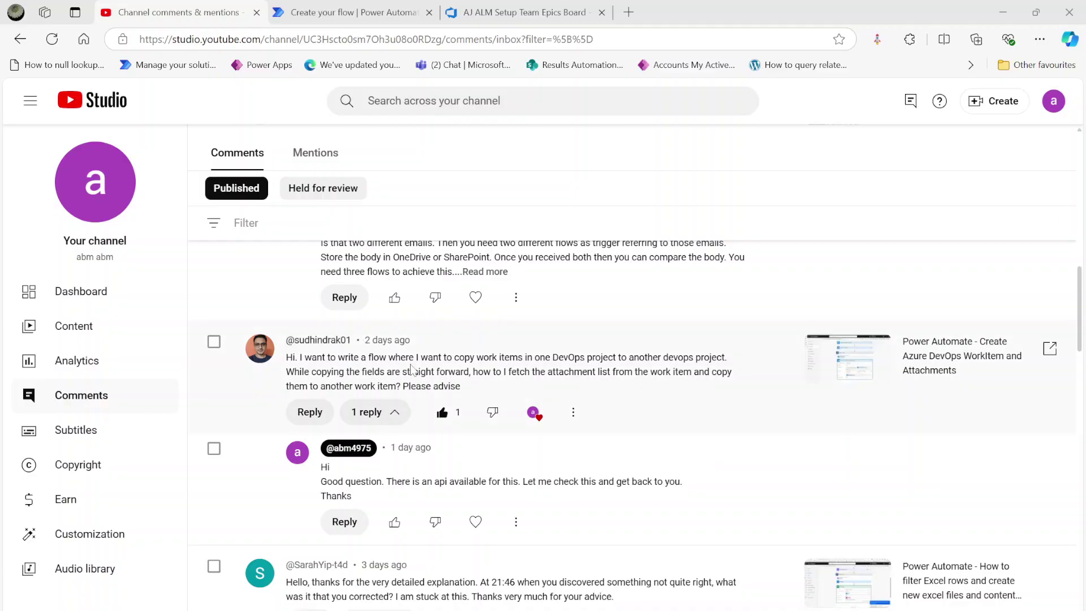
Review the viewer's question about fetching work item attachments, and examine the attachments of the Epic Test1 work item in Azure DevOps.
{"action": "left_click_drag", "start_coordinate": [473, 372], "coordinate": [692, 372]}
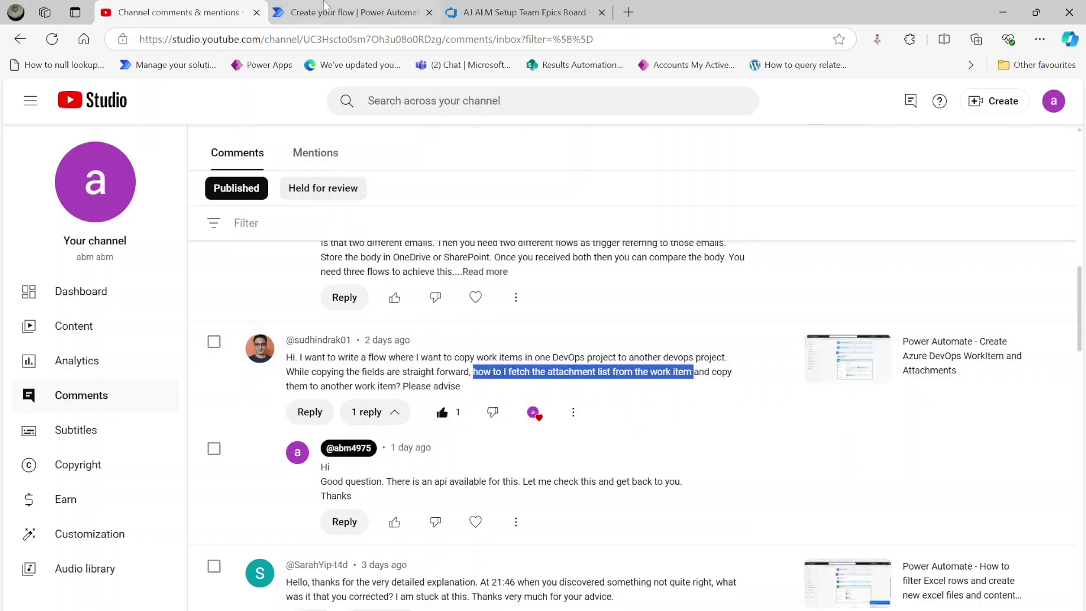
{"action": "left_click", "coordinate": [490, 16]}
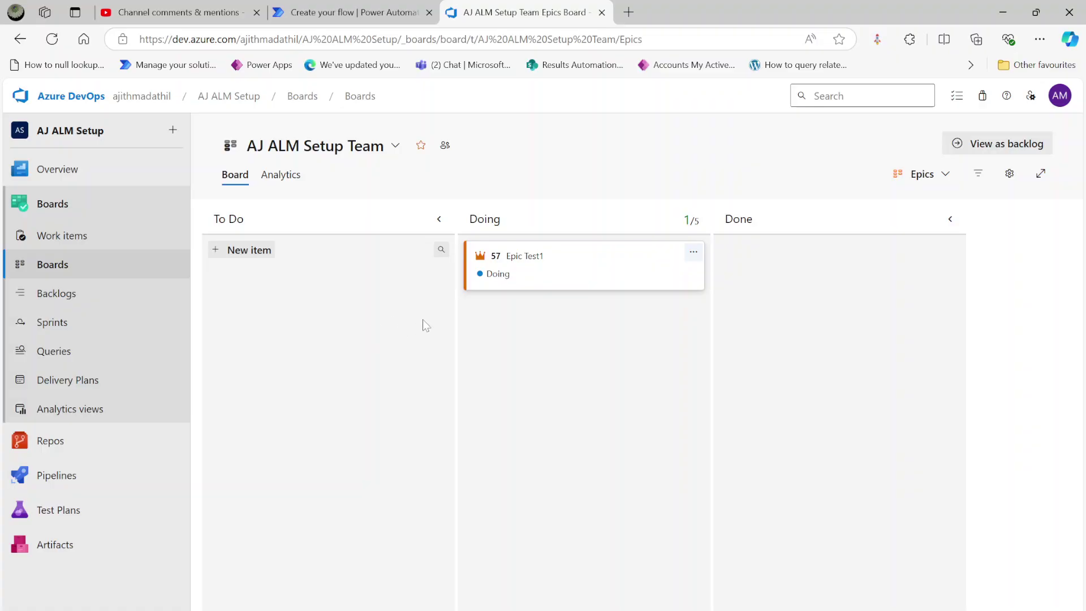
{"action": "left_click", "coordinate": [525, 259]}
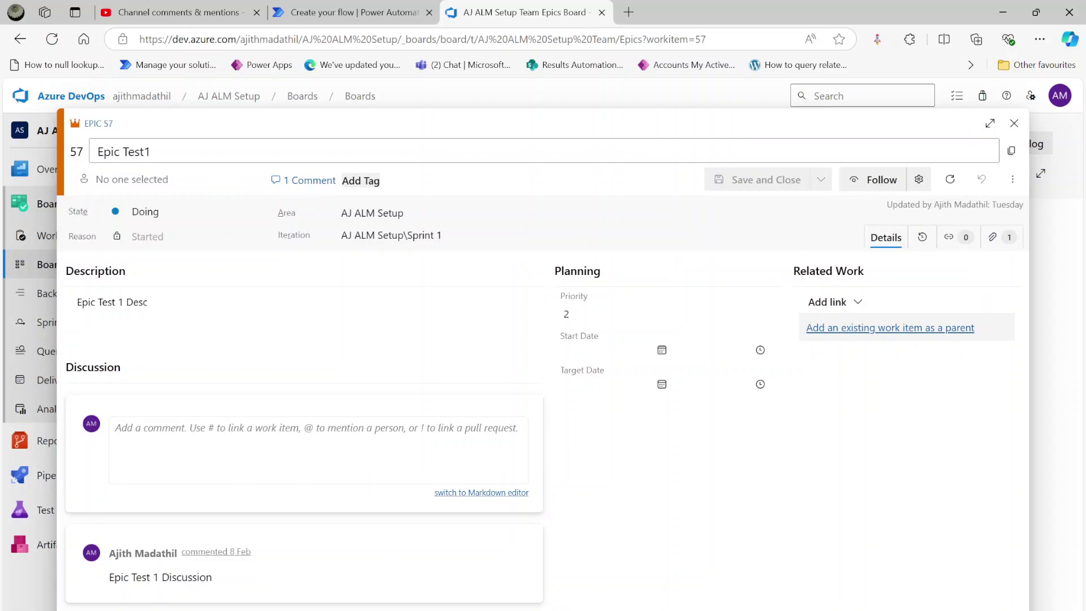
{"action": "left_click", "coordinate": [1007, 240]}
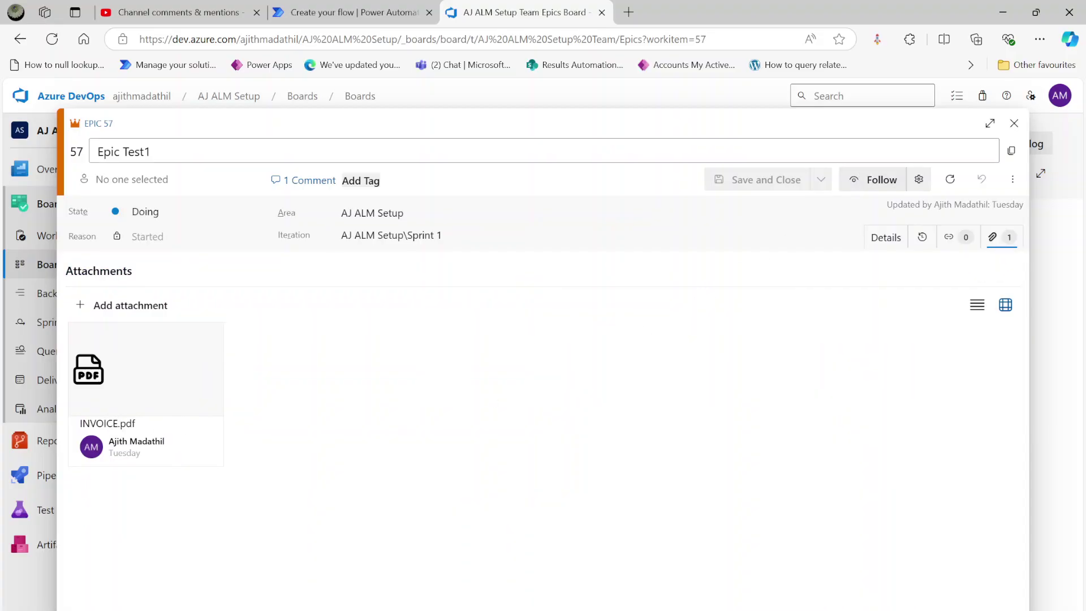
{"action": "left_click", "coordinate": [1014, 122]}
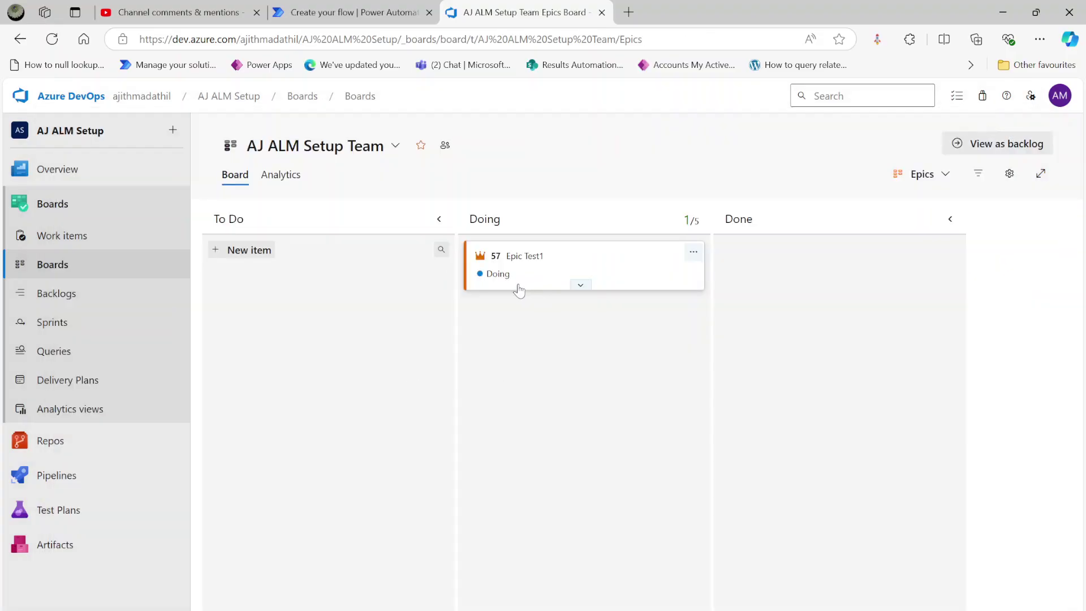
In the Power Automate flow, add the Azure DevOps action "Send an HTTP request to Azure DevOps" after the manual trigger.
{"action": "left_click", "coordinate": [329, 13]}
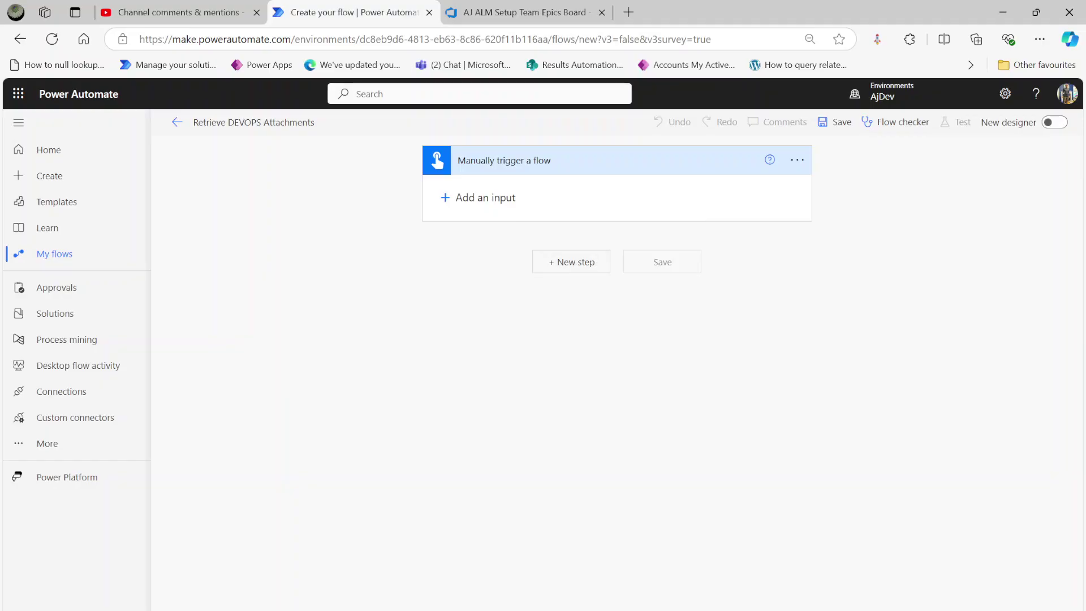
{"action": "left_click", "coordinate": [556, 271]}
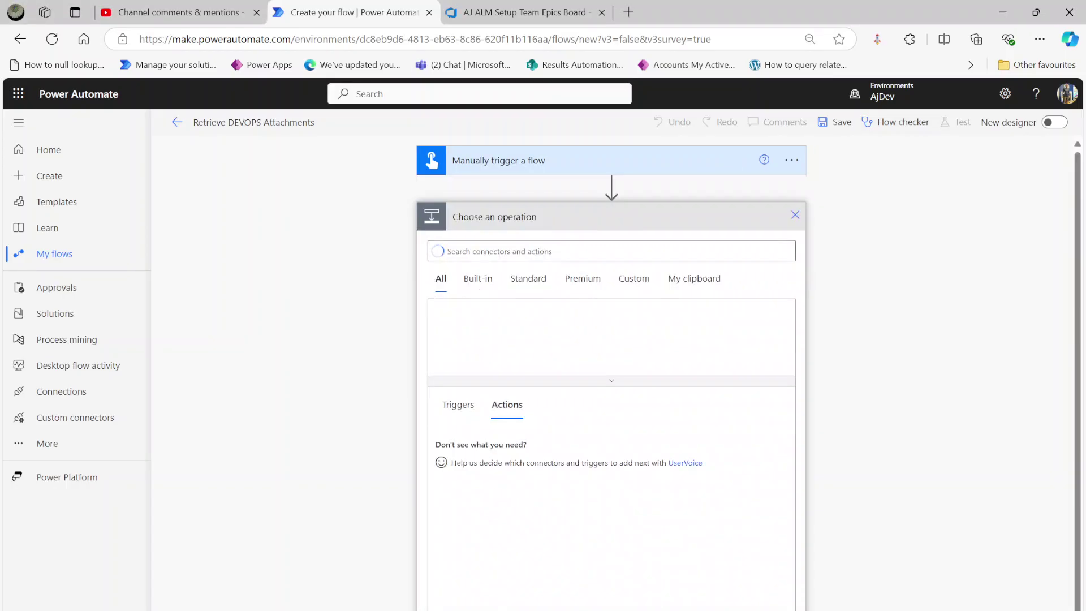
{"action": "type", "text": "azure"}
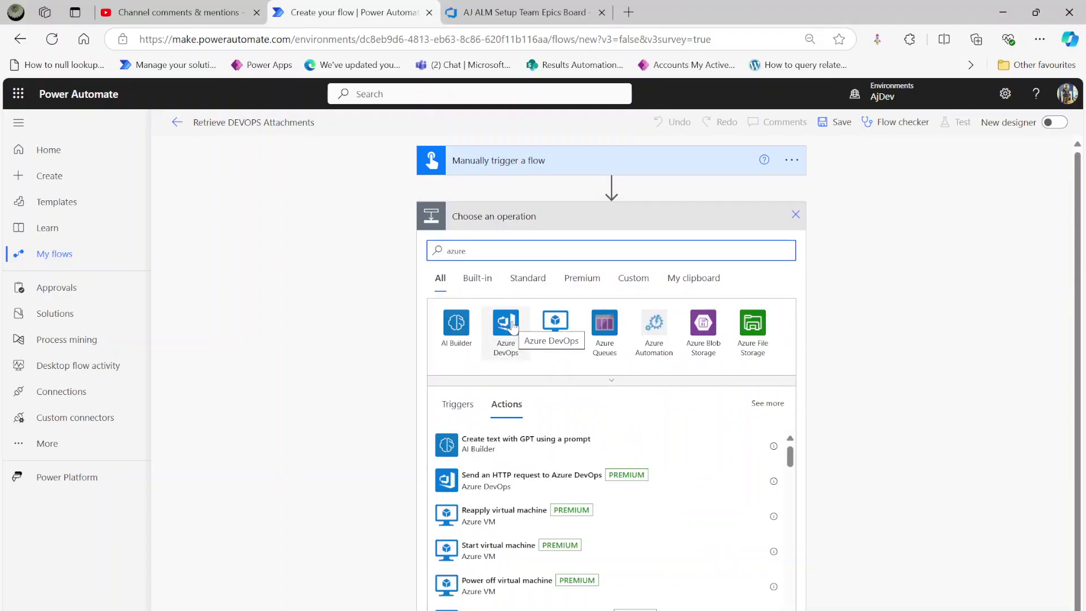
{"action": "left_click", "coordinate": [506, 323]}
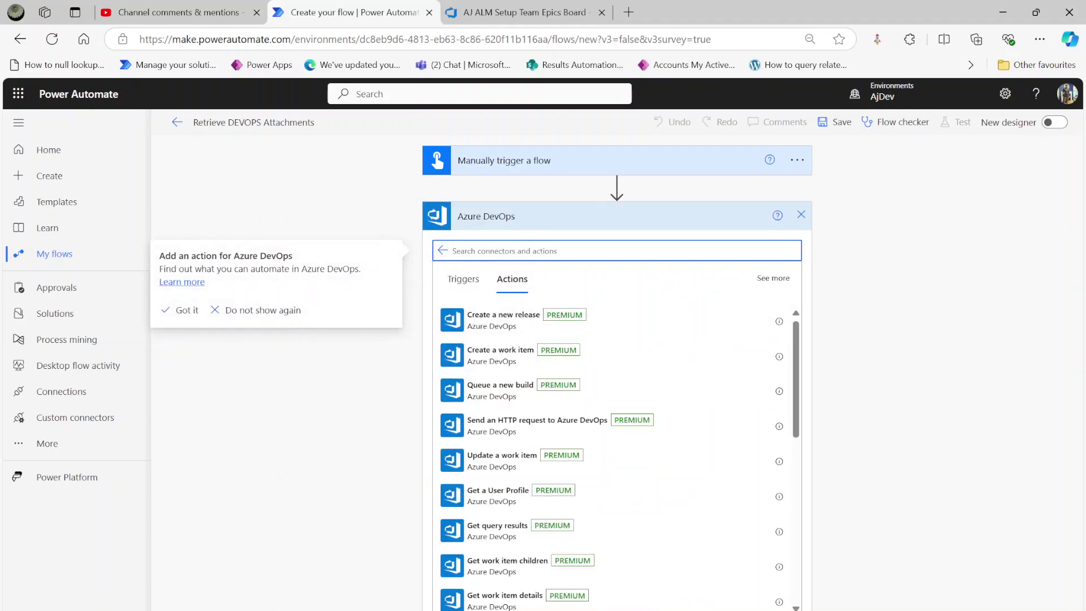
{"action": "type", "text": "attac"}
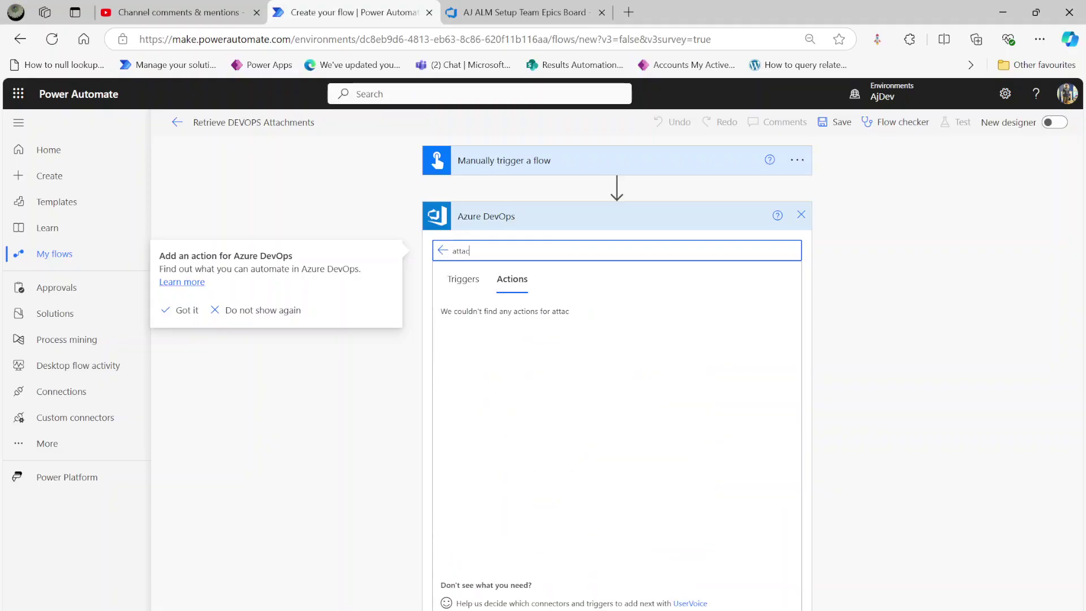
{"action": "key", "text": "ctrl+a"}
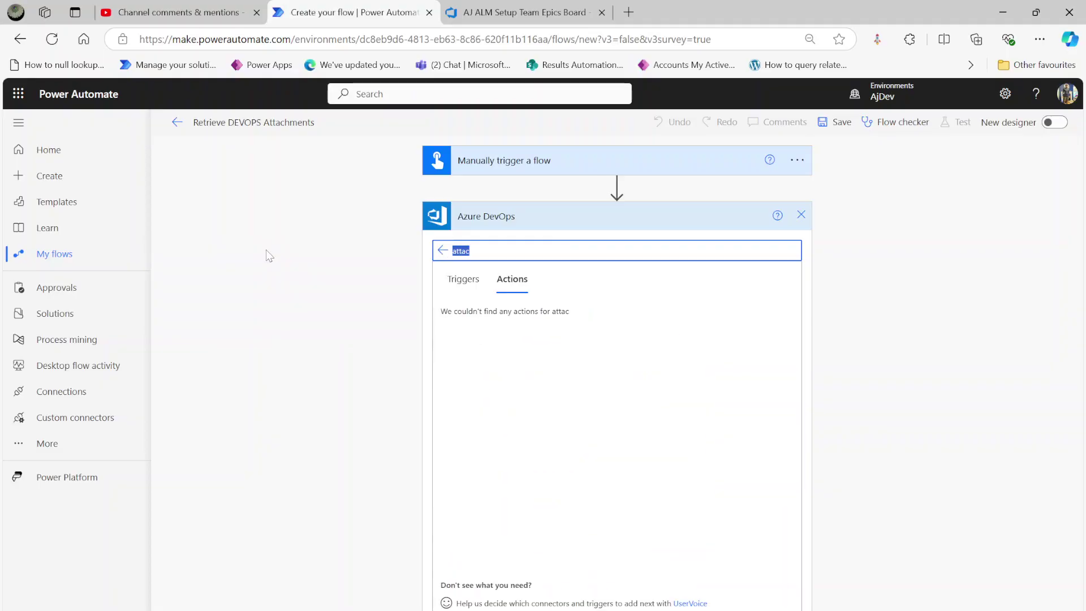
{"action": "type", "text": "send"}
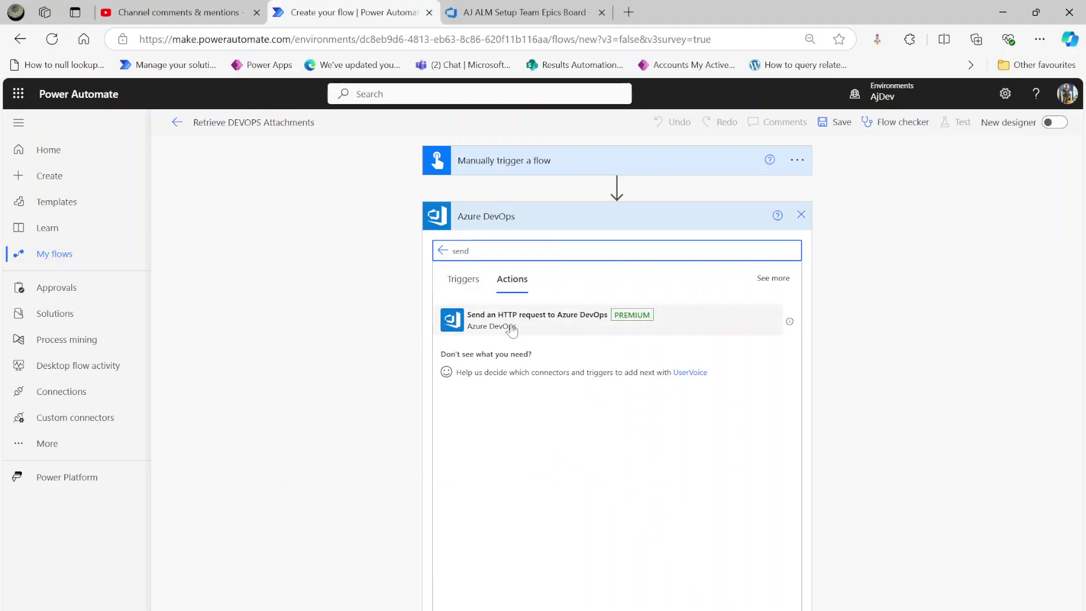
{"action": "left_click", "coordinate": [512, 331]}
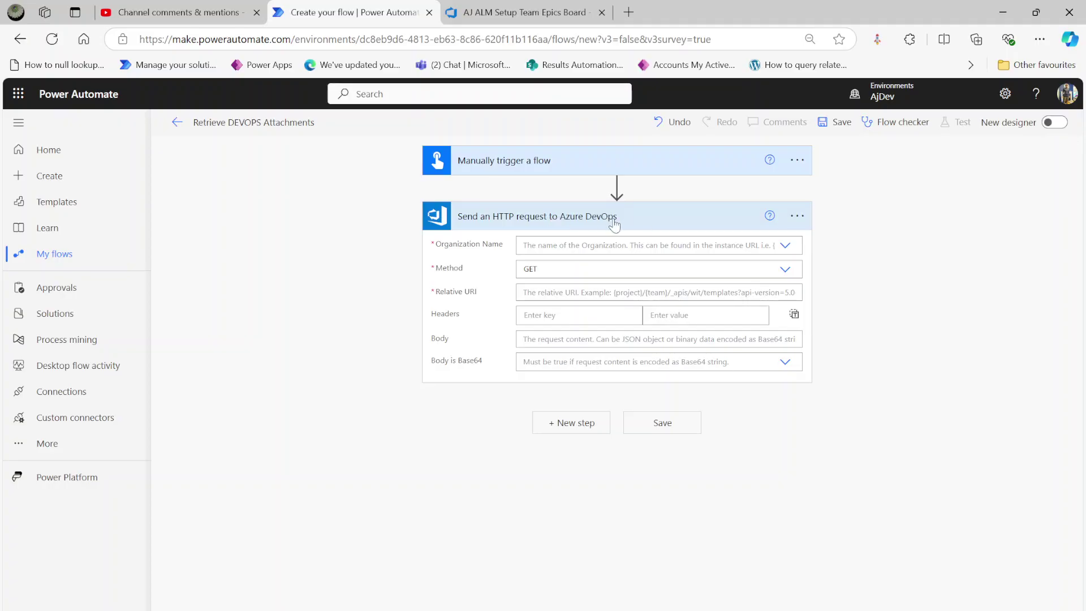
Check the HTTP request action's connection and choose the organization that hosts the AJ ALM Setup project.
{"action": "left_click", "coordinate": [797, 215]}
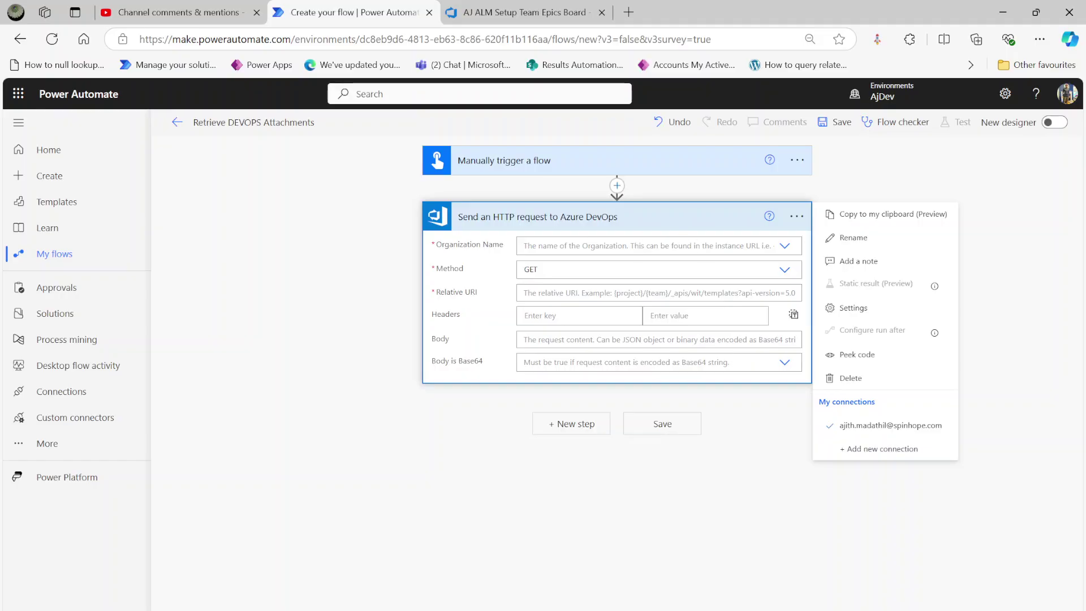
{"action": "left_click", "coordinate": [487, 12]}
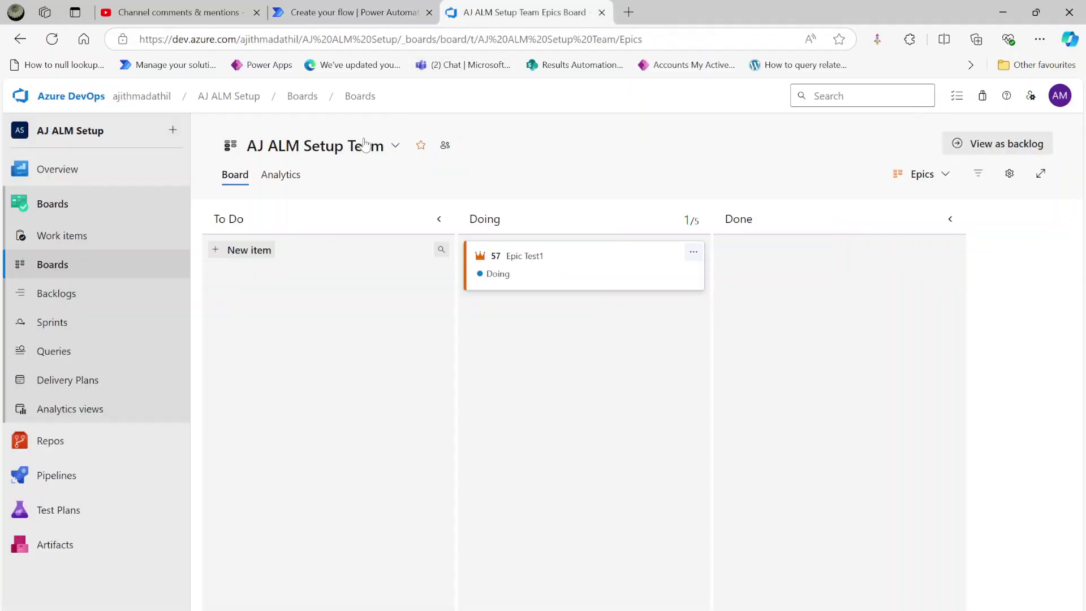
{"action": "left_click", "coordinate": [348, 13]}
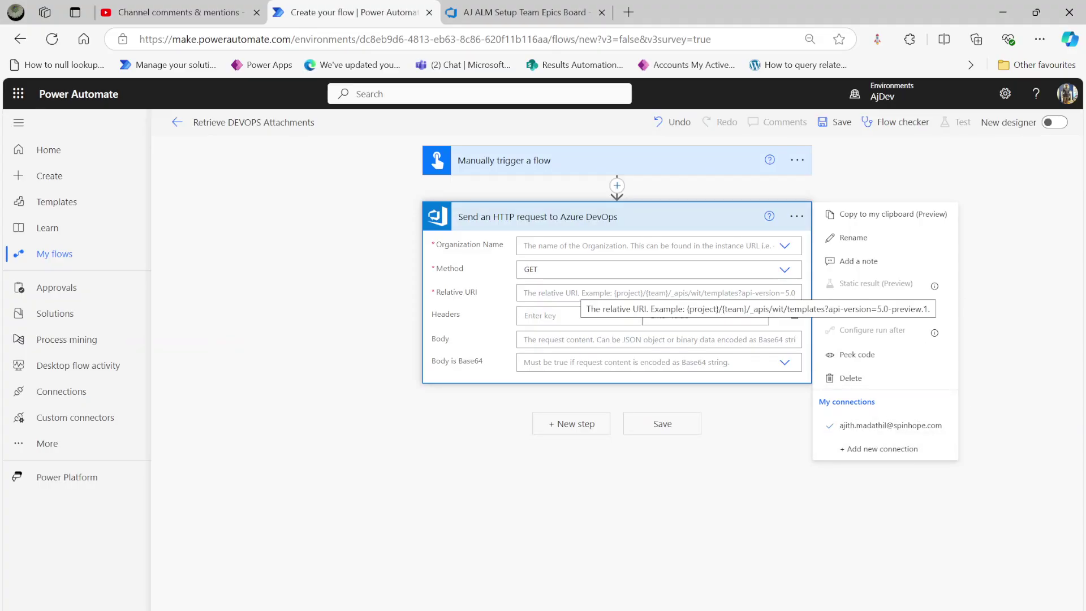
{"action": "left_click", "coordinate": [373, 422]}
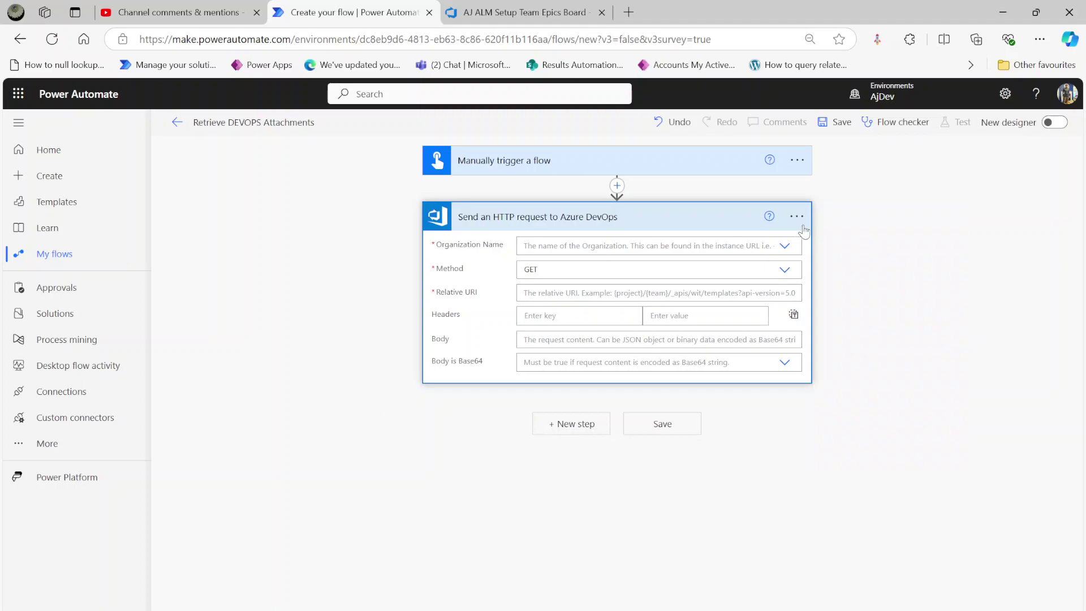
{"action": "left_click", "coordinate": [784, 246]}
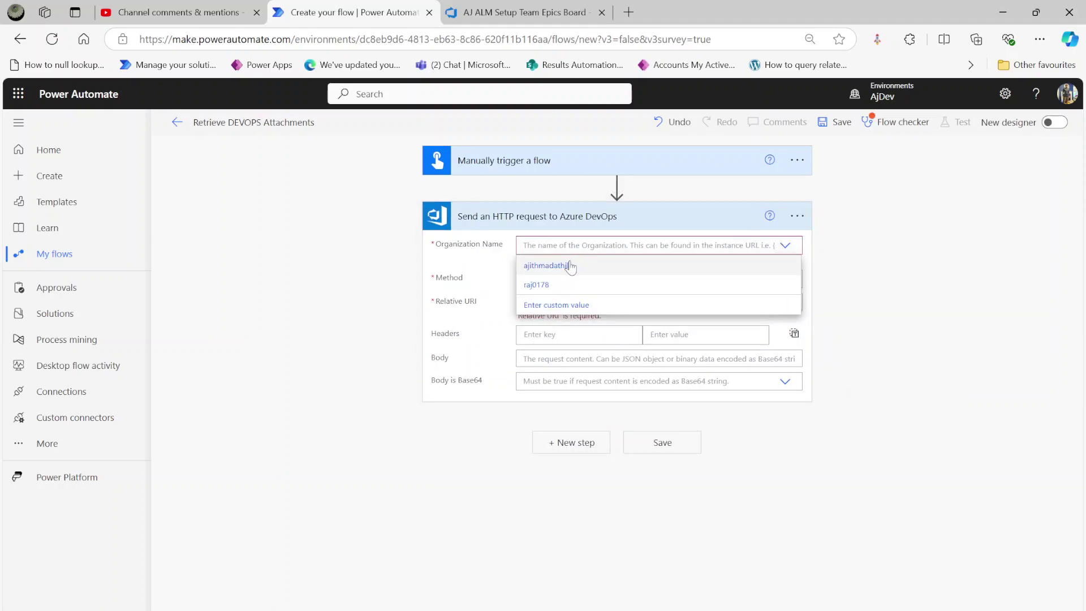
{"action": "left_click", "coordinate": [570, 266]}
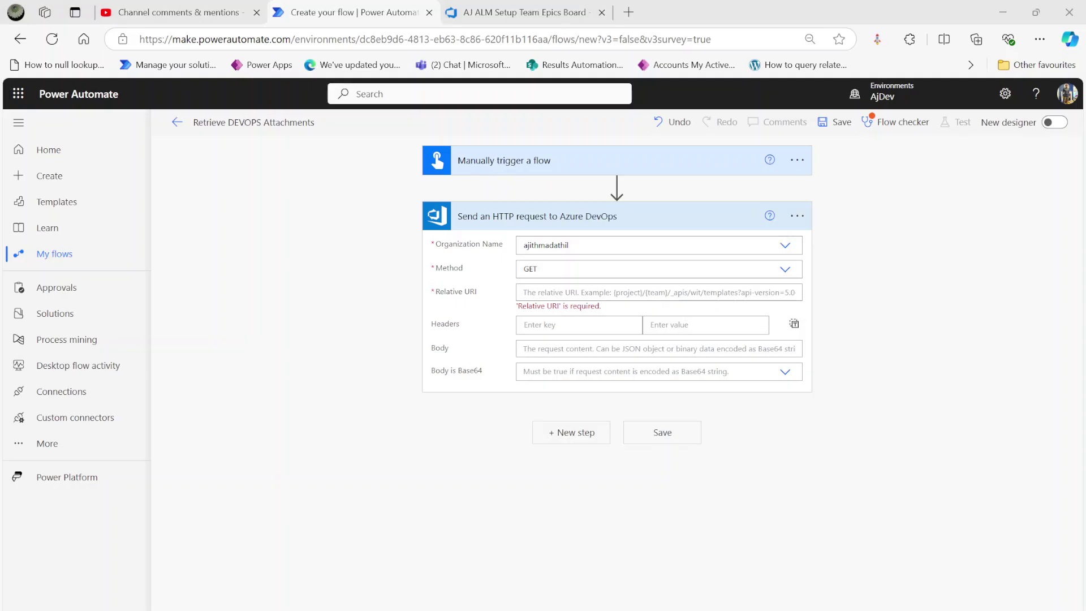
Set the HTTP request's relative URI to /_apis/wit/workitems/57?$expand=all&api-version=7.1.
{"action": "left_click", "coordinate": [566, 292]}
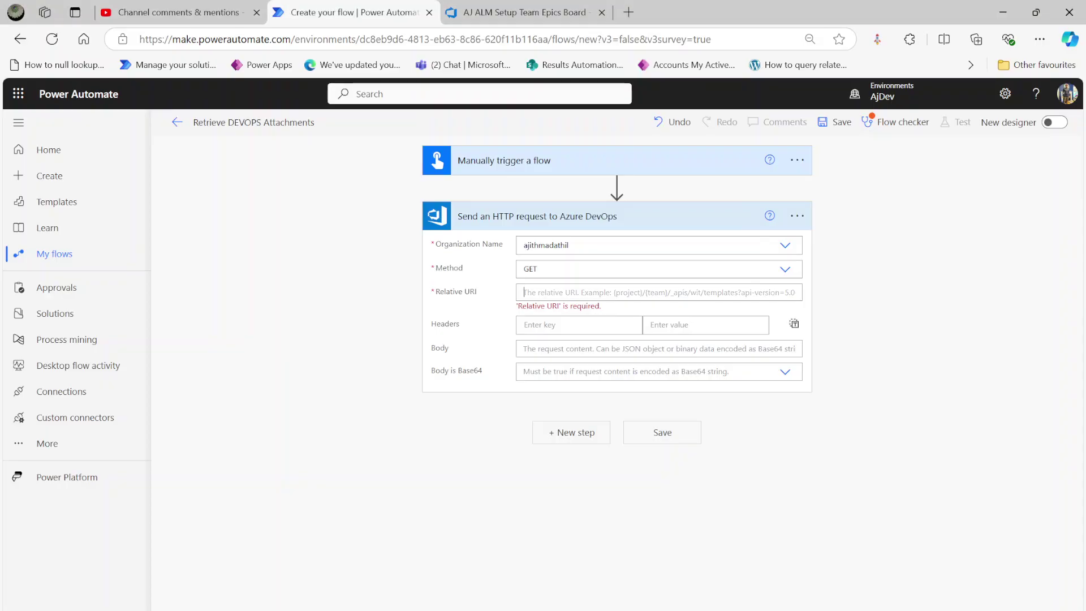
{"action": "type", "text": "/_apis/wit/workitems/57?$expand=all&api-version=7.1"}
{"action": "left_click", "coordinate": [323, 271]}
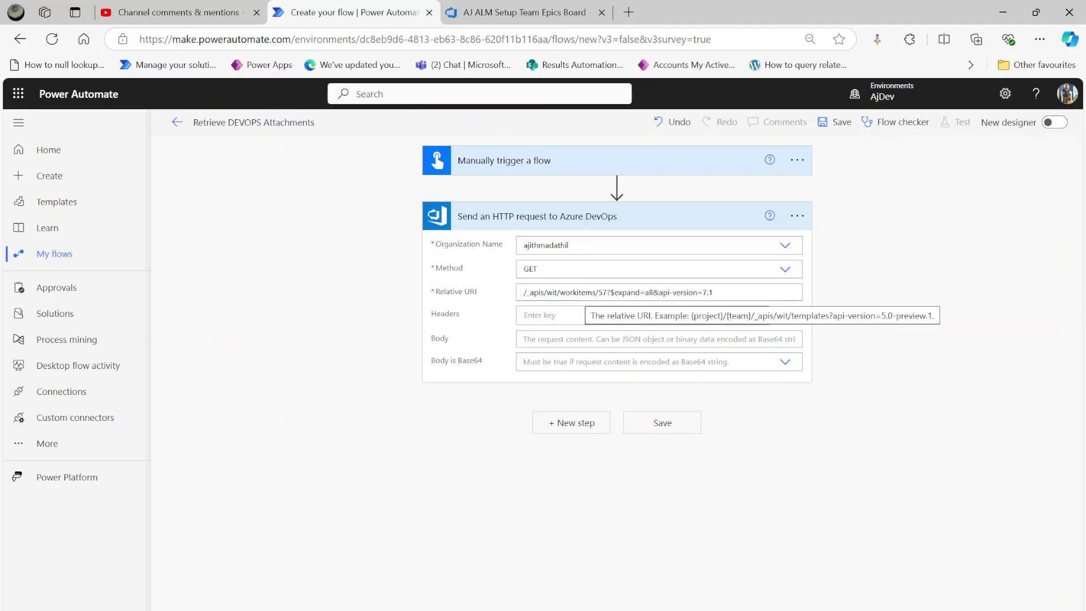
Check the ID of the Epic Test1 work item in Azure DevOps and return to the flow in Power Automate.
{"action": "left_click", "coordinate": [523, 12]}
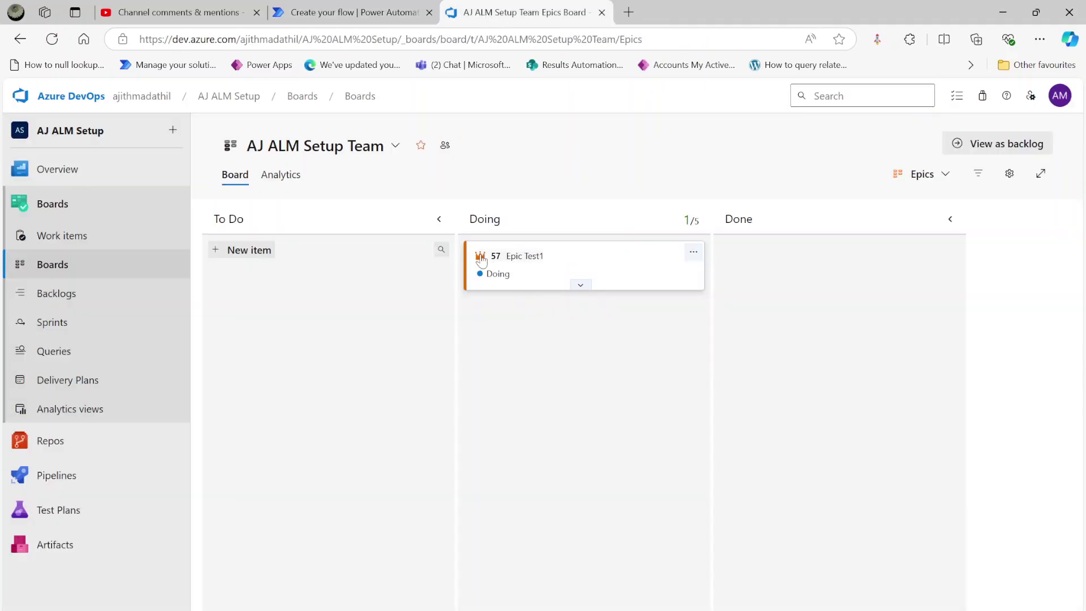
{"action": "left_click", "coordinate": [516, 257]}
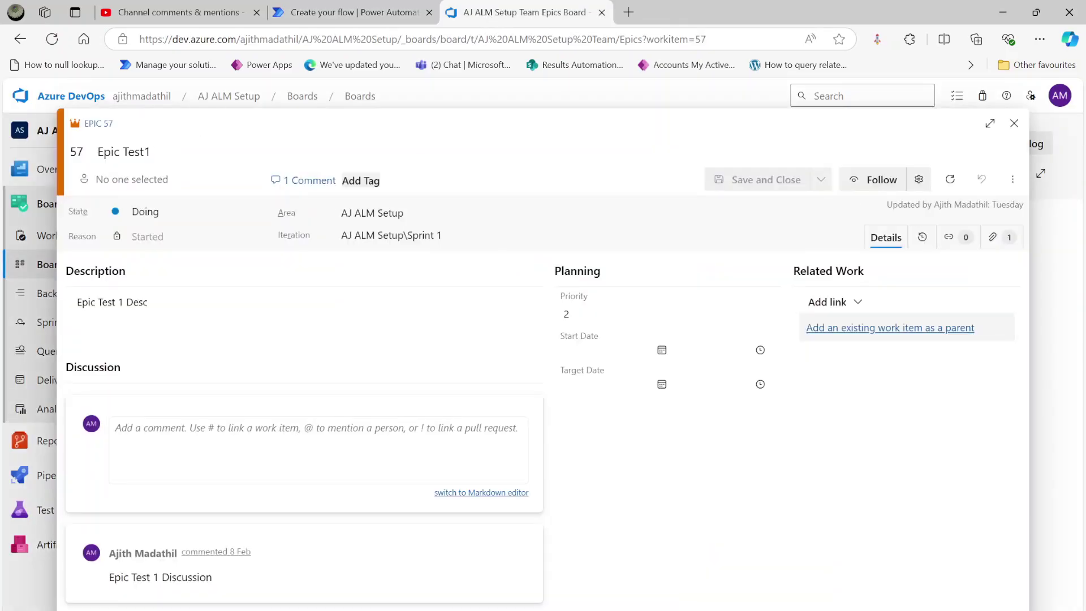
{"action": "left_click", "coordinate": [98, 152]}
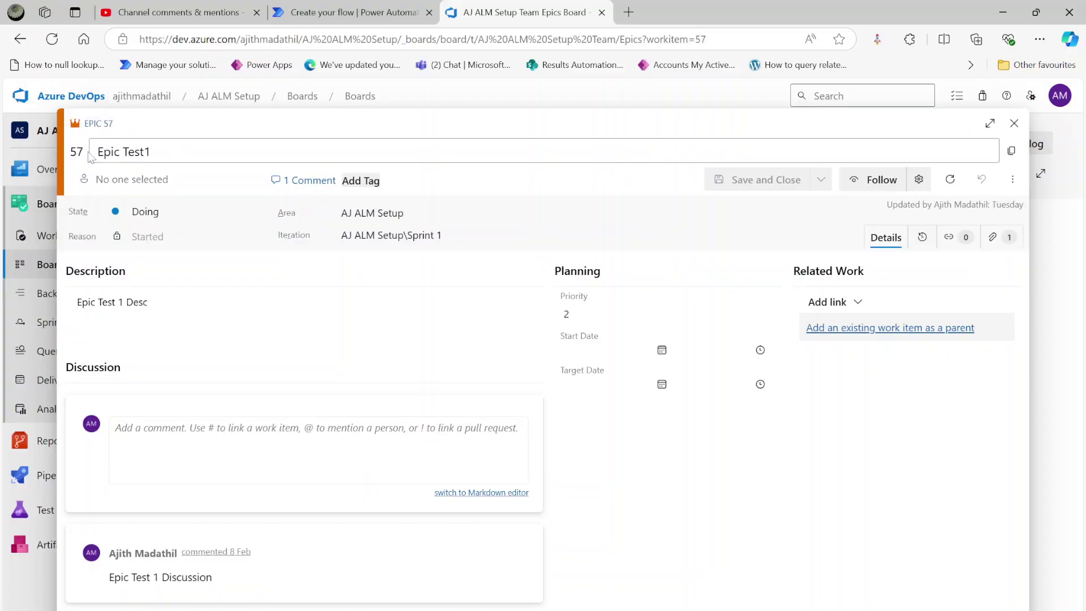
{"action": "left_click", "coordinate": [339, 12]}
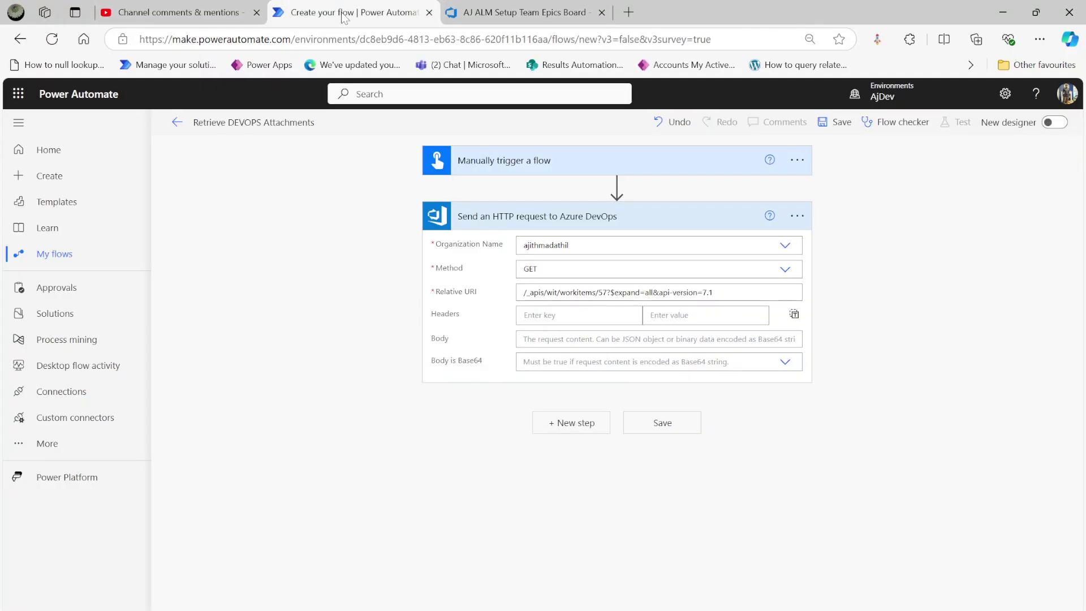
Add a Compose action after the HTTP request with the request's body as its input.
{"action": "left_click", "coordinate": [573, 424]}
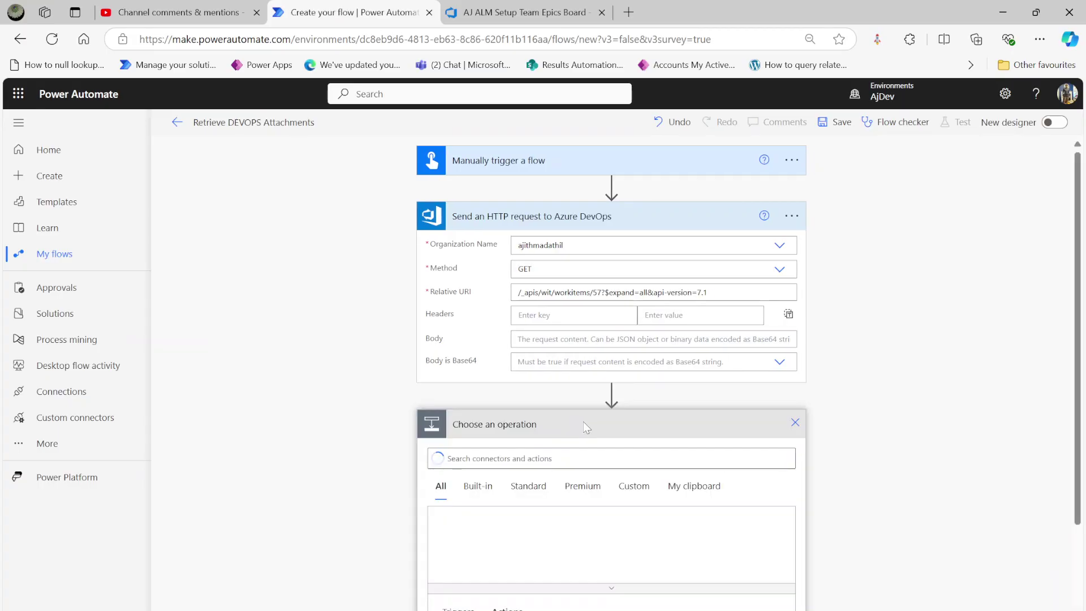
{"action": "type", "text": "compose"}
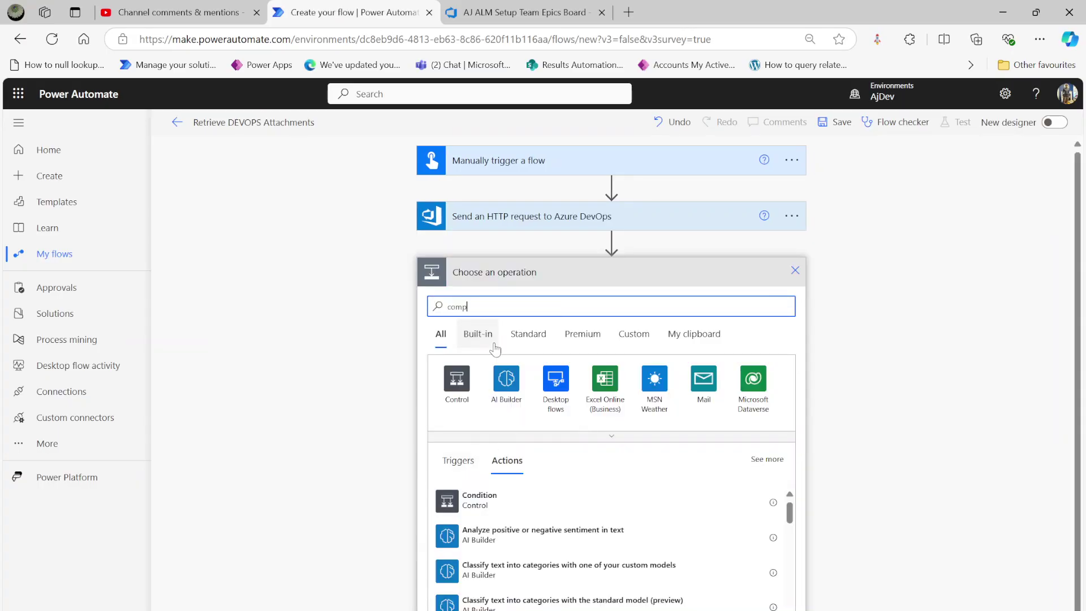
{"action": "left_click", "coordinate": [453, 503]}
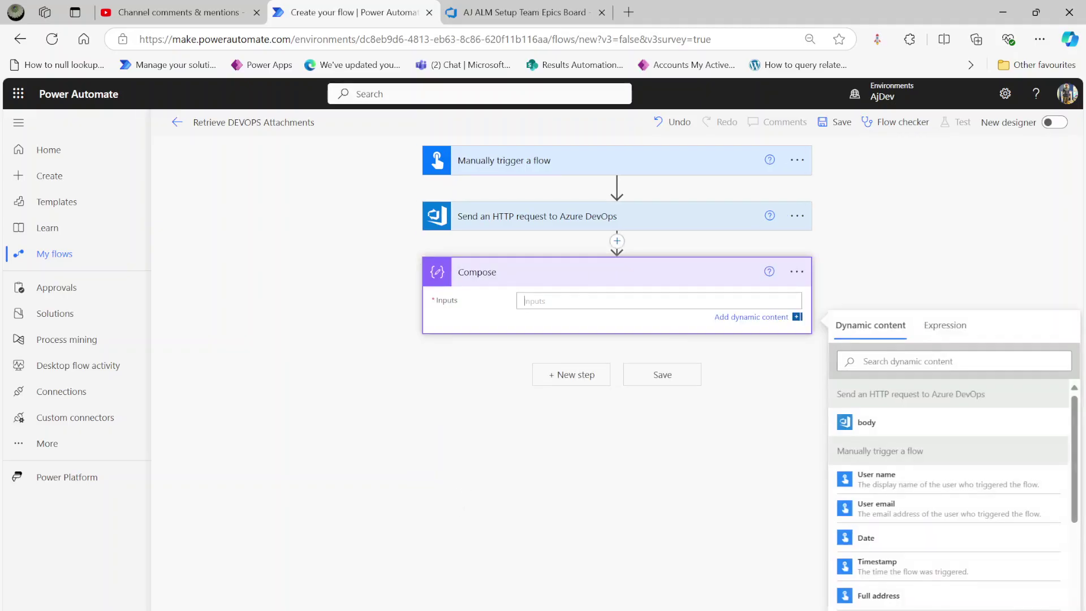
{"action": "left_click", "coordinate": [881, 434]}
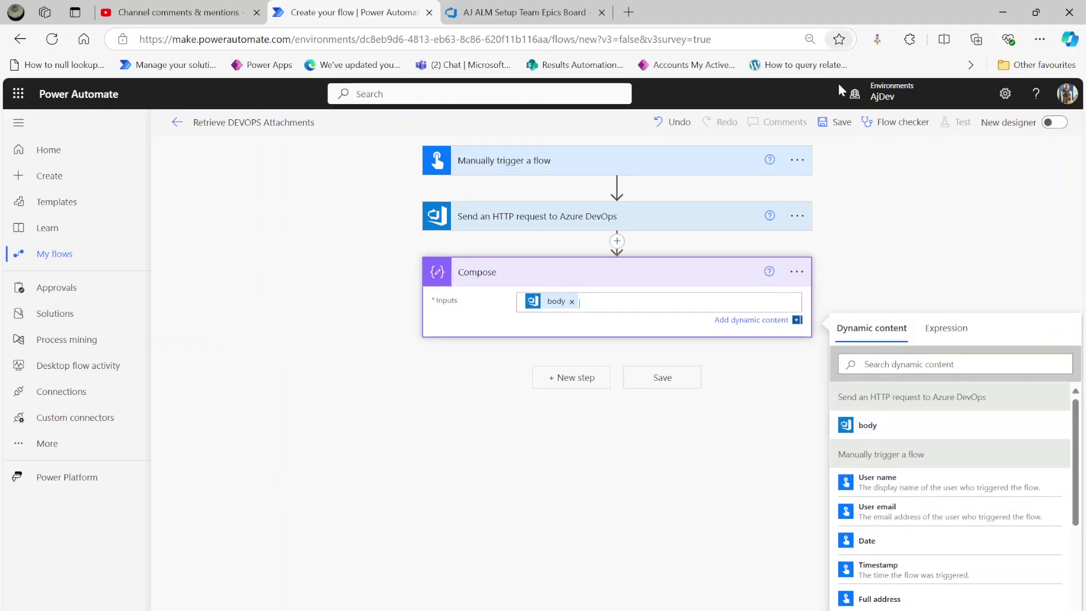
Save the flow and run a test of it.
{"action": "left_click", "coordinate": [827, 126]}
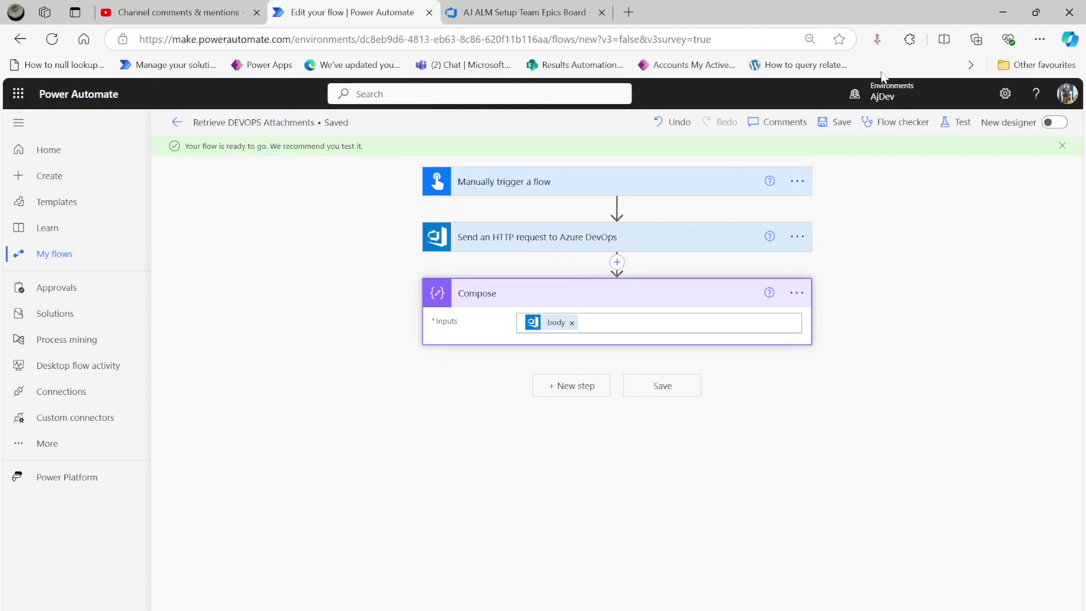
{"action": "left_click", "coordinate": [949, 123]}
{"action": "left_click", "coordinate": [840, 154]}
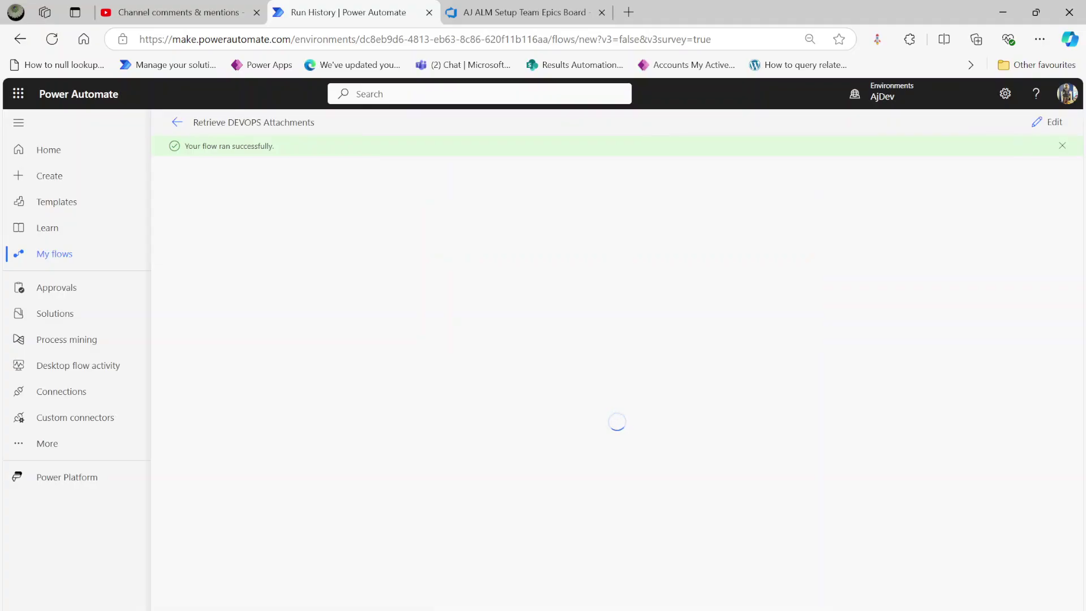
Examine the Compose action's raw output for the attached file's entry and name under relations.
{"action": "left_click", "coordinate": [537, 302]}
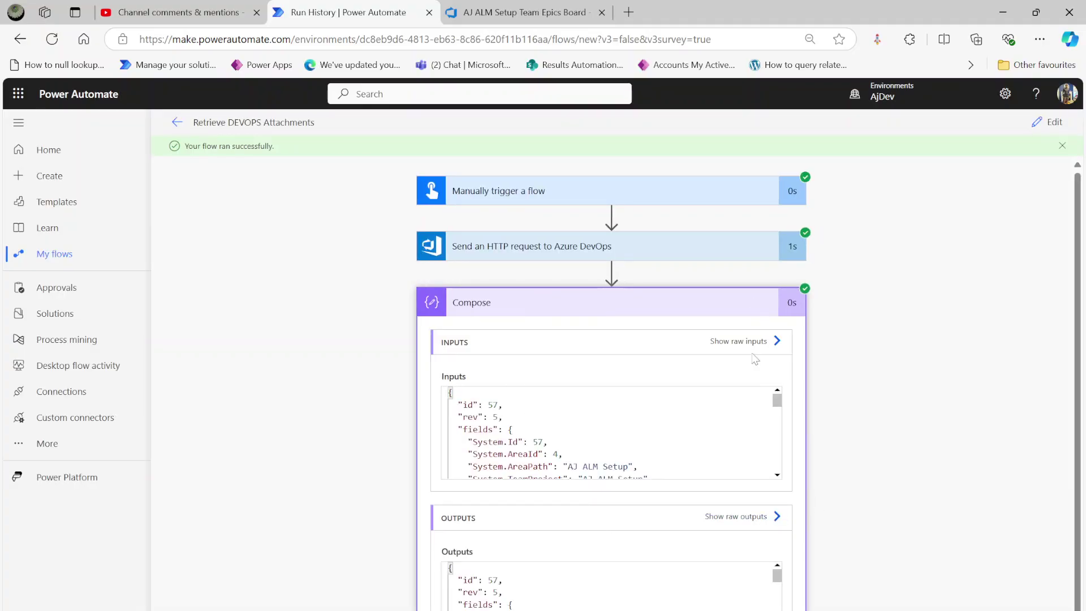
{"action": "left_click", "coordinate": [755, 518]}
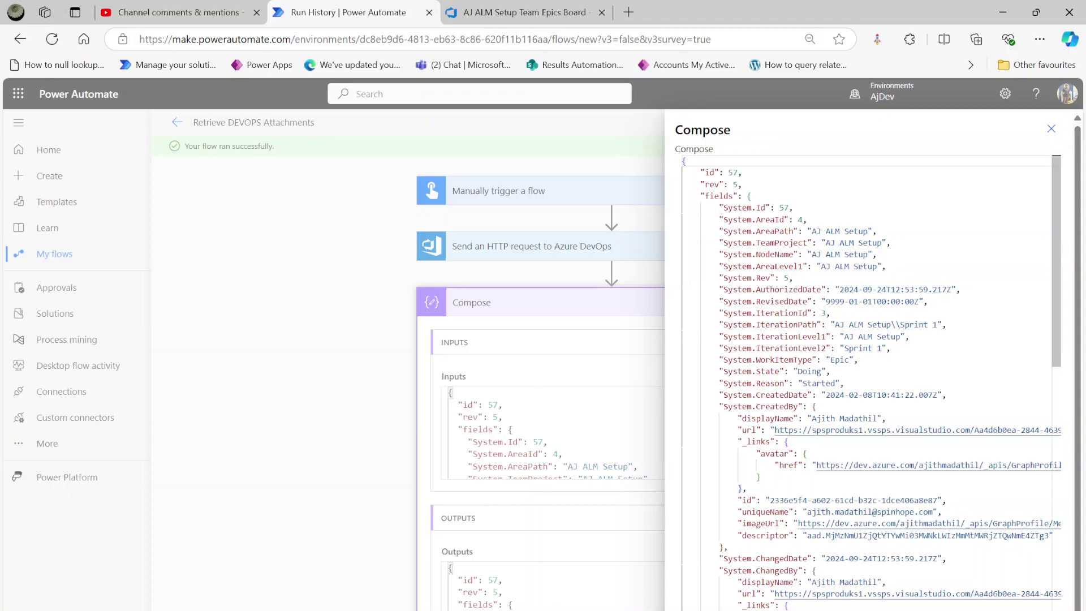
{"action": "left_click_drag", "start_coordinate": [1056, 223], "coordinate": [1040, 530]}
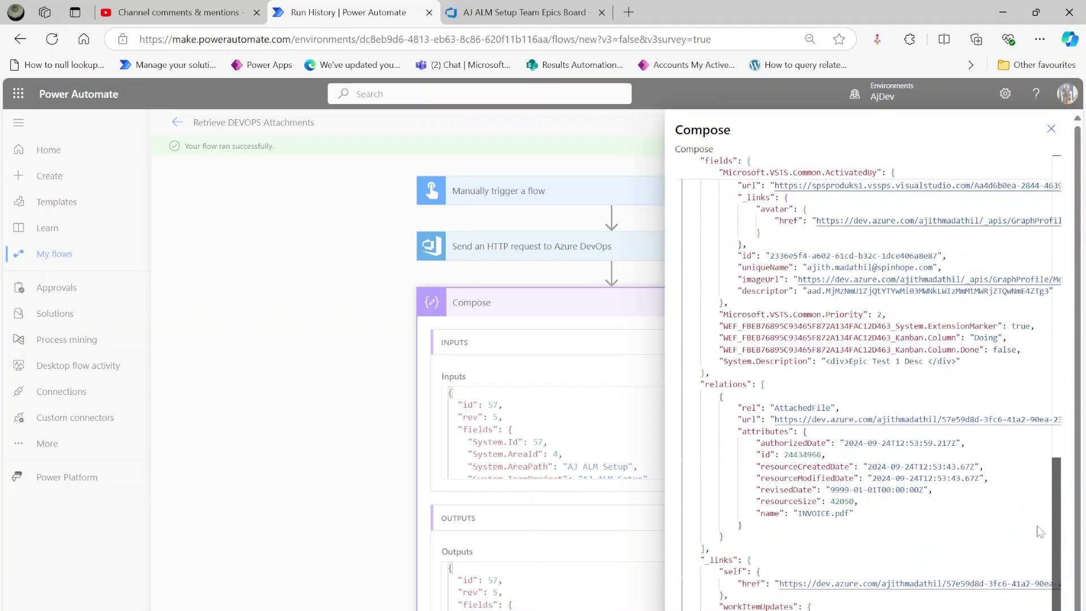
{"action": "left_click_drag", "start_coordinate": [747, 513], "coordinate": [854, 513]}
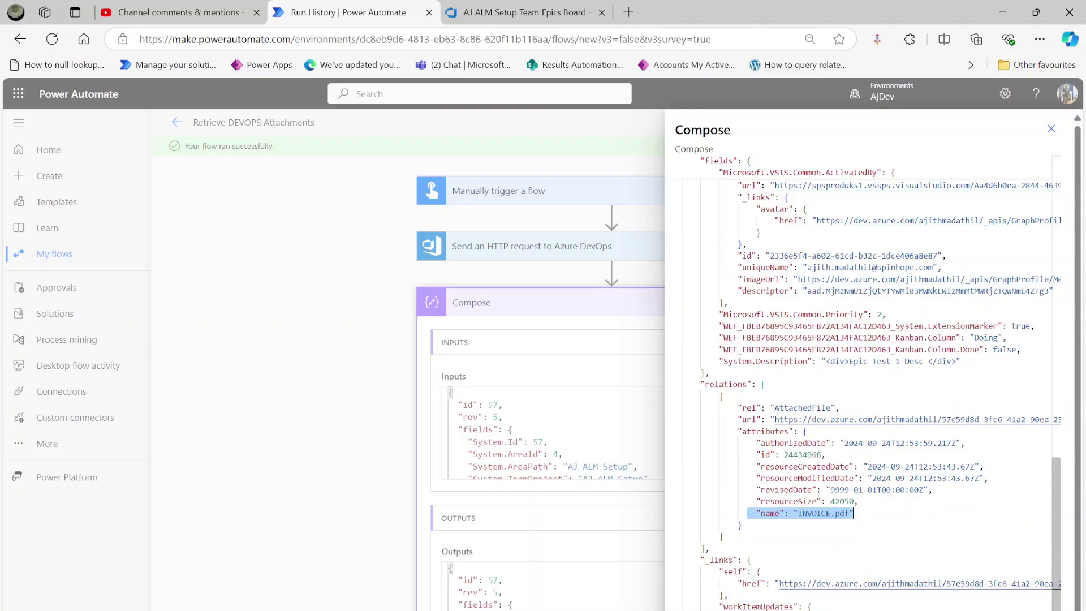
Examine the attachment's id and the attachment GUID at the end of its url in the raw output, then close the output.
{"action": "left_click_drag", "start_coordinate": [751, 454], "coordinate": [827, 454]}
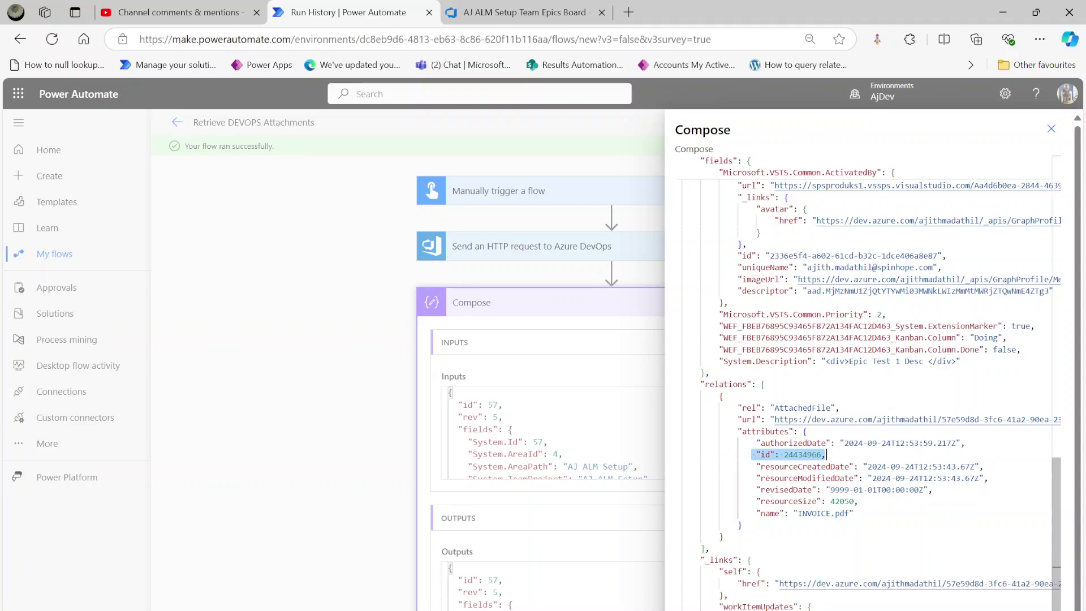
{"action": "left_click_drag", "start_coordinate": [769, 420], "coordinate": [1052, 419]}
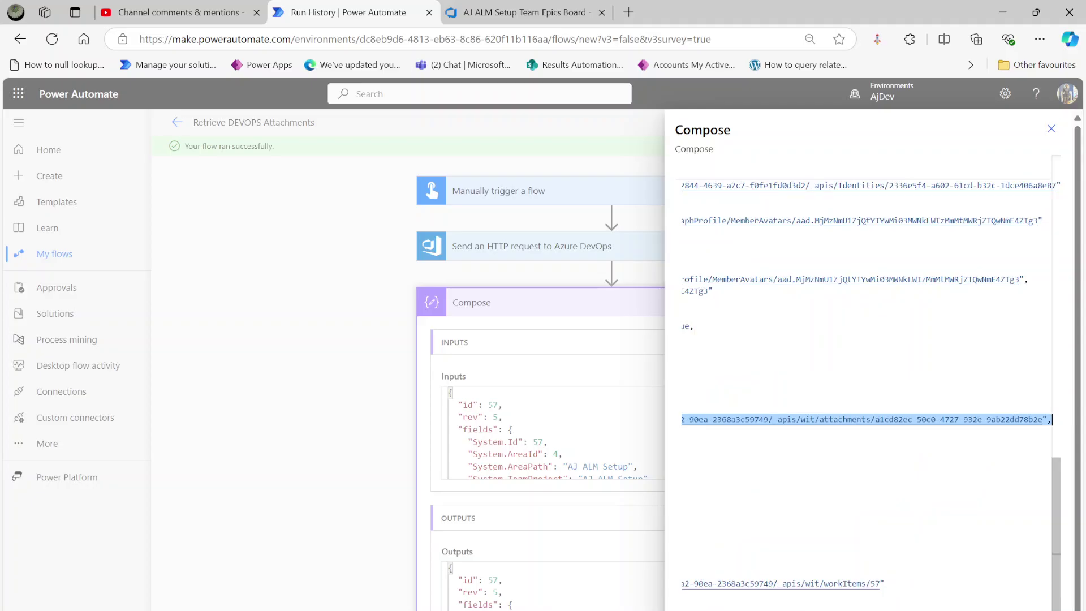
{"action": "left_click", "coordinate": [682, 431]}
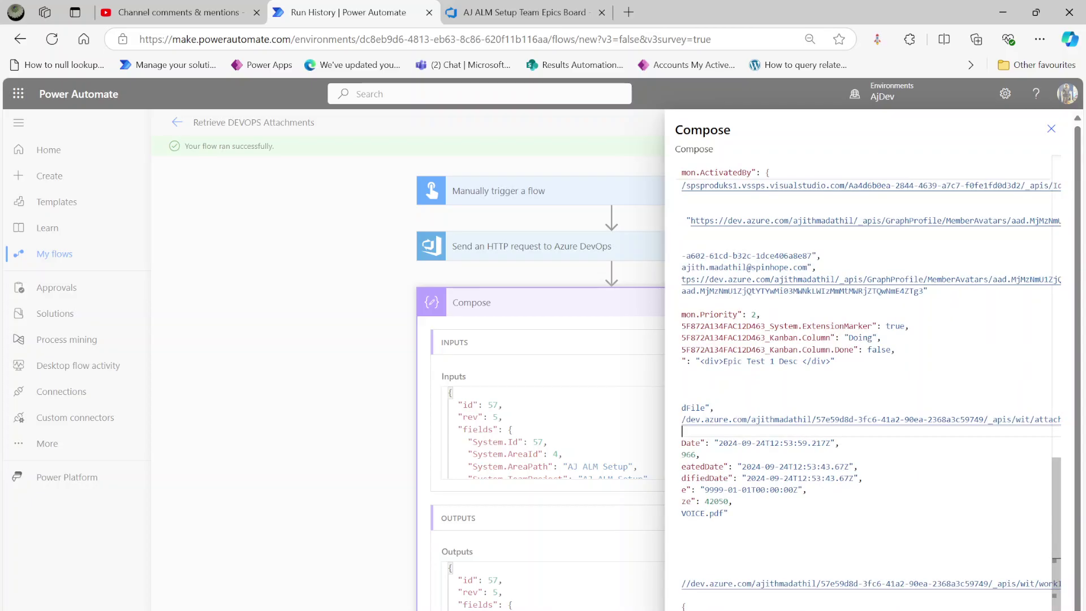
{"action": "left_click_drag", "start_coordinate": [899, 419], "coordinate": [1051, 419]}
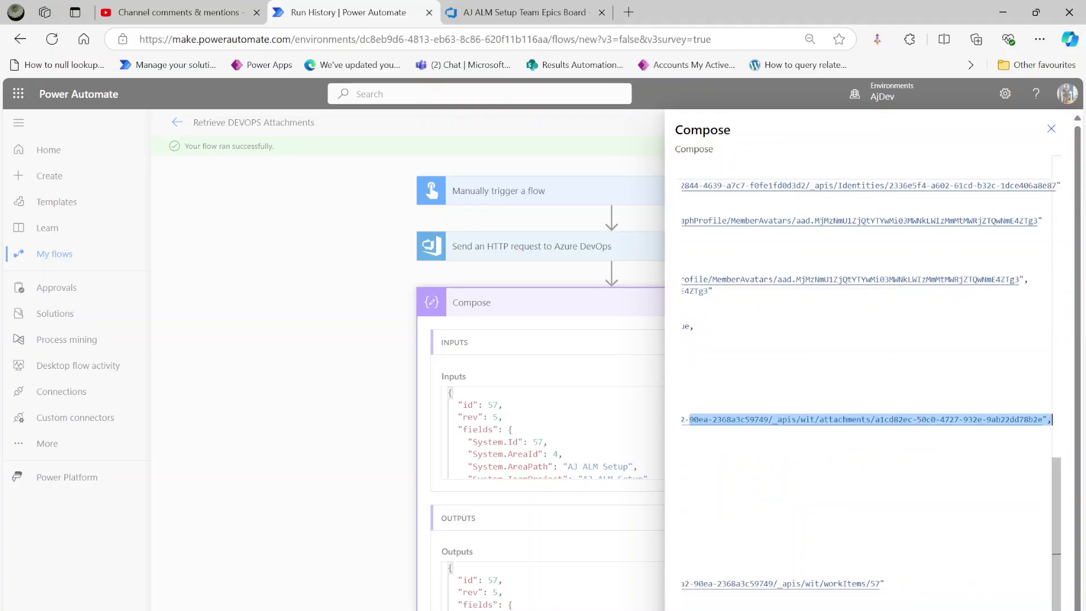
{"action": "left_click_drag", "start_coordinate": [875, 419], "coordinate": [1043, 419]}
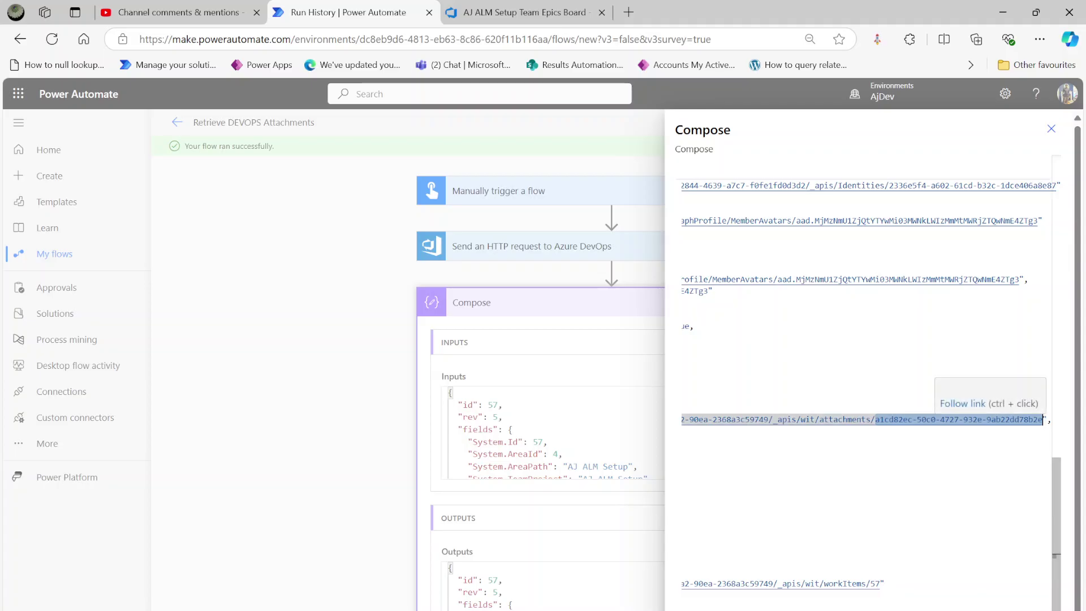
{"action": "left_click", "coordinate": [273, 403]}
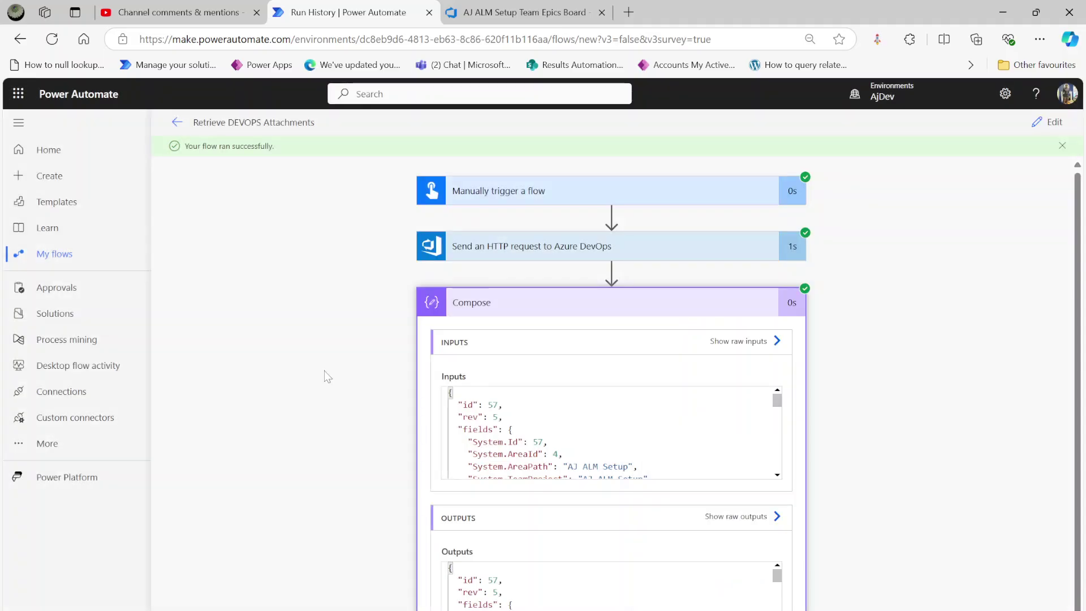
Copy the Compose action's entire output from the run and reopen the flow for editing.
{"action": "left_click", "coordinate": [578, 303]}
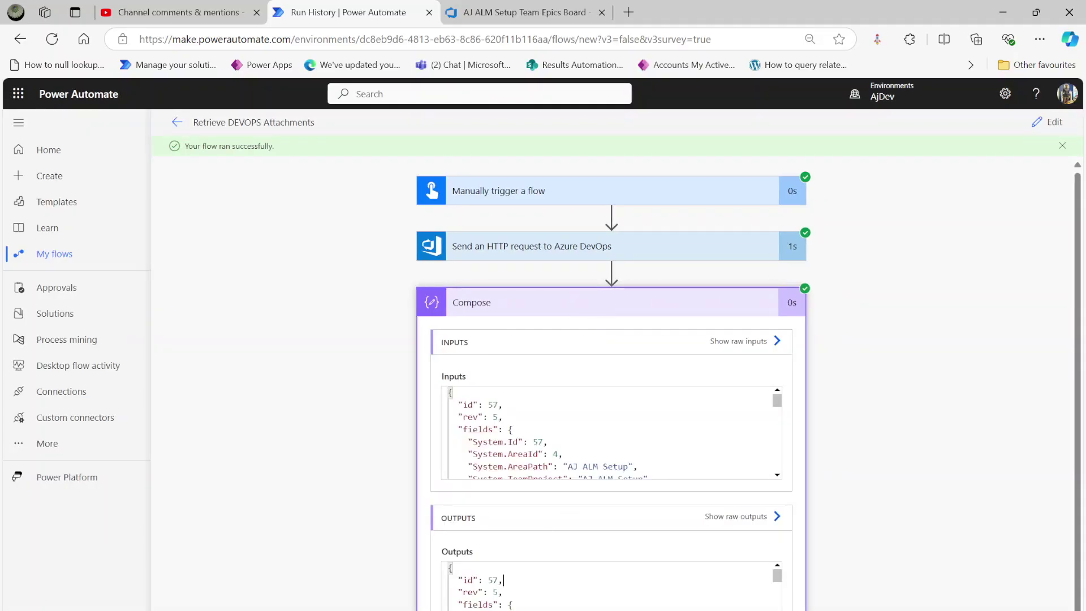
{"action": "scroll", "coordinate": [682, 493], "scroll_direction": "down", "scroll_amount": 1}
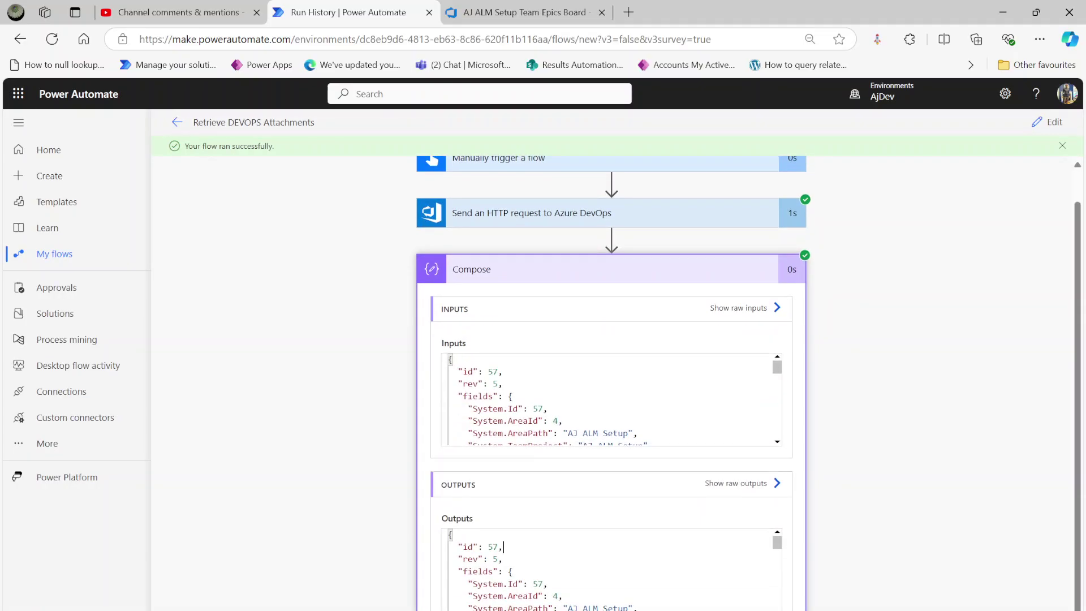
{"action": "key", "text": "ctrl+a"}
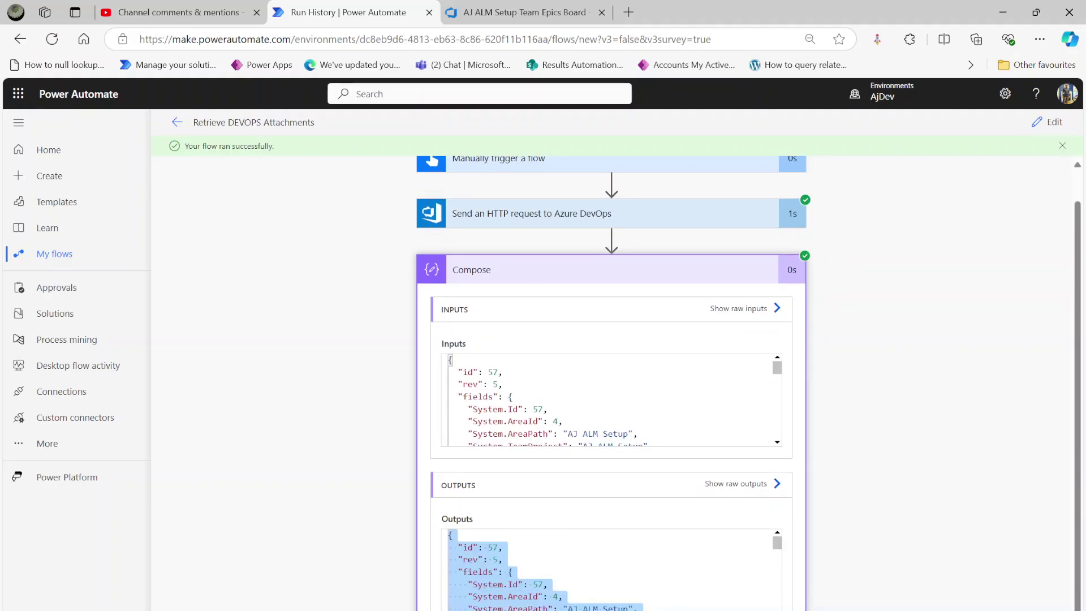
{"action": "left_click", "coordinate": [1050, 124]}
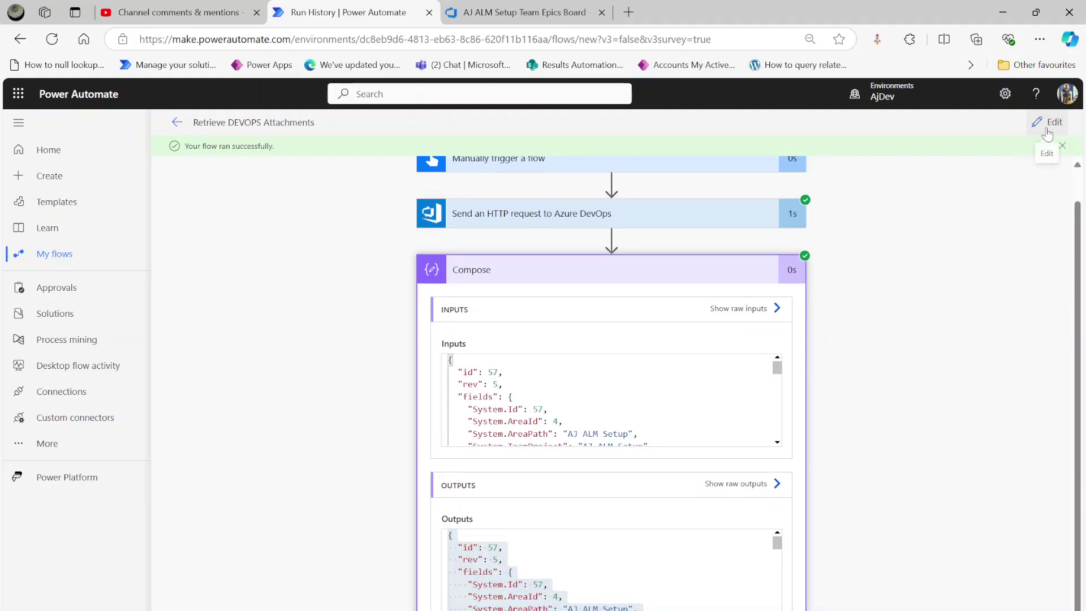
Add a Parse JSON action after Compose with the Azure DevOps HTTP request's body as its content.
{"action": "left_click", "coordinate": [583, 362]}
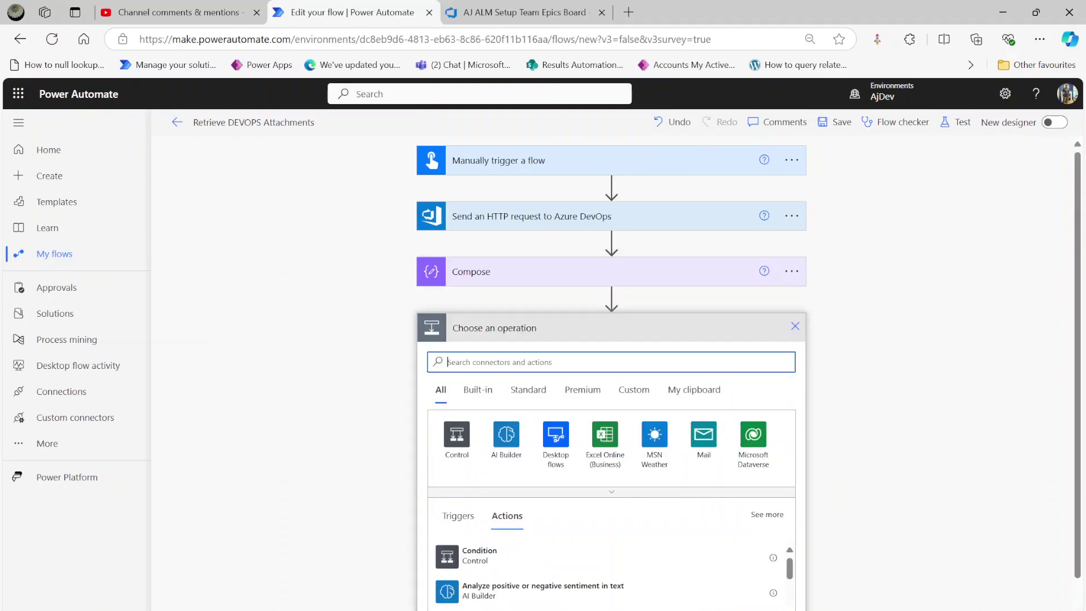
{"action": "type", "text": "parse josn"}
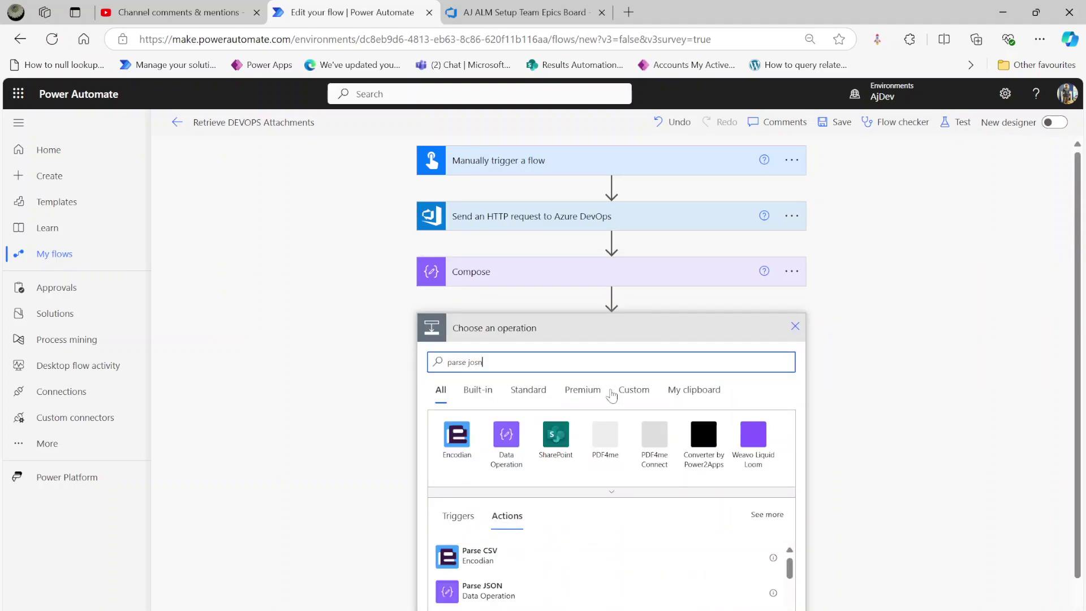
{"action": "left_click", "coordinate": [480, 588]}
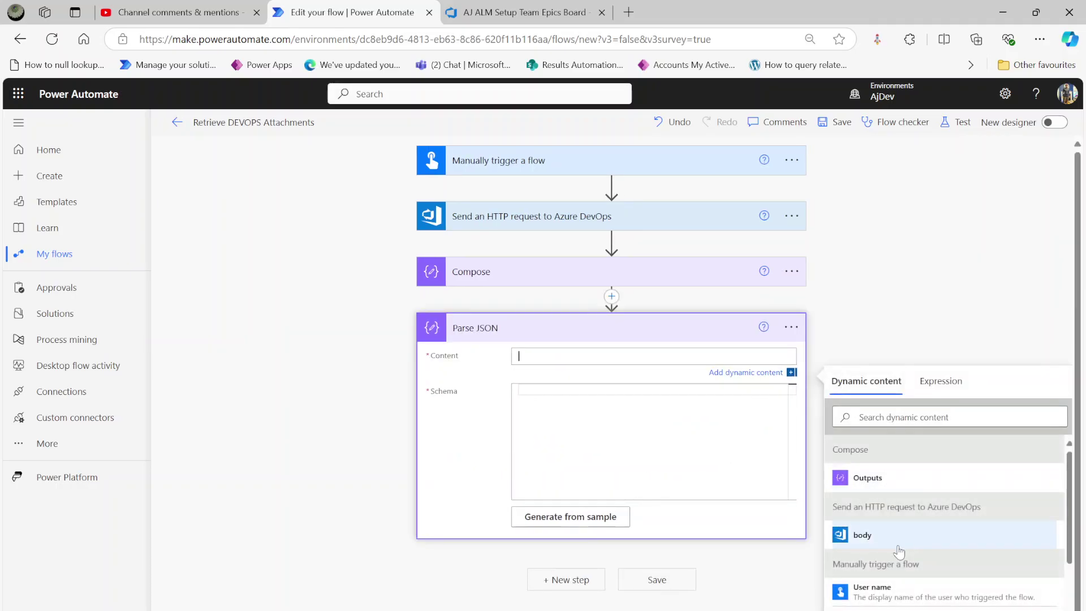
{"action": "left_click", "coordinate": [850, 537]}
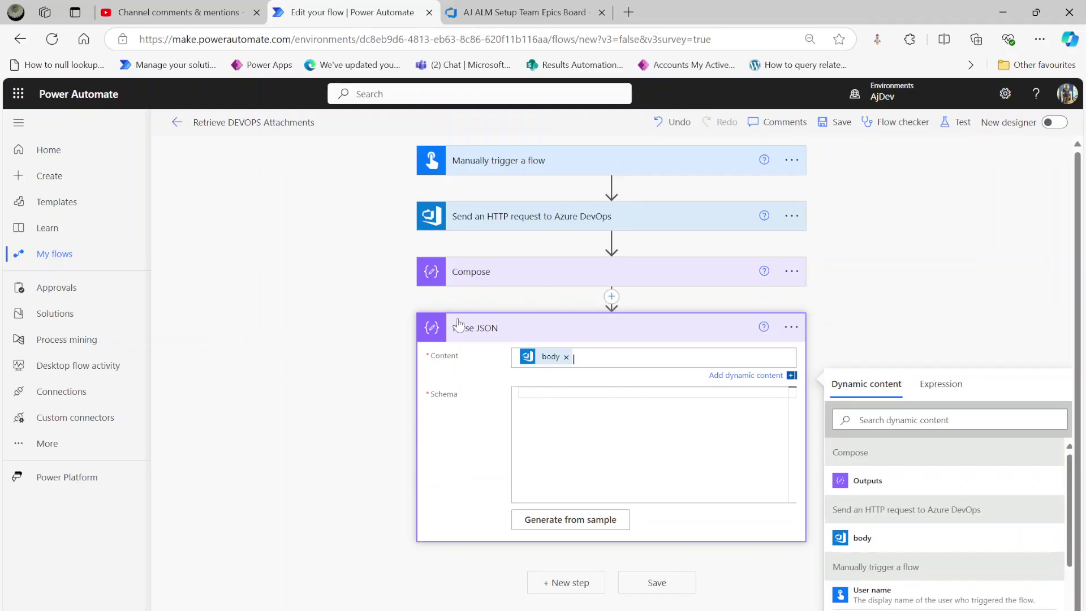
Delete the Compose action between the HTTP request and Parse JSON.
{"action": "left_click", "coordinate": [529, 274]}
{"action": "left_click", "coordinate": [795, 272]}
{"action": "left_click", "coordinate": [837, 450]}
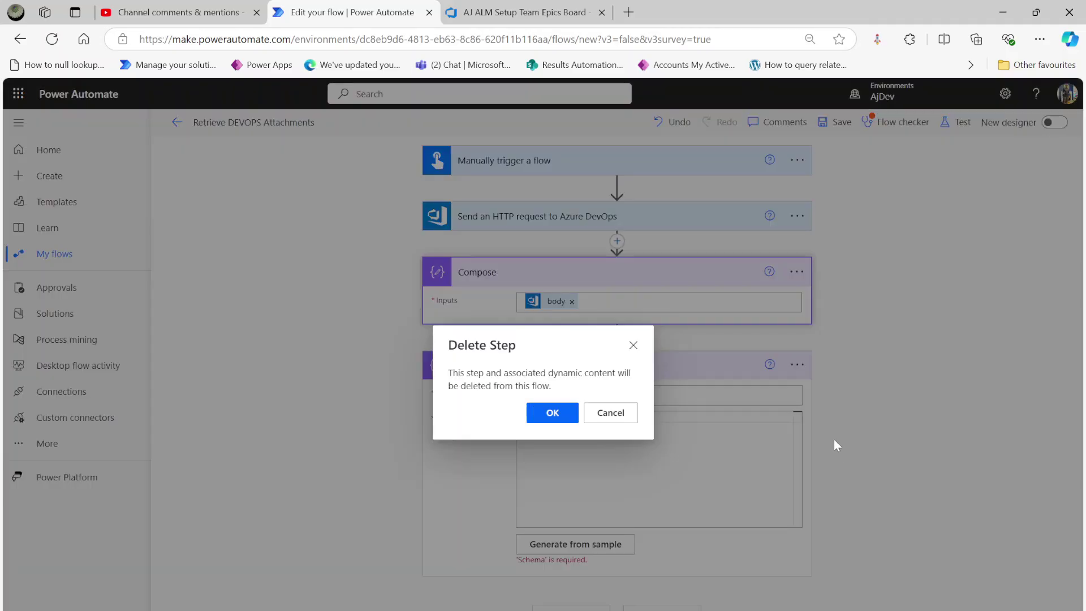
{"action": "left_click", "coordinate": [553, 412]}
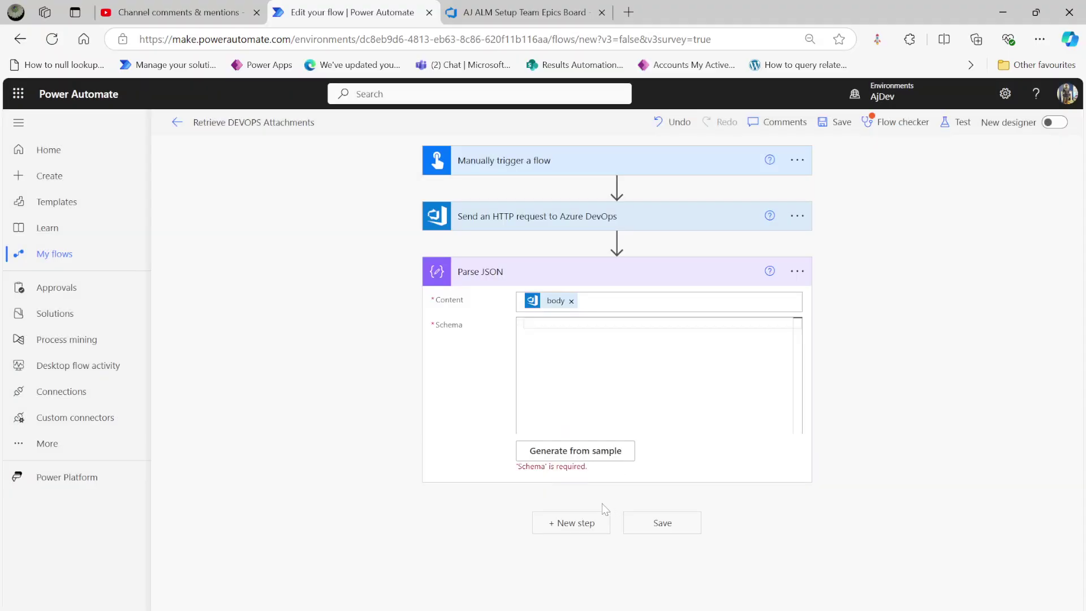
Generate the Parse JSON schema from the copied Compose output as the sample payload.
{"action": "left_click", "coordinate": [568, 452]}
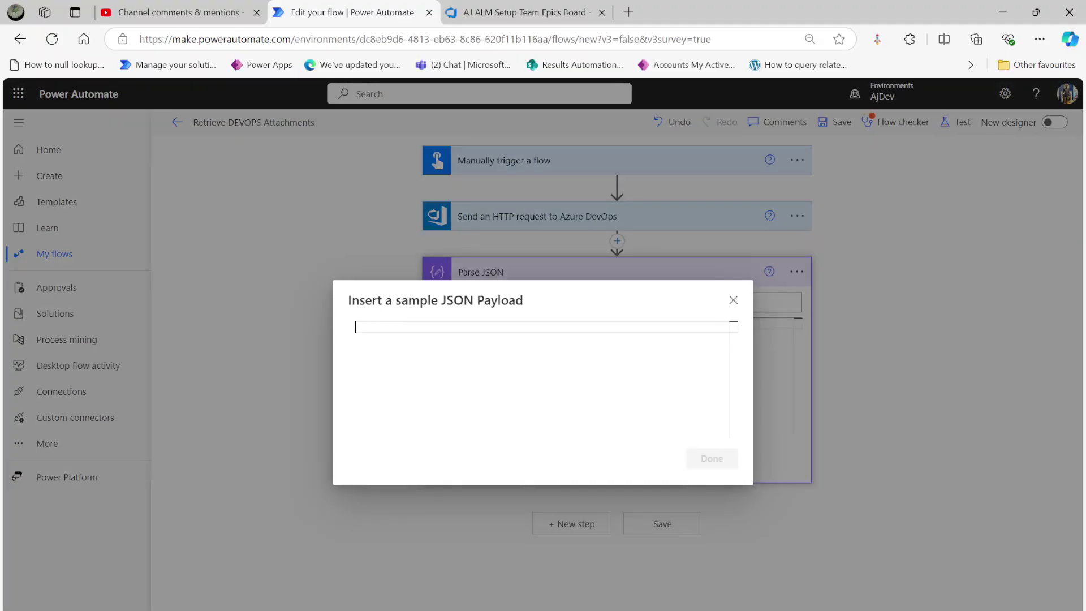
{"action": "key", "text": "ctrl+v"}
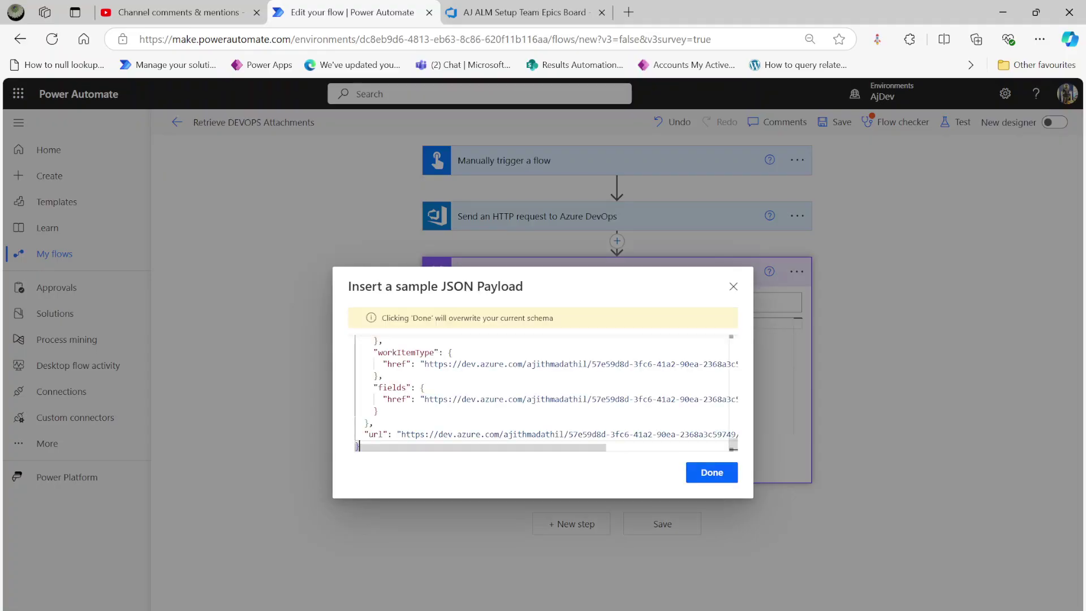
{"action": "left_click", "coordinate": [716, 476]}
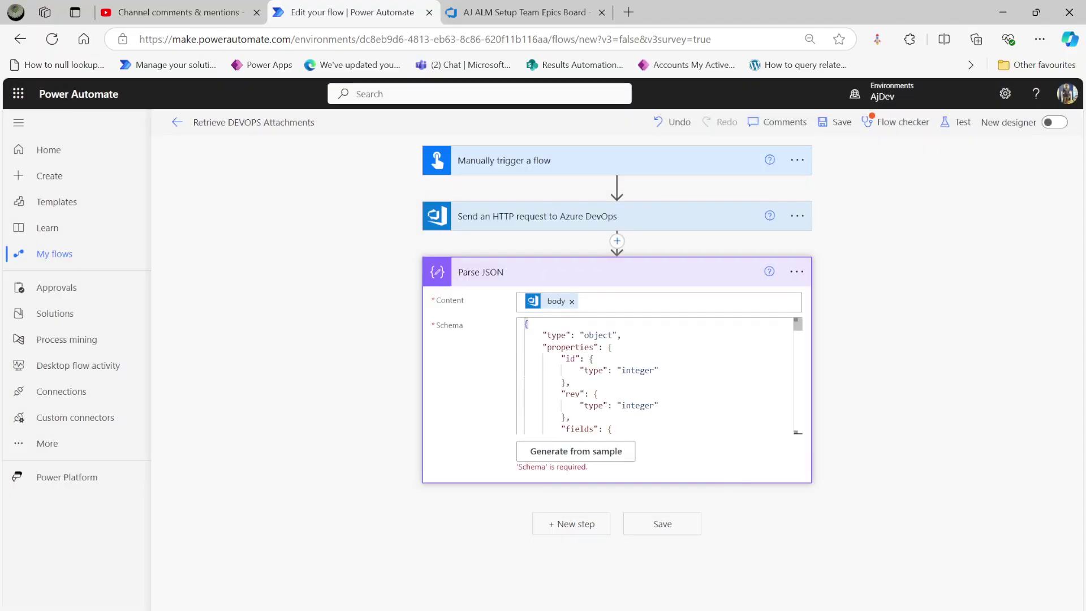
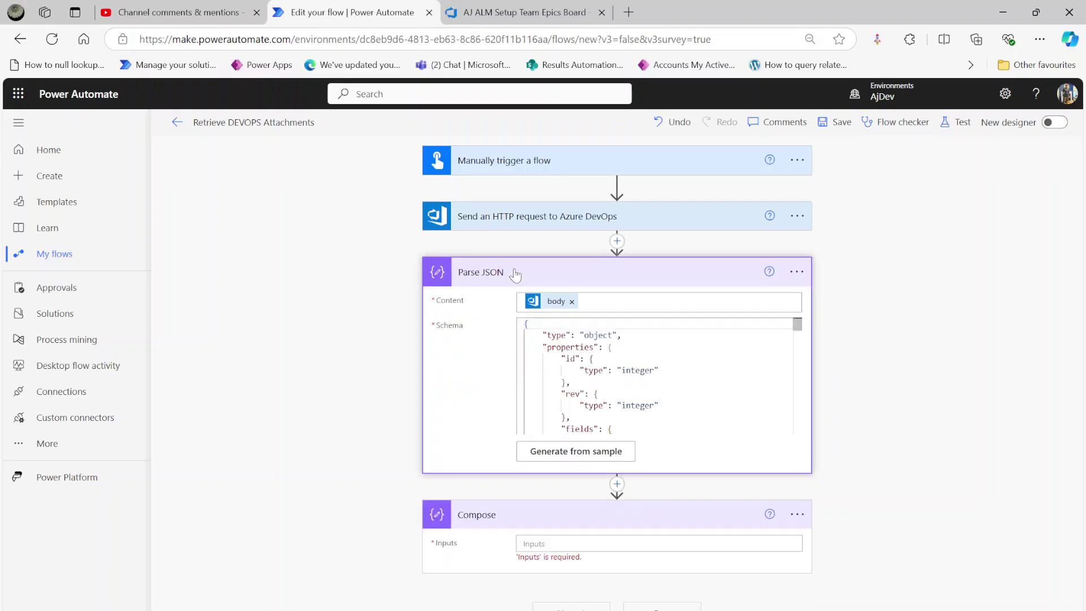
Examine the Parse JSON schema for the relations array and its url property.
{"action": "scroll", "coordinate": [656, 376], "scroll_direction": "down", "scroll_amount": 10}
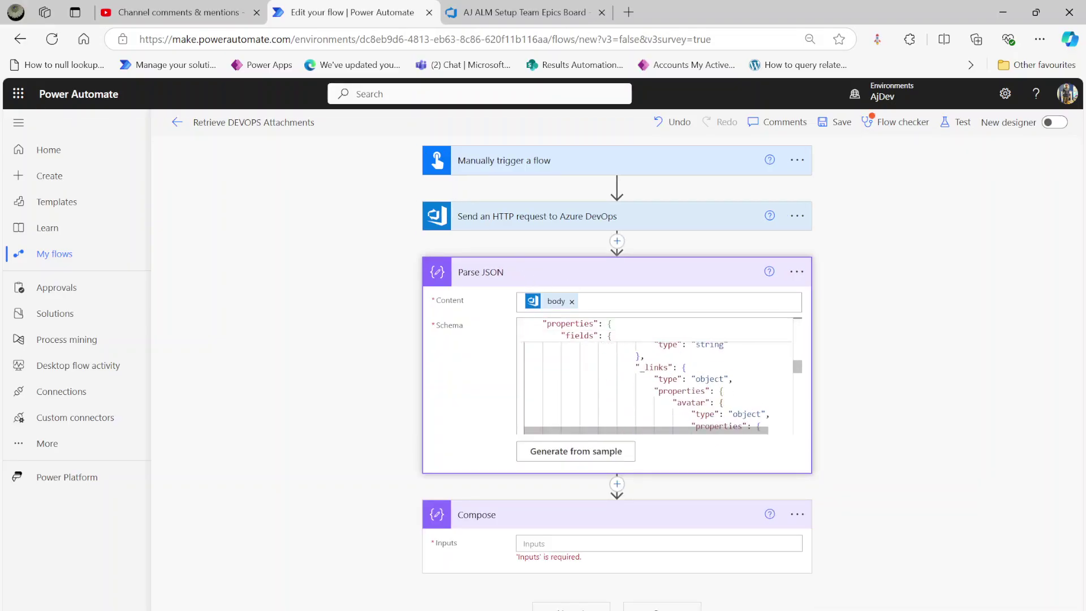
{"action": "scroll", "coordinate": [656, 376], "scroll_direction": "down", "scroll_amount": 10}
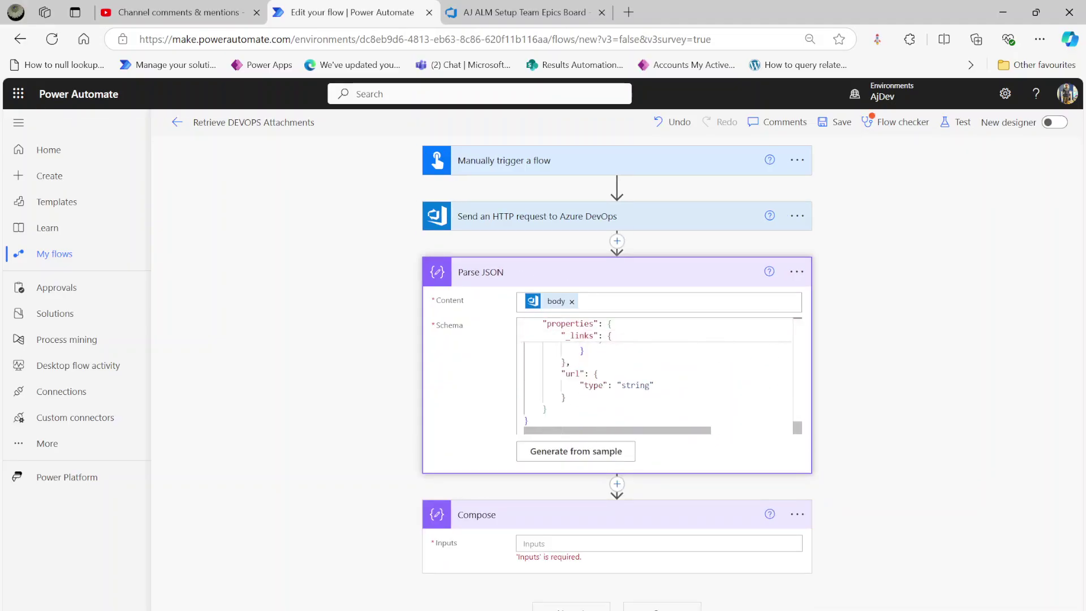
{"action": "scroll", "coordinate": [656, 376], "scroll_direction": "down", "scroll_amount": 10}
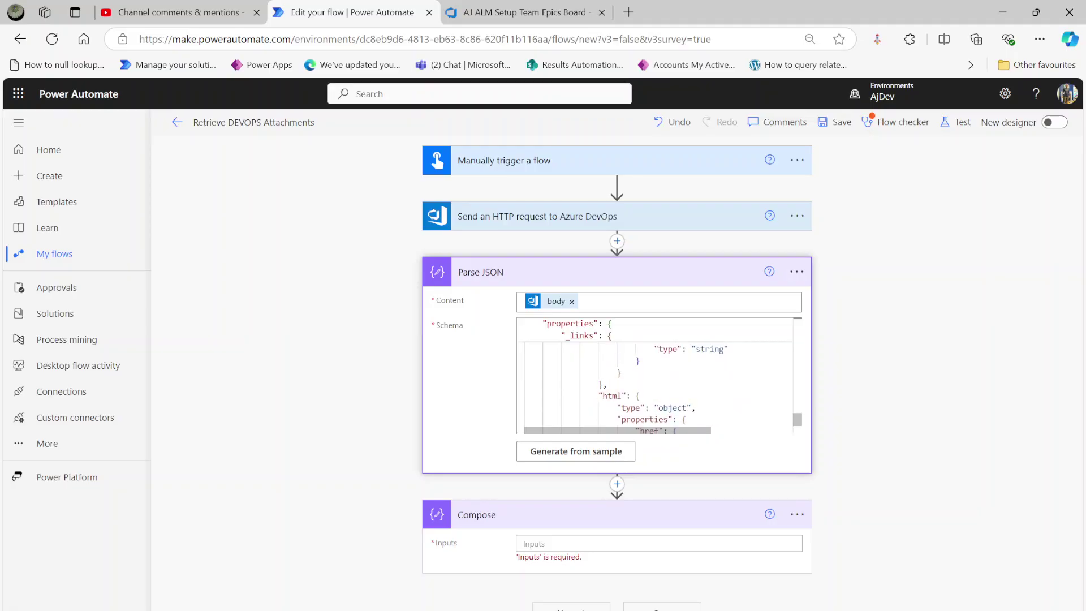
{"action": "scroll", "coordinate": [656, 376], "scroll_direction": "up", "scroll_amount": 10}
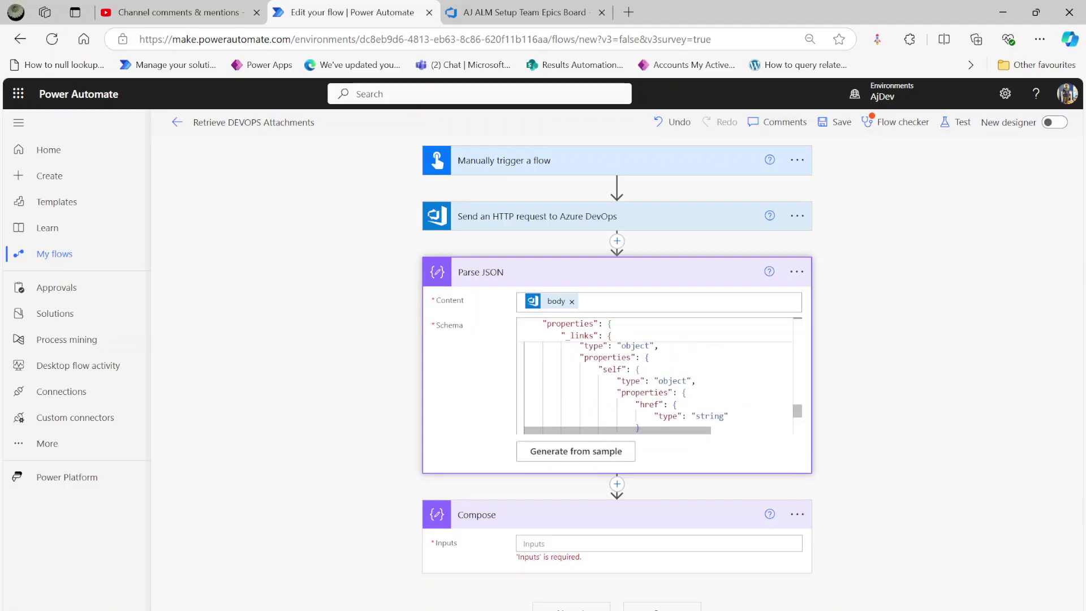
{"action": "scroll", "coordinate": [656, 376], "scroll_direction": "up", "scroll_amount": 8}
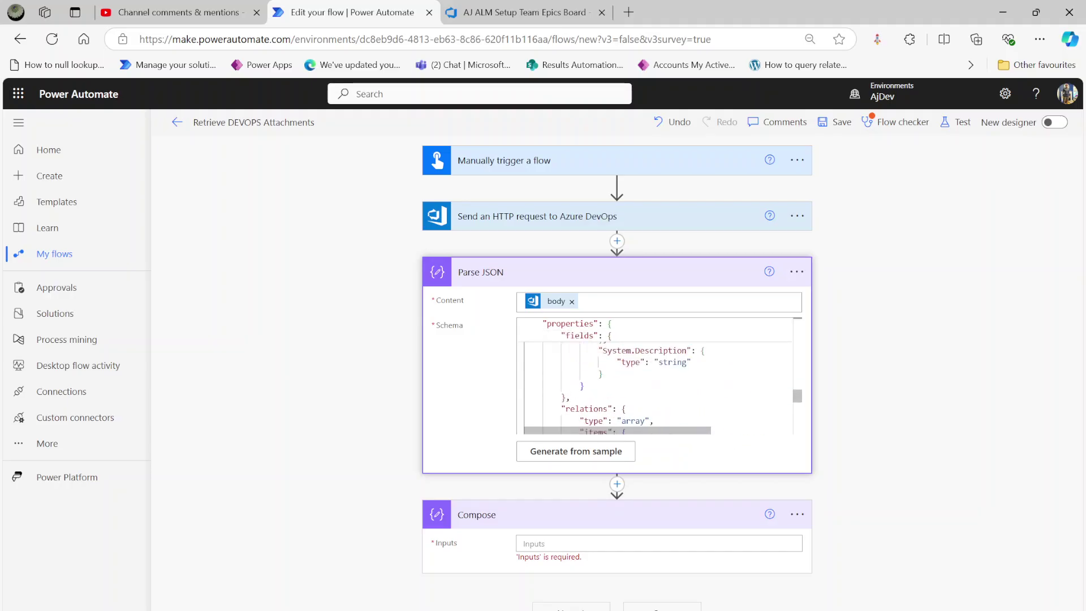
{"action": "scroll", "coordinate": [656, 376], "scroll_direction": "down", "scroll_amount": 3}
{"action": "scroll", "coordinate": [656, 376], "scroll_direction": "down", "scroll_amount": 3}
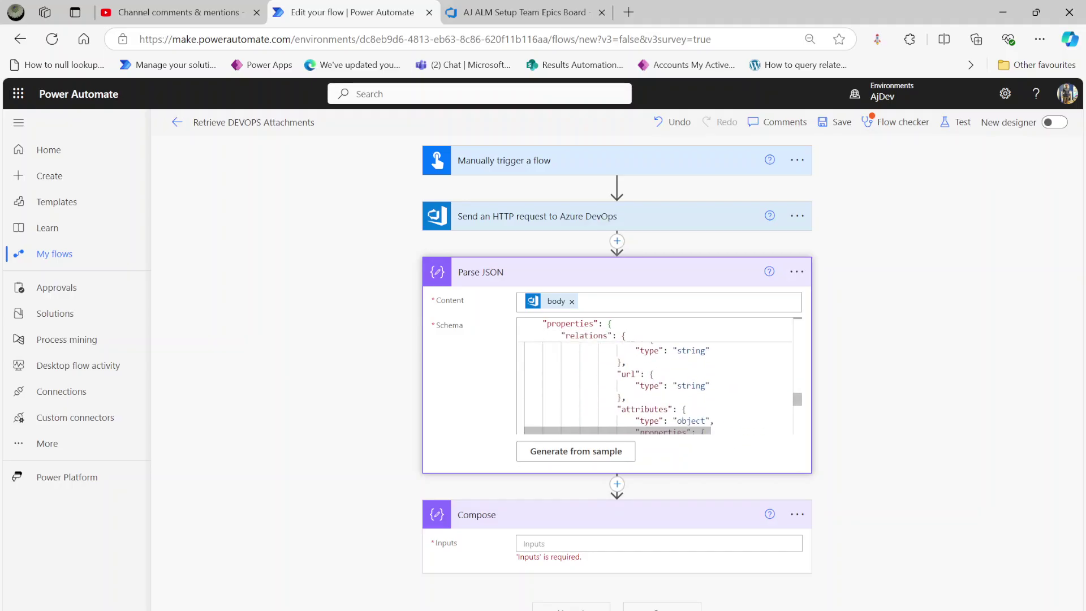
{"action": "left_click", "coordinate": [623, 374]}
Find url among the Parse JSON dynamic content and insert the first match as the new Compose action's input.
{"action": "left_click", "coordinate": [717, 538]}
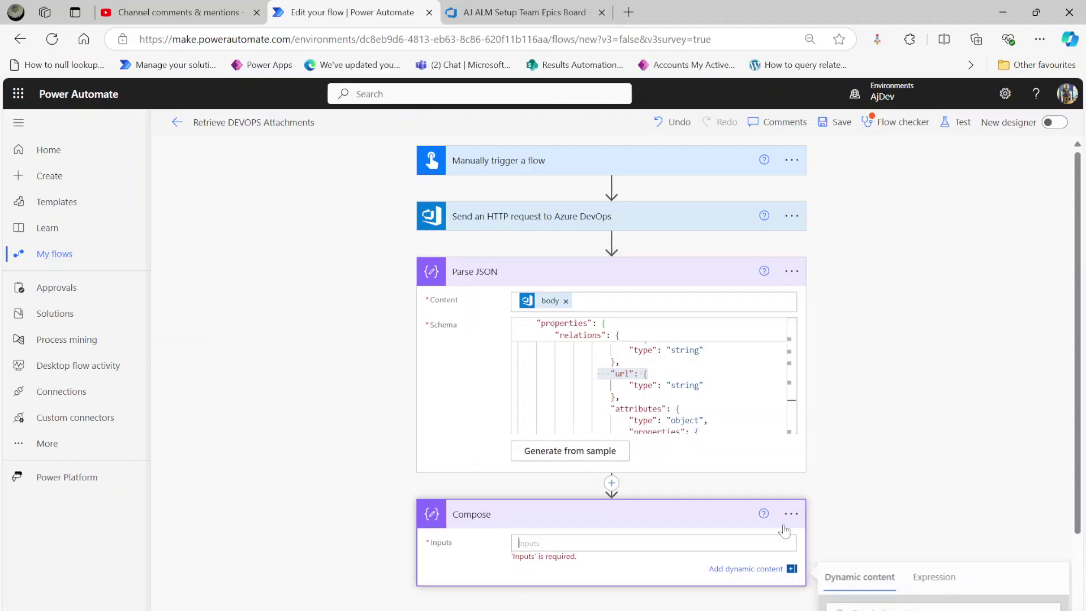
{"action": "left_click", "coordinate": [883, 433]}
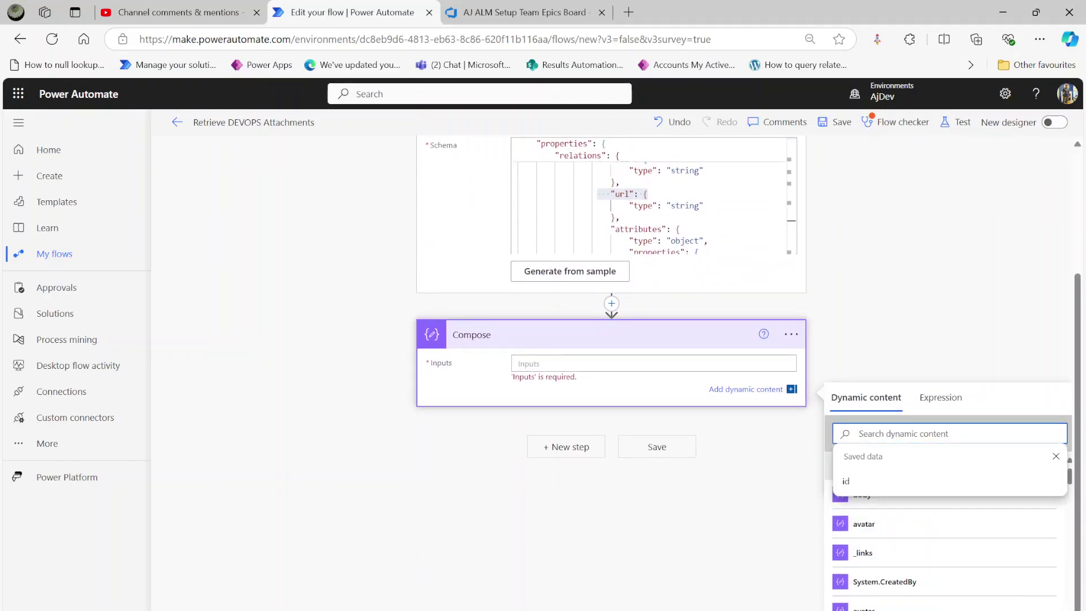
{"action": "type", "text": "url"}
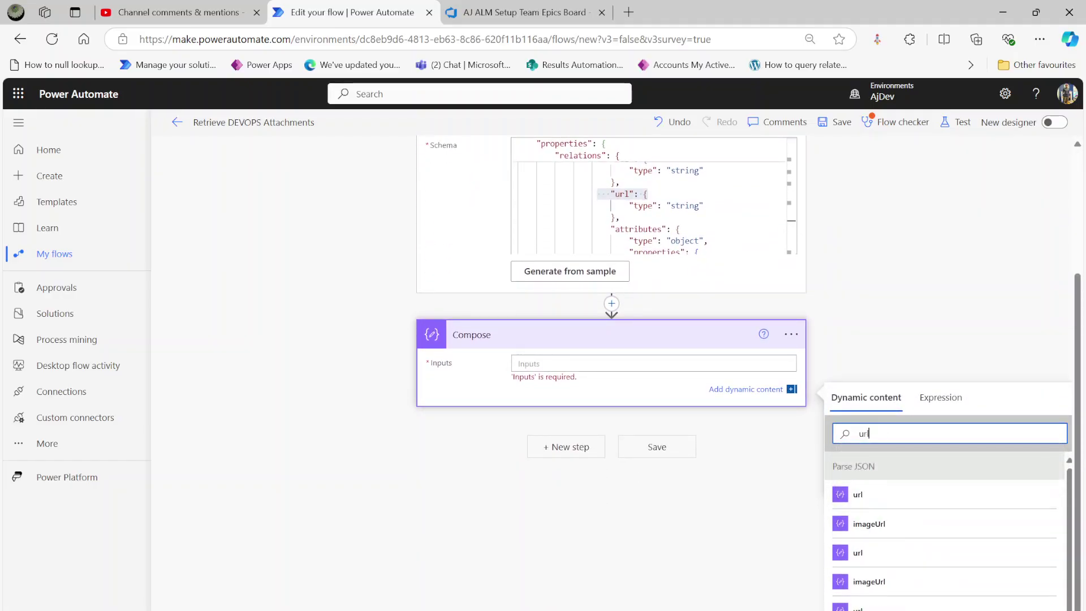
{"action": "left_click", "coordinate": [880, 498]}
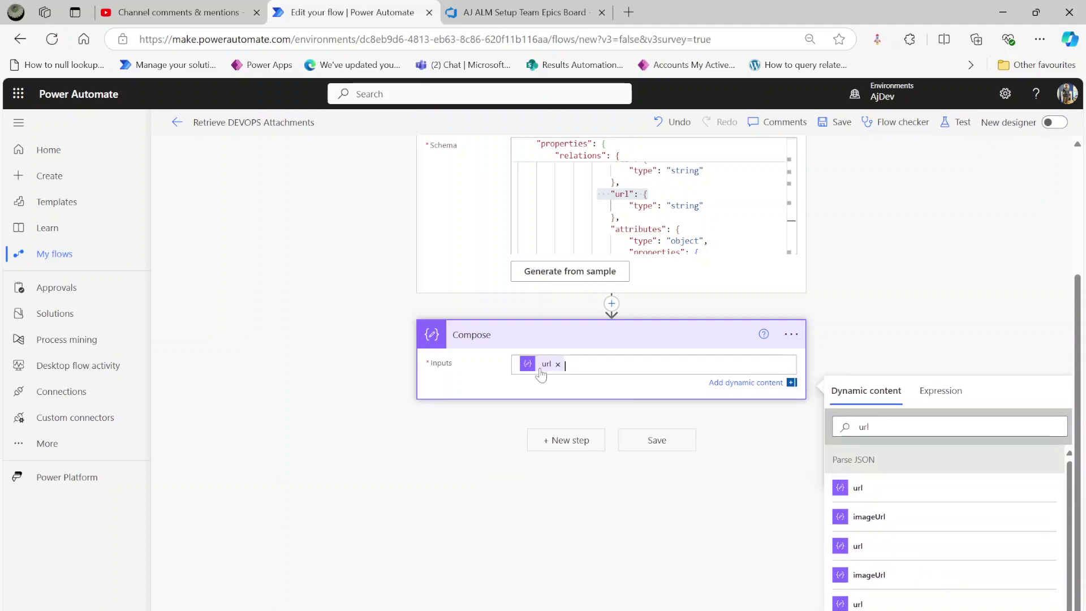
Check the relations array in the schema and add further Parse JSON url values to Compose, wrapping it in an Apply to each over relations.
{"action": "scroll", "coordinate": [662, 287], "scroll_direction": "up", "scroll_amount": 3}
{"action": "scroll", "coordinate": [650, 265], "scroll_direction": "up", "scroll_amount": 2}
{"action": "left_click_drag", "start_coordinate": [648, 264], "coordinate": [555, 264]}
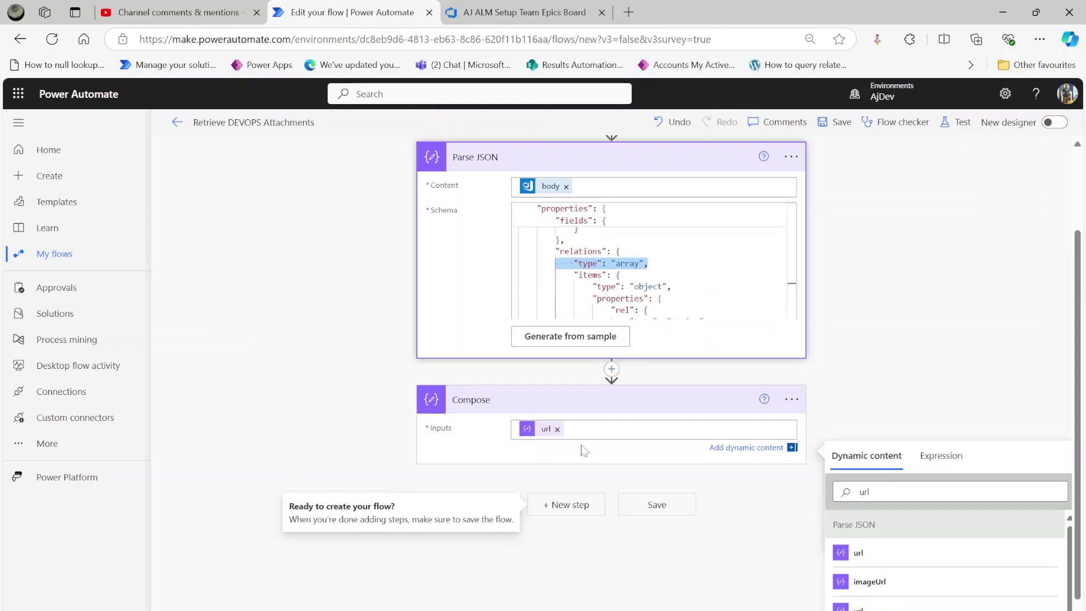
{"action": "left_click", "coordinate": [857, 606]}
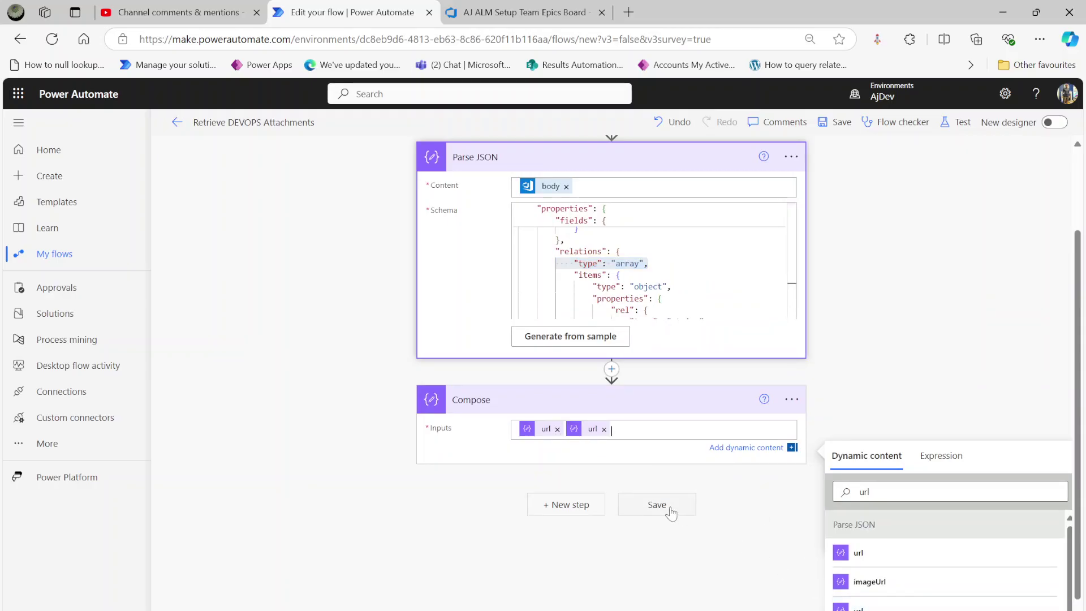
{"action": "scroll", "coordinate": [655, 507], "scroll_direction": "down", "scroll_amount": 2}
{"action": "left_click", "coordinate": [864, 578]}
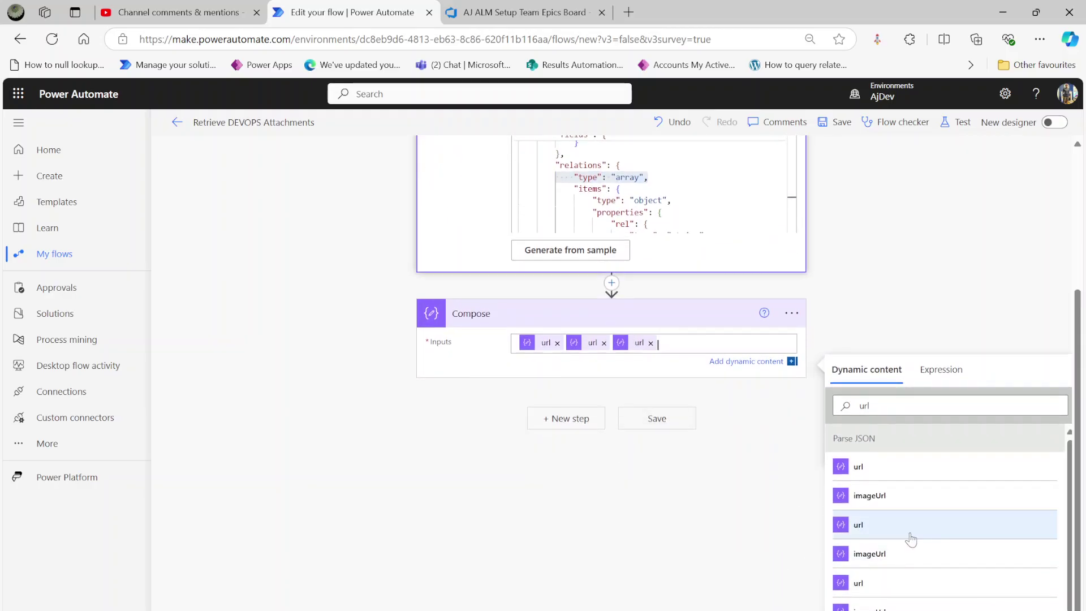
{"action": "scroll", "coordinate": [905, 538], "scroll_direction": "down", "scroll_amount": 2}
{"action": "left_click", "coordinate": [866, 579]}
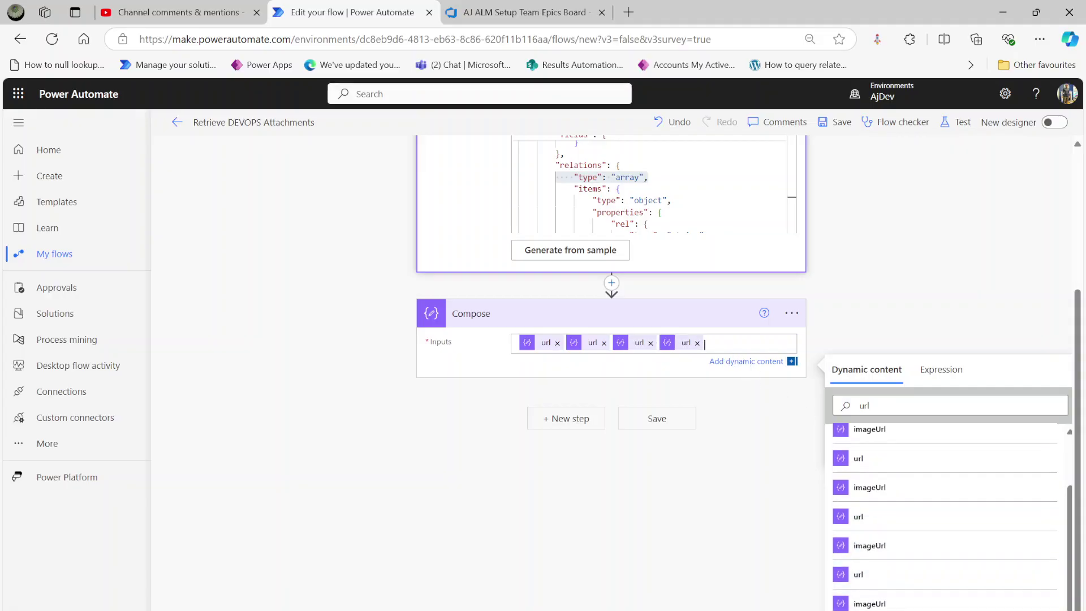
{"action": "left_click", "coordinate": [529, 313]}
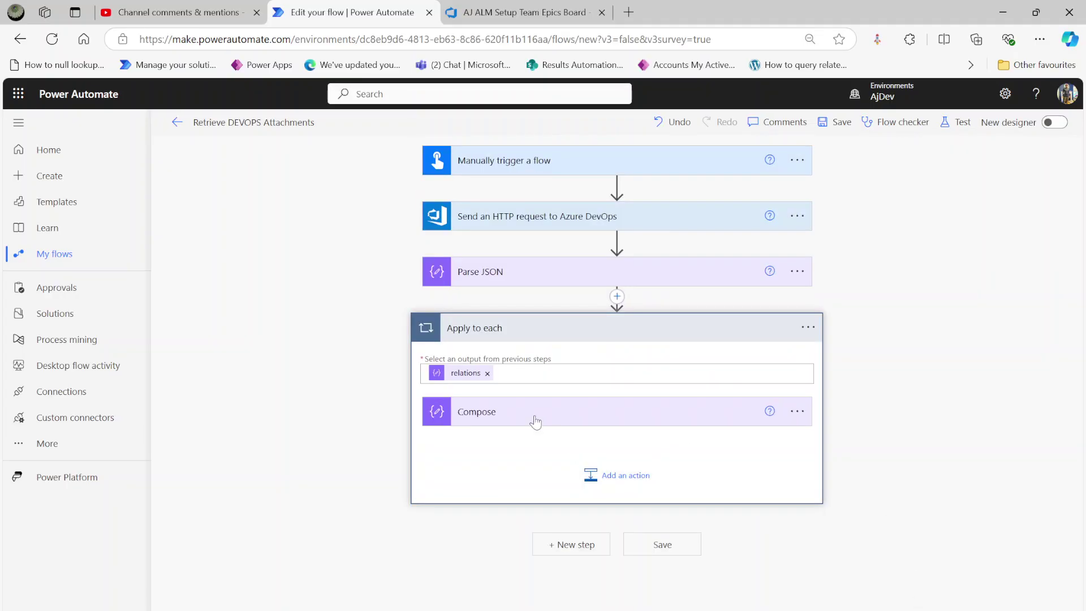
Remove the surplus url values from the Compose action inside Apply to each, keeping a single url as its input.
{"action": "left_click", "coordinate": [528, 415]}
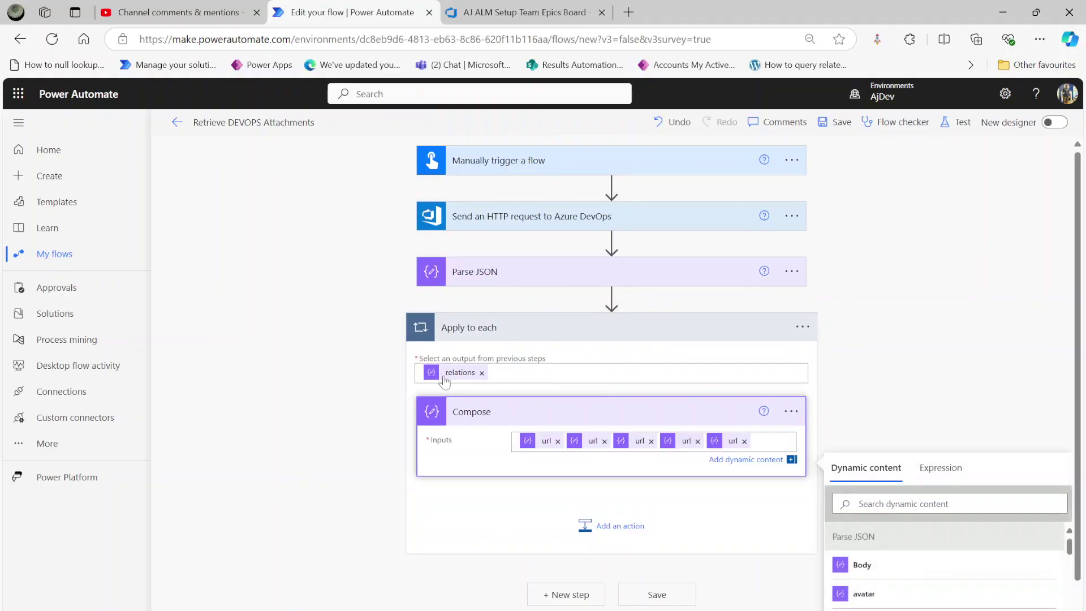
{"action": "left_click", "coordinate": [557, 442]}
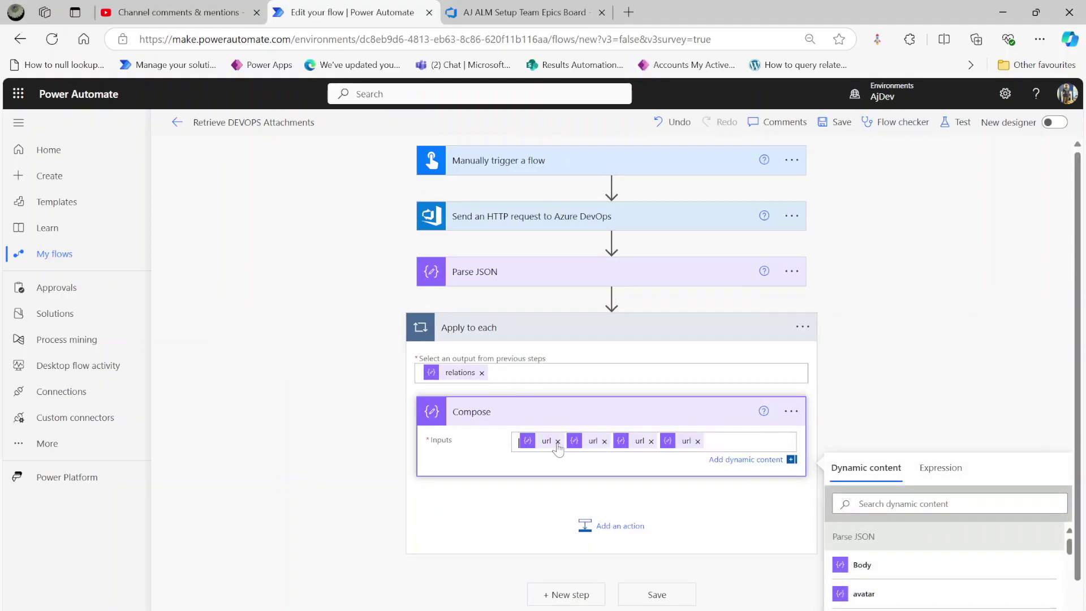
{"action": "left_click", "coordinate": [558, 442]}
{"action": "left_click", "coordinate": [558, 442]}
{"action": "left_click", "coordinate": [557, 442]}
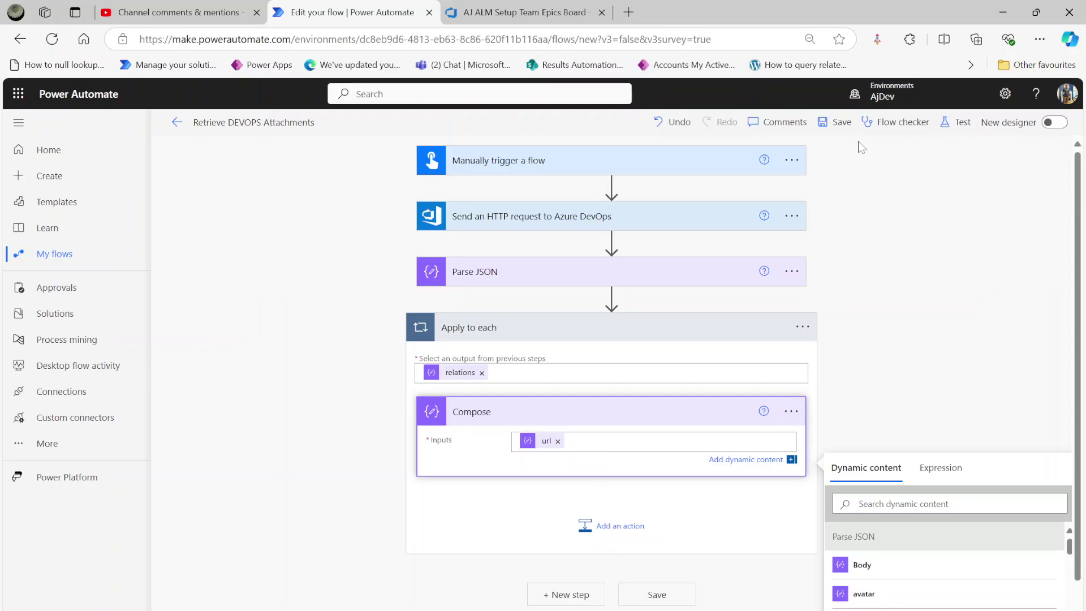
Test the flow automatically with a recently used trigger, picking the previous successful test run.
{"action": "left_click", "coordinate": [956, 122]}
{"action": "left_click", "coordinate": [864, 190]}
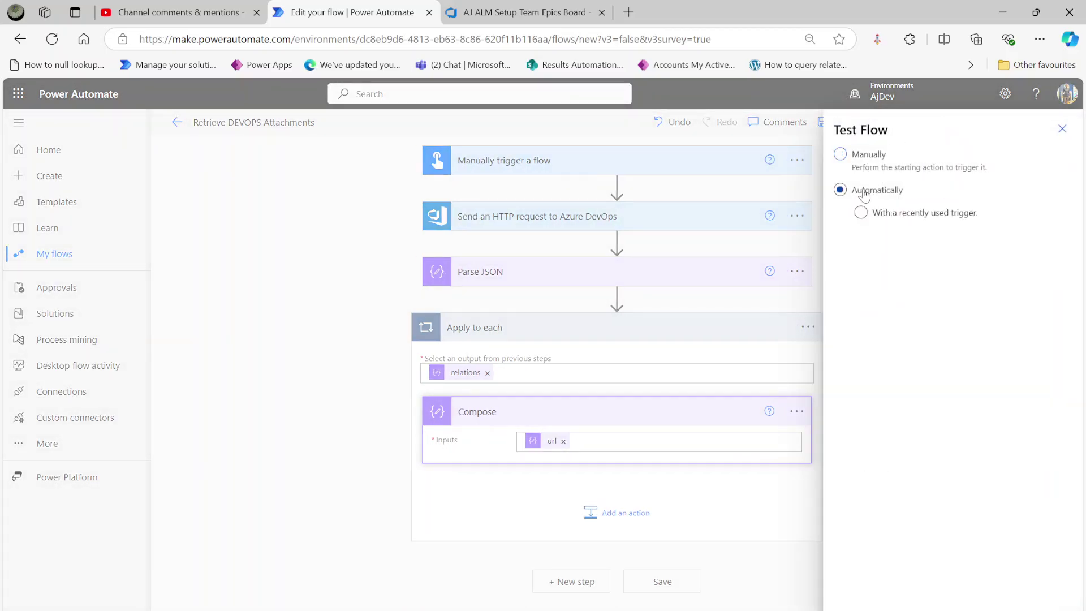
{"action": "left_click", "coordinate": [861, 212]}
{"action": "left_click", "coordinate": [883, 238]}
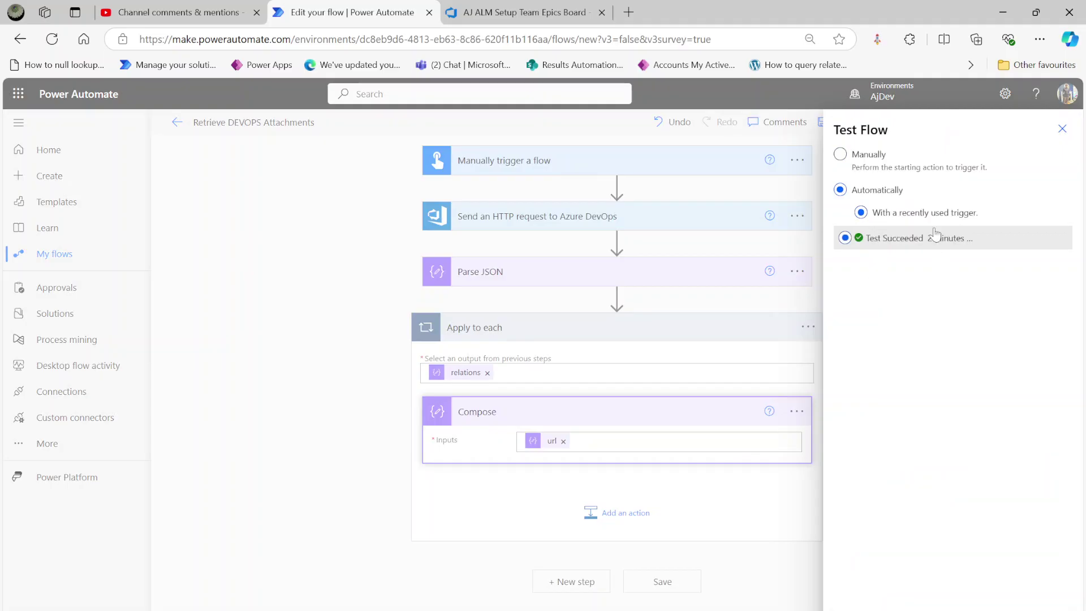
{"action": "left_click", "coordinate": [874, 162]}
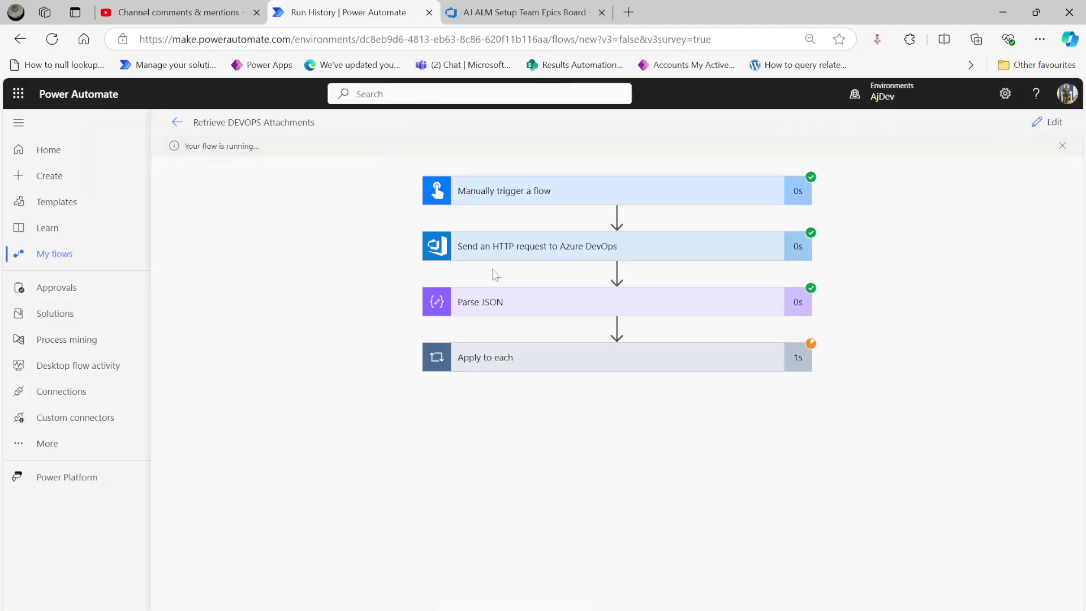
Expand Apply to each and its Compose action in the test run, and select the attachment URL in the Compose inputs for copying.
{"action": "left_click", "coordinate": [547, 360]}
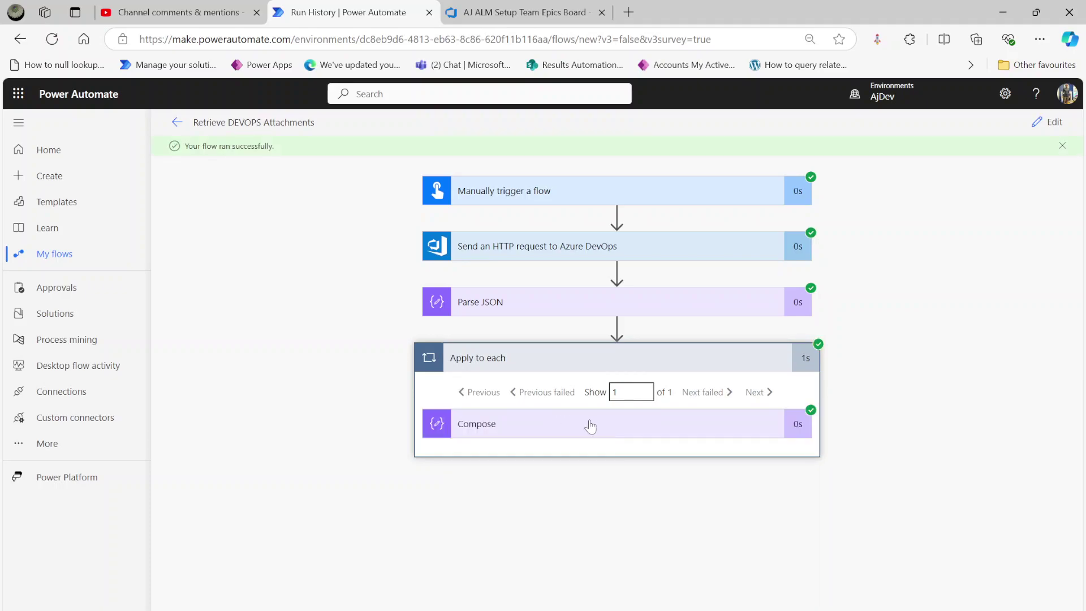
{"action": "left_click", "coordinate": [591, 428]}
{"action": "left_click_drag", "start_coordinate": [596, 528], "coordinate": [470, 525]}
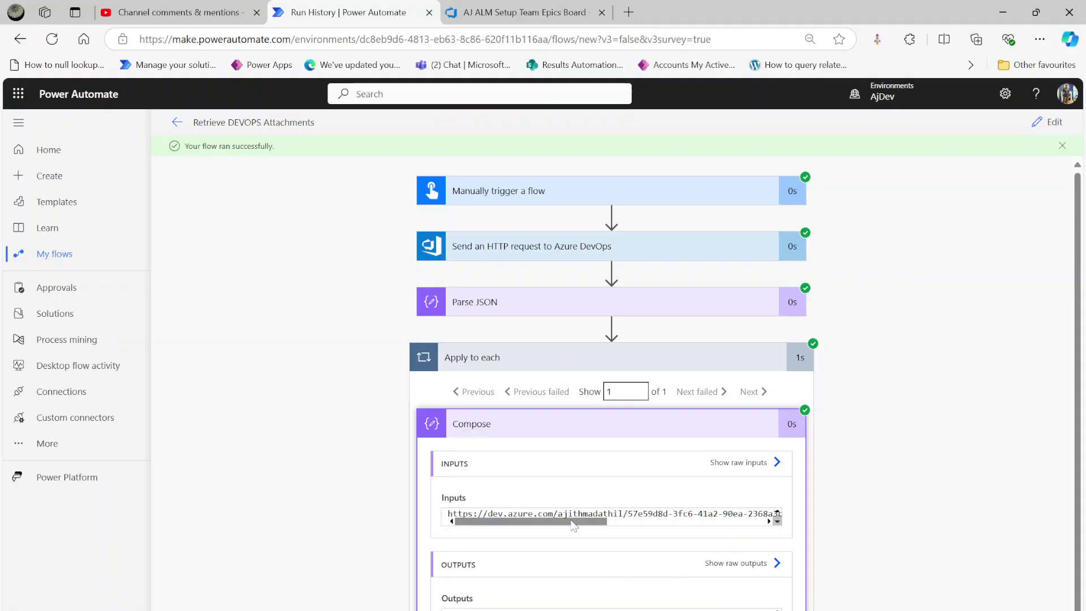
{"action": "triple_click", "coordinate": [593, 514]}
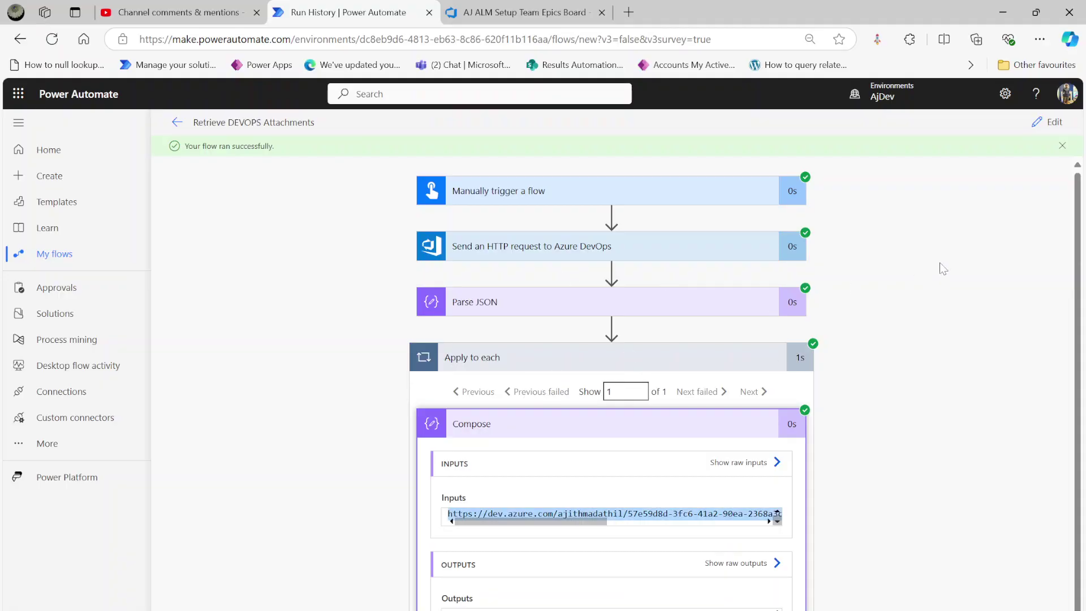
Return the flow to editing and add a second Compose action inside Apply to each, below the existing Compose.
{"action": "left_click", "coordinate": [1046, 125]}
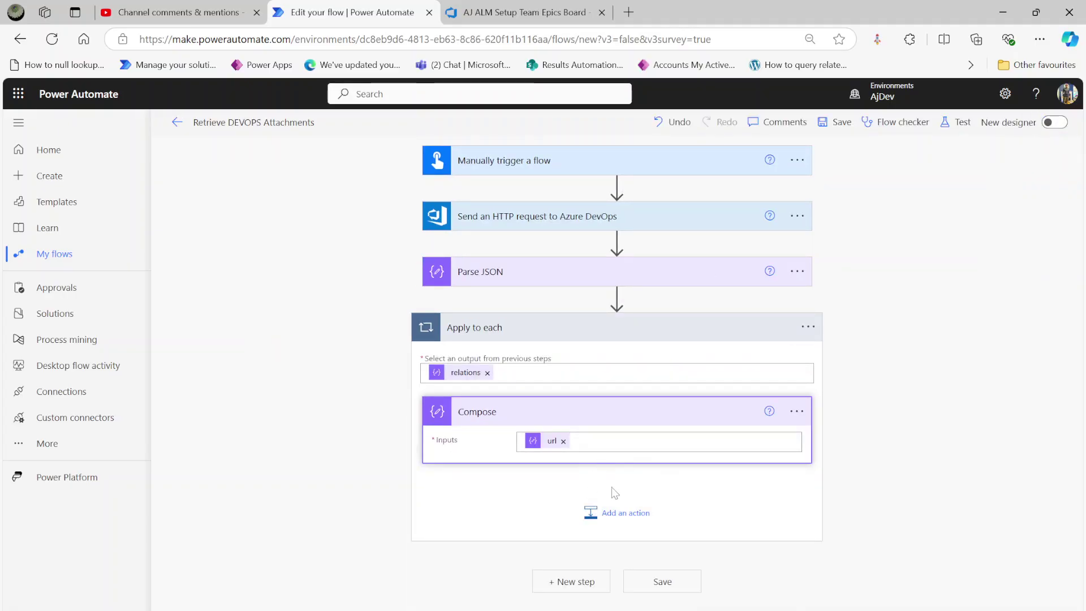
{"action": "left_click", "coordinate": [616, 512]}
{"action": "type", "text": "d"}
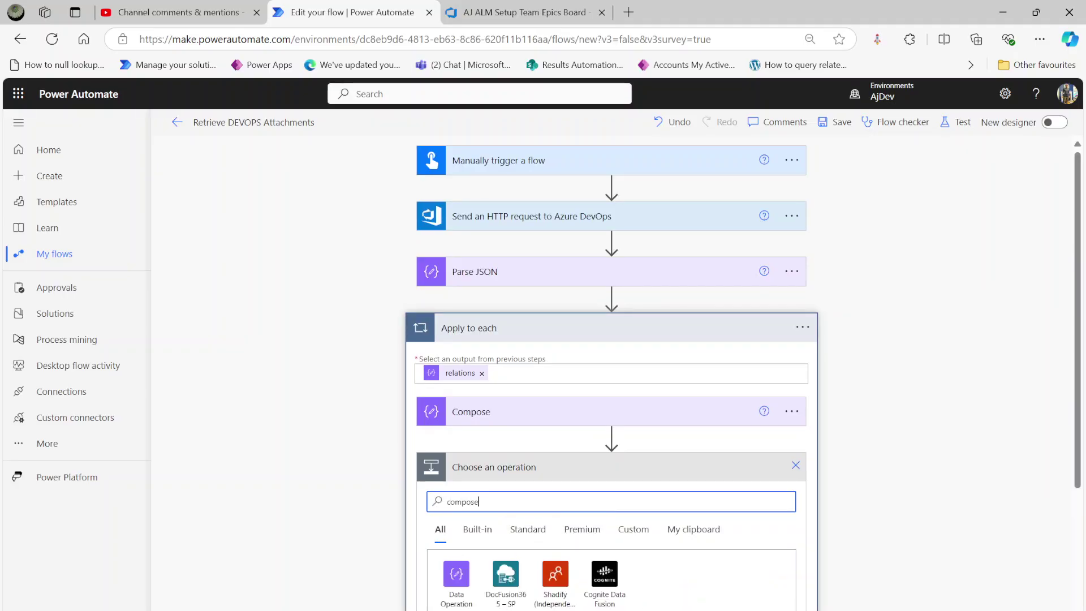
{"action": "scroll", "coordinate": [476, 498], "scroll_direction": "down", "scroll_amount": 3}
{"action": "left_click", "coordinate": [476, 498]}
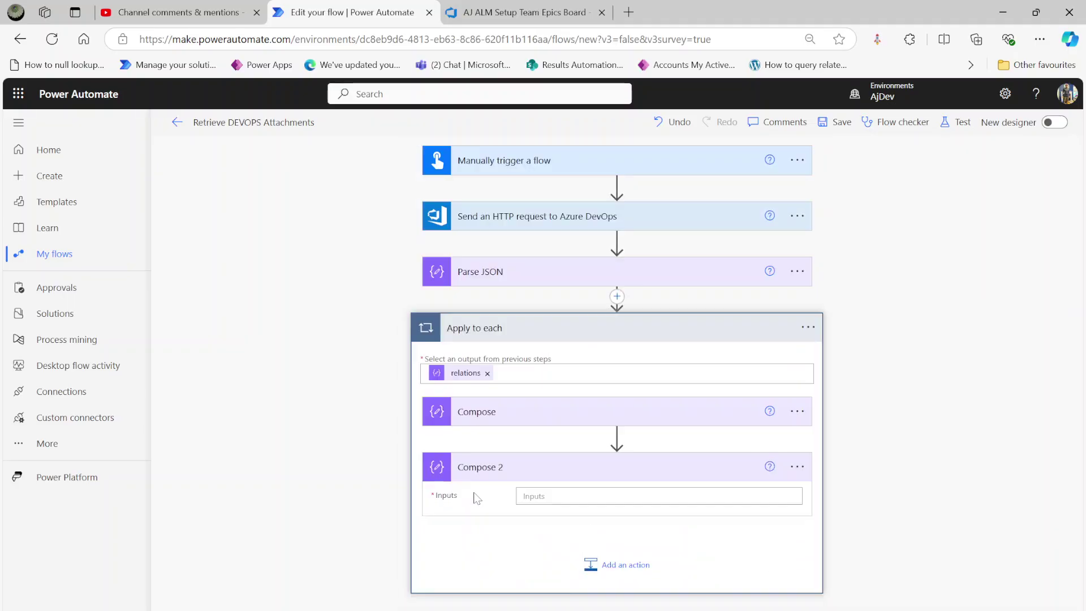
Paste the copied attachment URL into Compose 2's input, highlight the identifier after attachments/, and clear the input again.
{"action": "left_click", "coordinate": [578, 496]}
{"action": "type", "text": "https://dev.azure.com/ajithmadathil/57e59d8d-3fc6-41a2-90ea-2368a3c59749/_apis/wit/attachments/a1cd82ec-50c0-4727-932e-9ab22dd78b2e"}
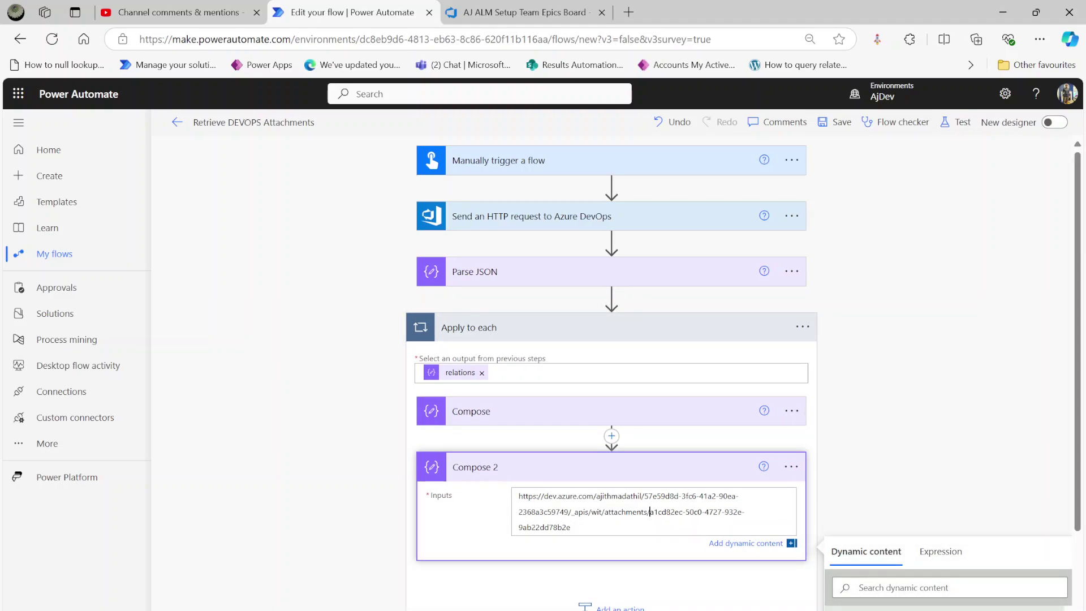
{"action": "left_click_drag", "start_coordinate": [649, 512], "coordinate": [571, 527]}
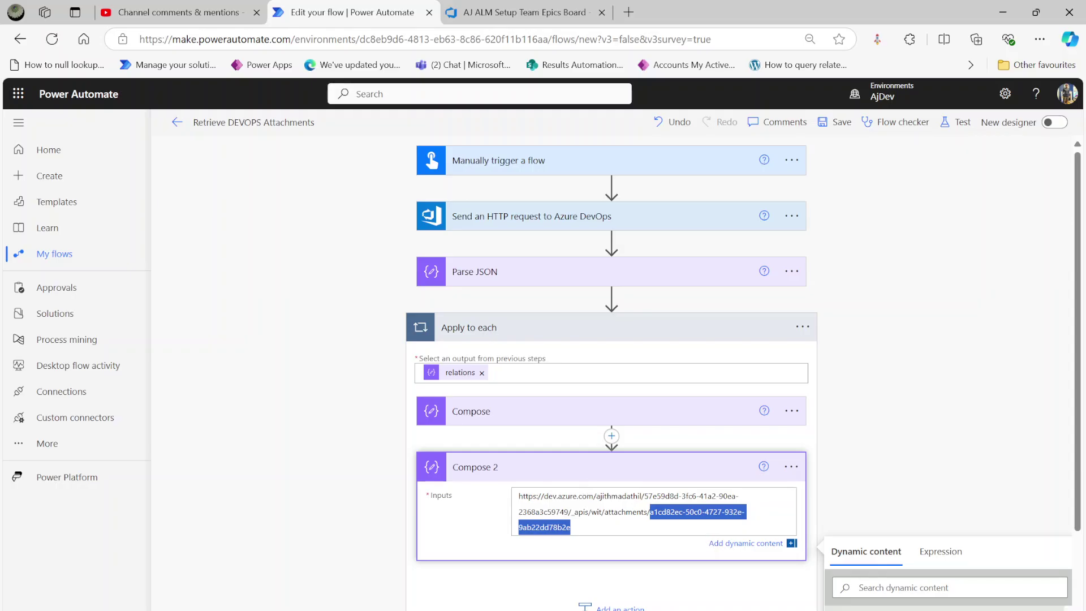
{"action": "left_click", "coordinate": [570, 527]}
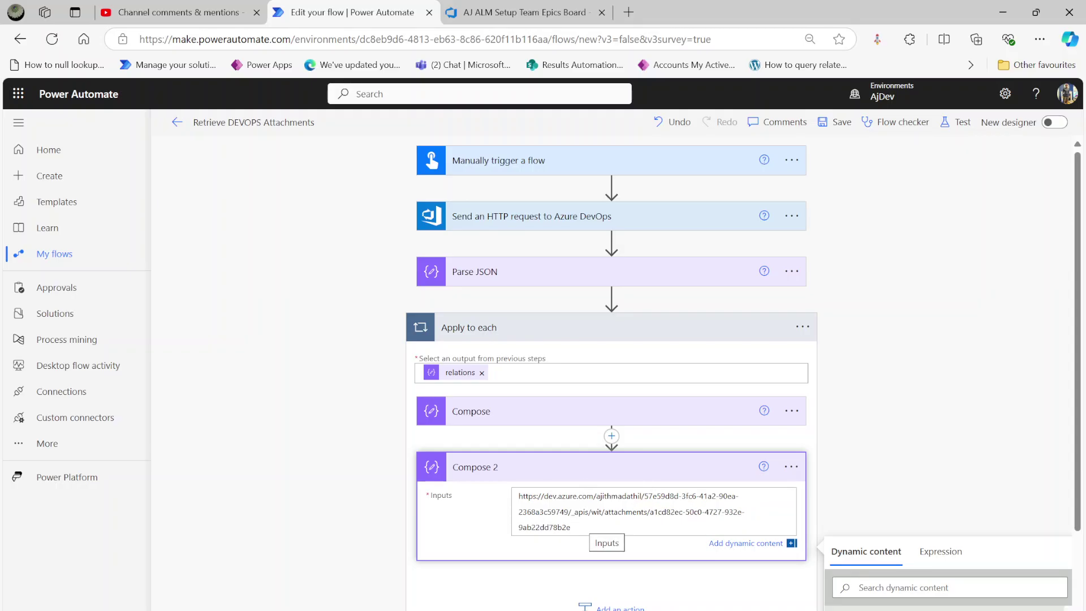
{"action": "left_click_drag", "start_coordinate": [650, 511], "coordinate": [570, 527]}
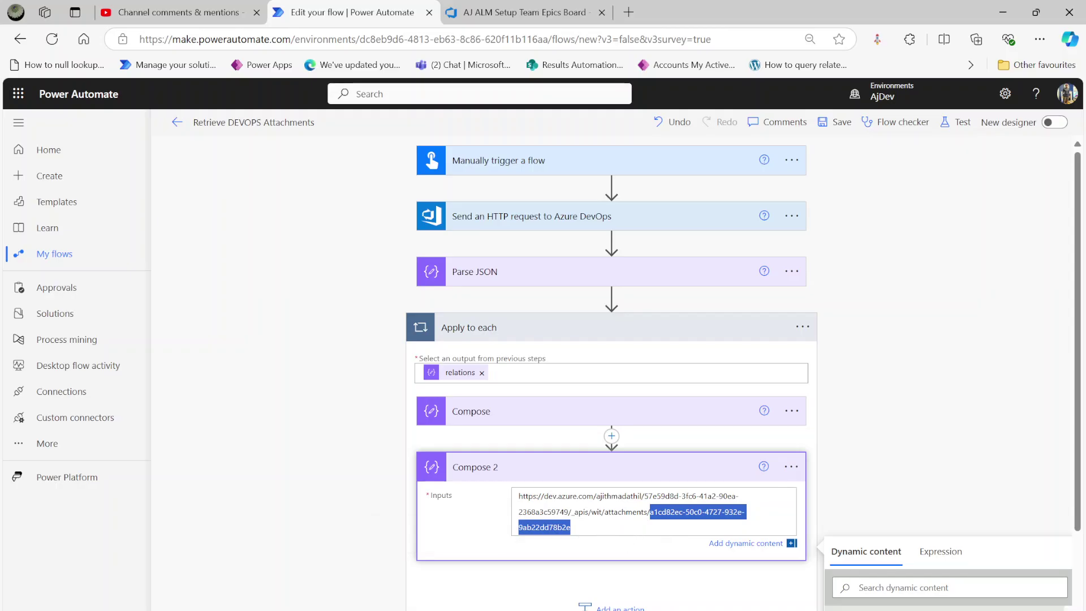
{"action": "left_click", "coordinate": [595, 532]}
{"action": "key", "text": "ctrl+a"}
{"action": "key", "text": "Delete"}
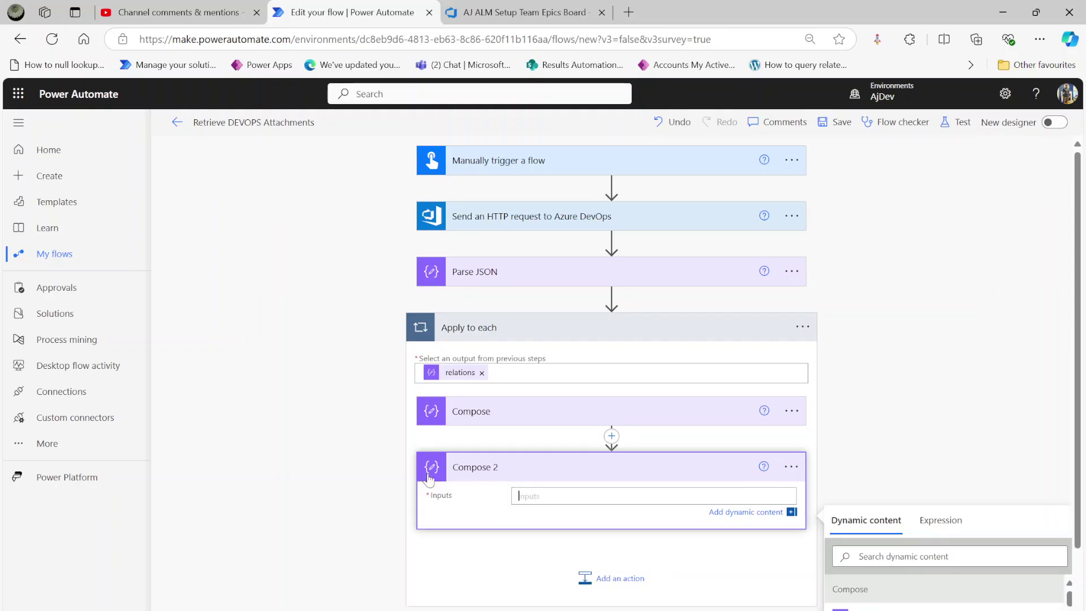
Rename the Compose 2 action as Attachment Id.
{"action": "left_click", "coordinate": [932, 525]}
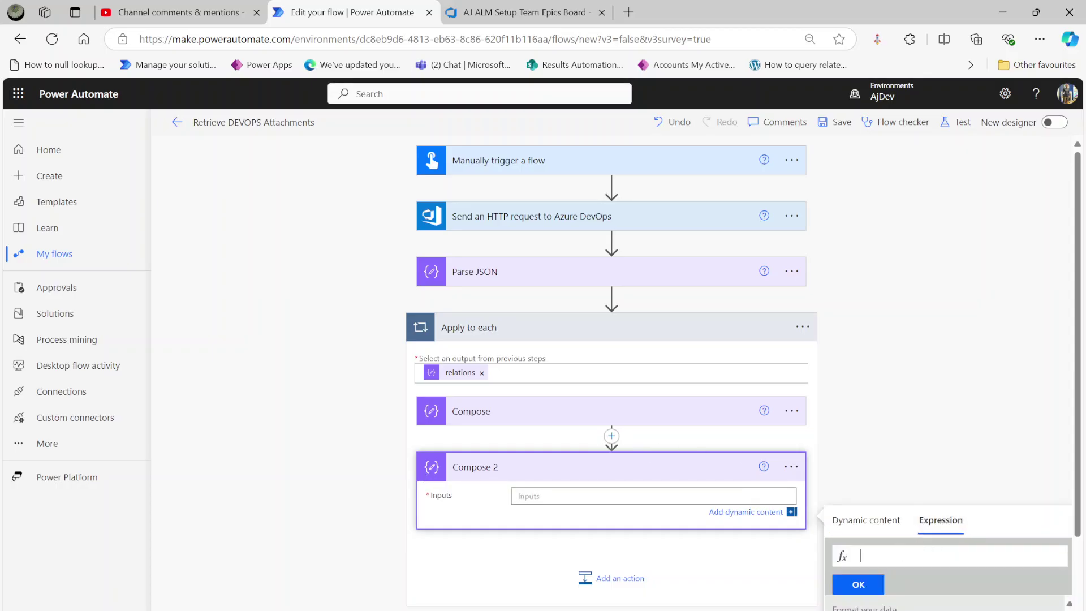
{"action": "left_click", "coordinate": [791, 467]}
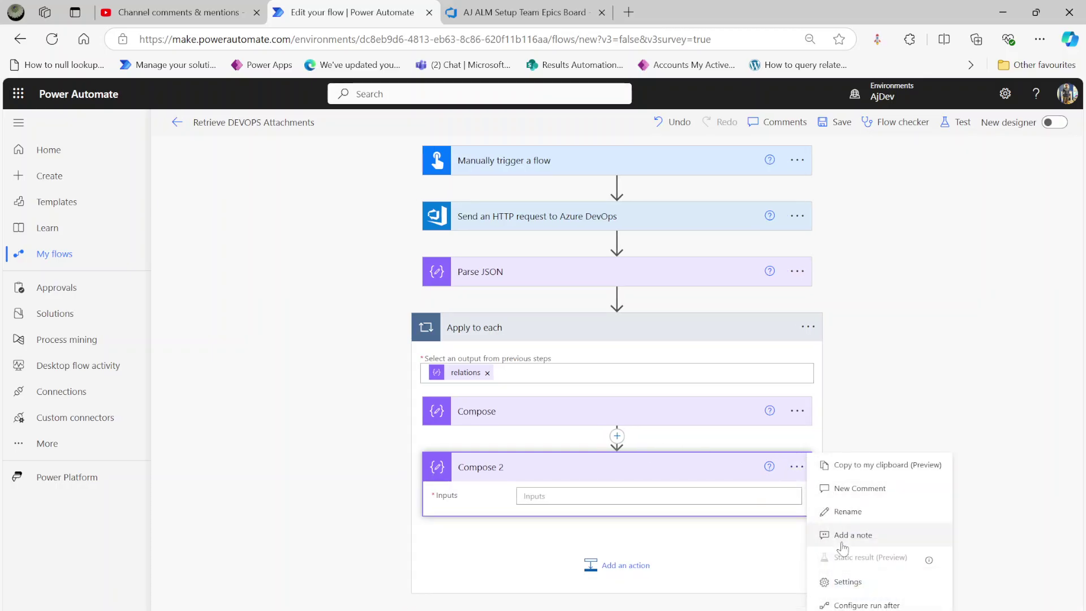
{"action": "left_click", "coordinate": [845, 512]}
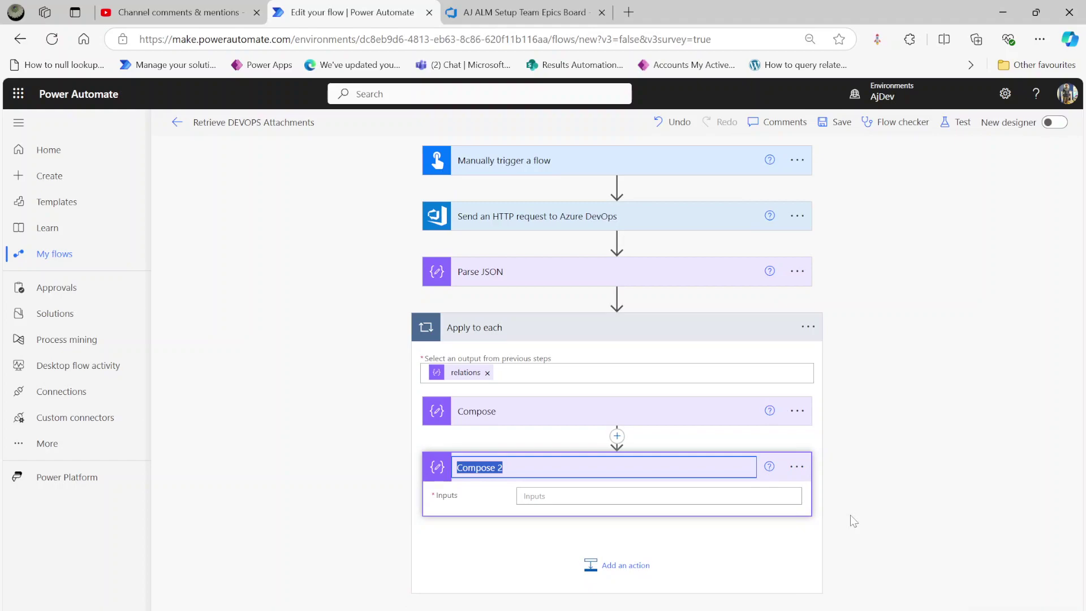
{"action": "type", "text": "Attachment Id"}
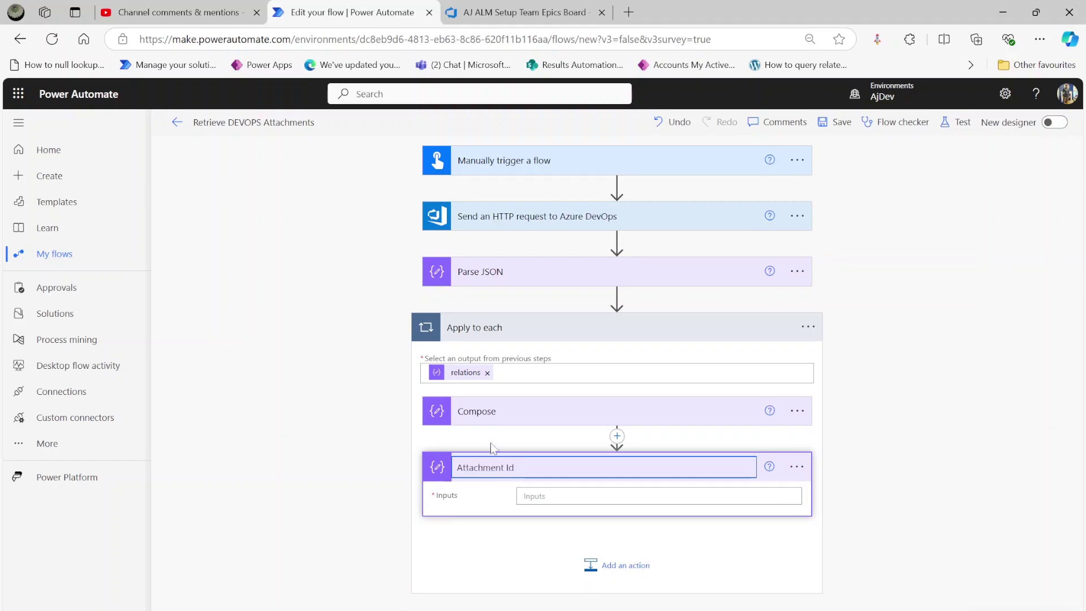
Set the Attachment Id input to the expression split(outputs('Compose'),'/'), using the Compose Outputs dynamic content as the text.
{"action": "left_click", "coordinate": [475, 411]}
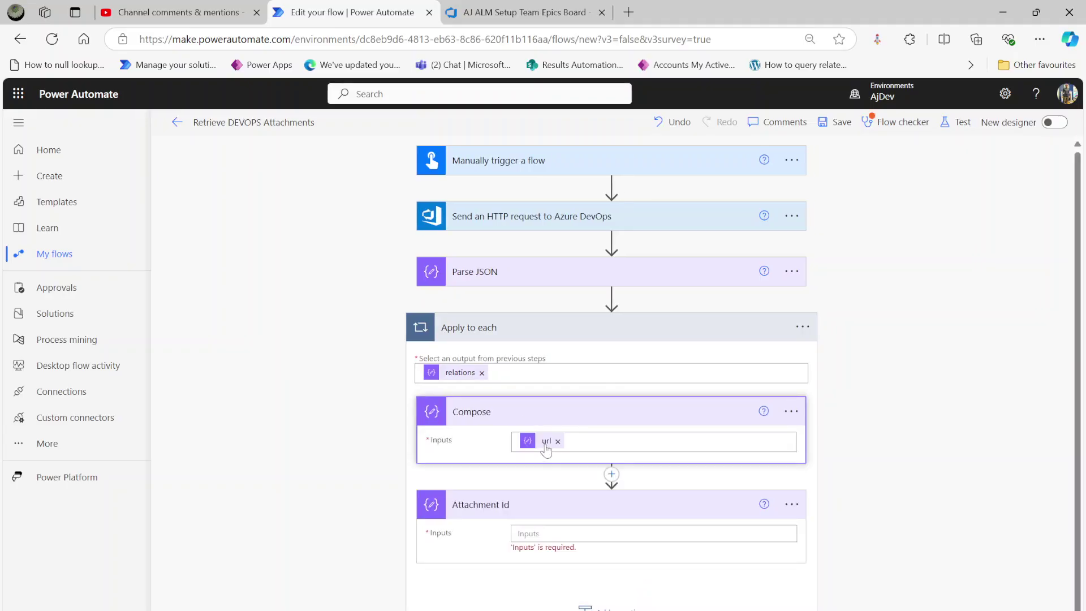
{"action": "left_click", "coordinate": [940, 567]}
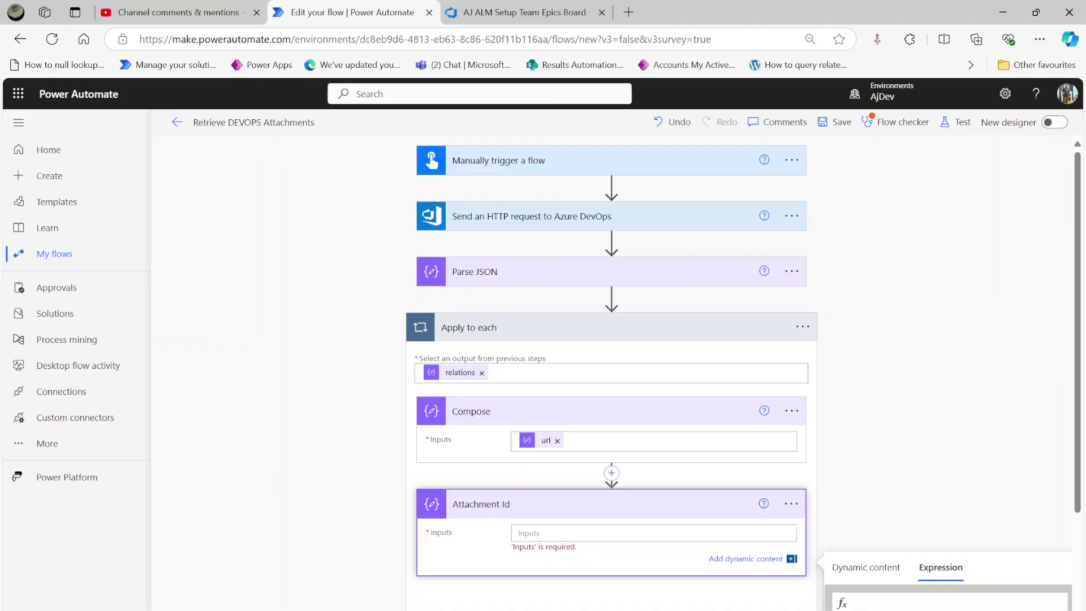
{"action": "type", "text": "split("}
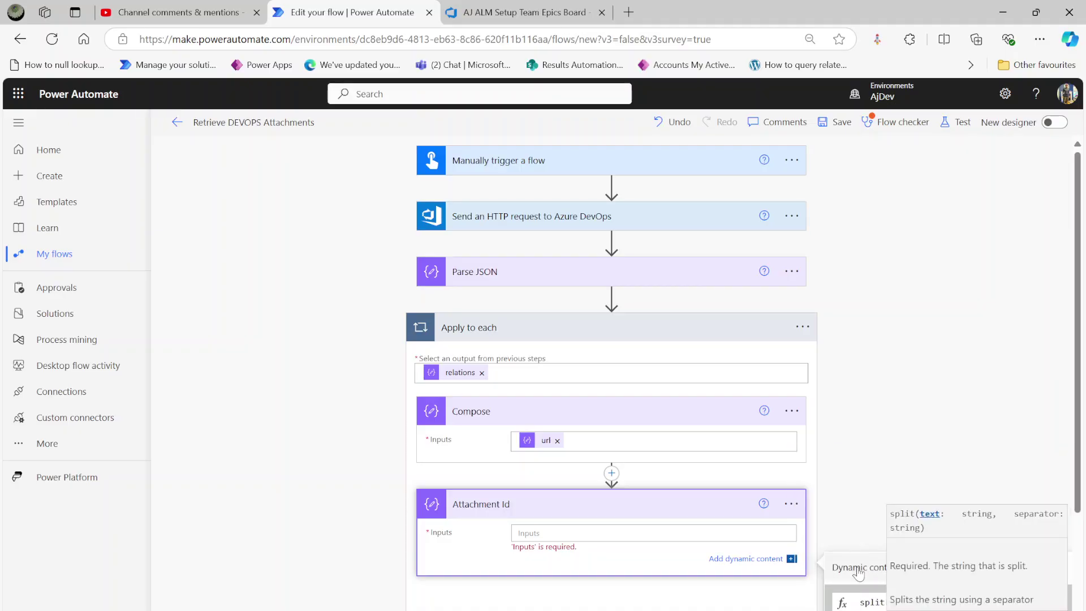
{"action": "left_click", "coordinate": [858, 568]}
{"action": "scroll", "coordinate": [858, 573], "scroll_direction": "down", "scroll_amount": 3}
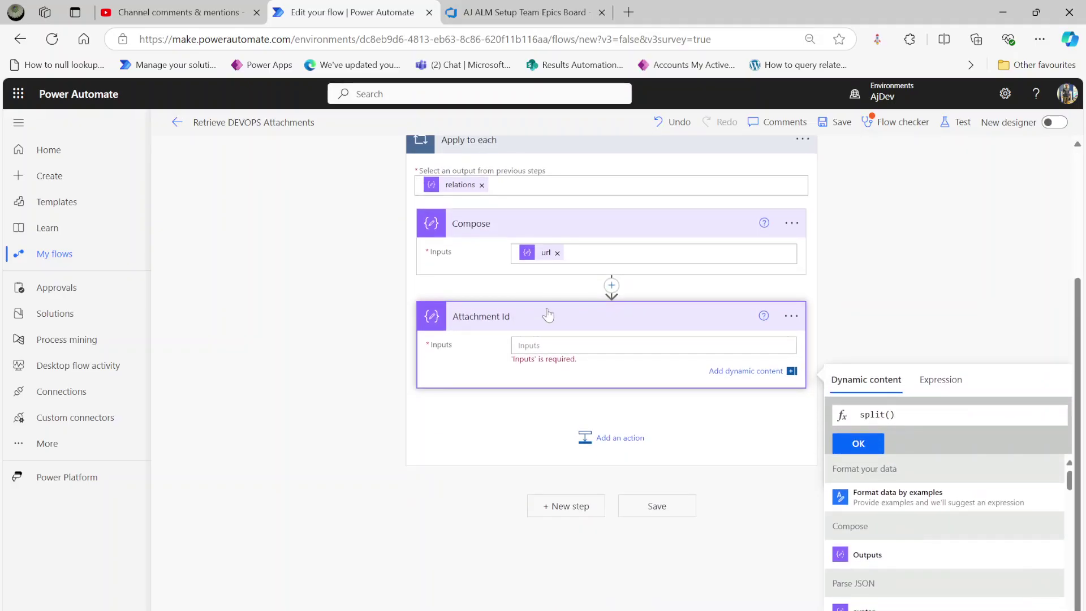
{"action": "left_click", "coordinate": [882, 558]}
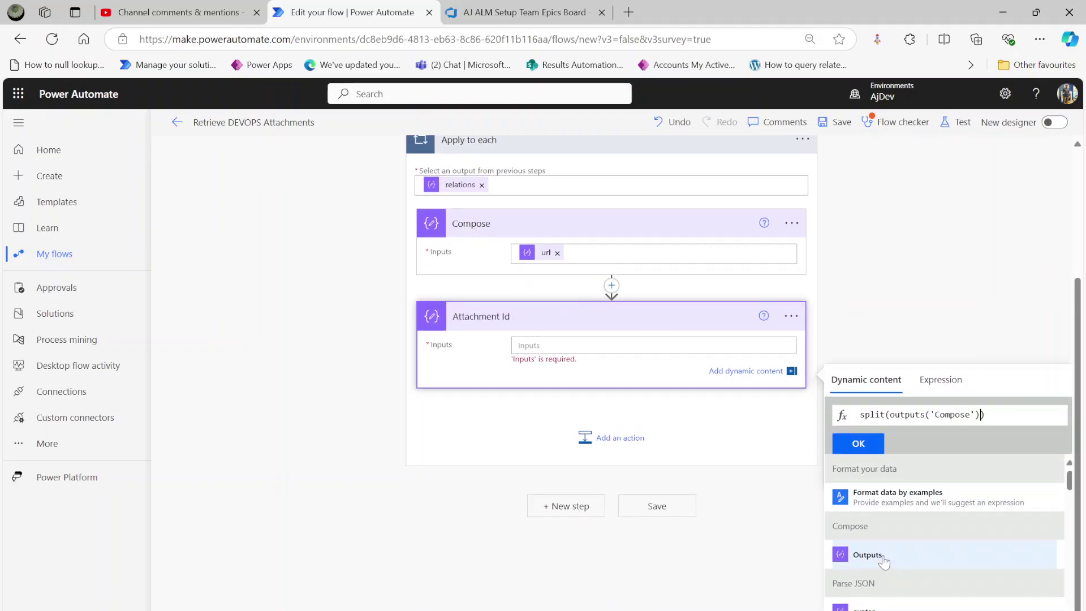
{"action": "type", "text": ",''/"}
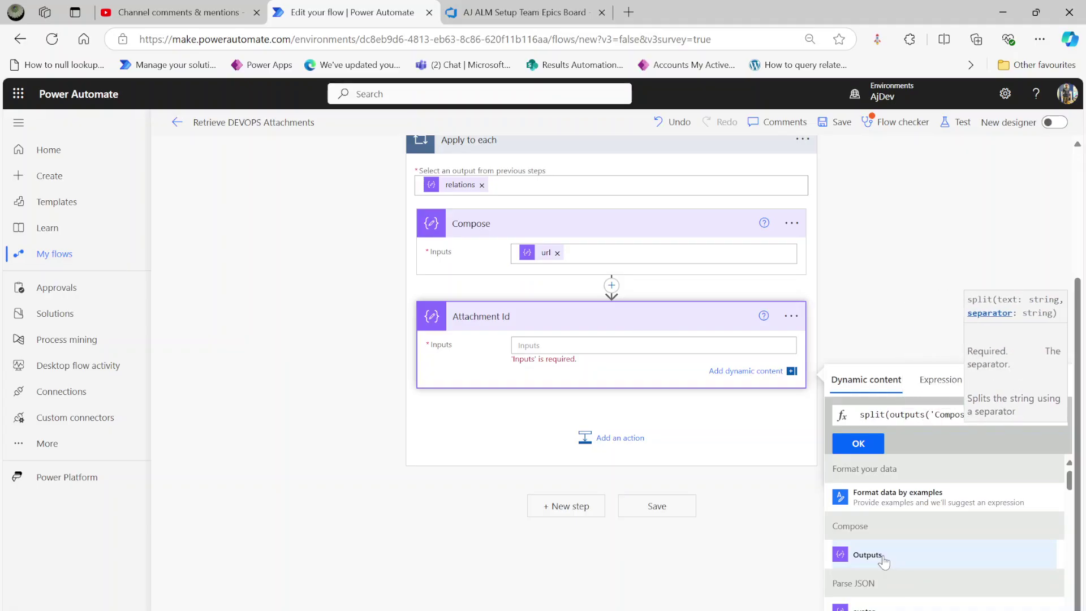
{"action": "left_click", "coordinate": [856, 445]}
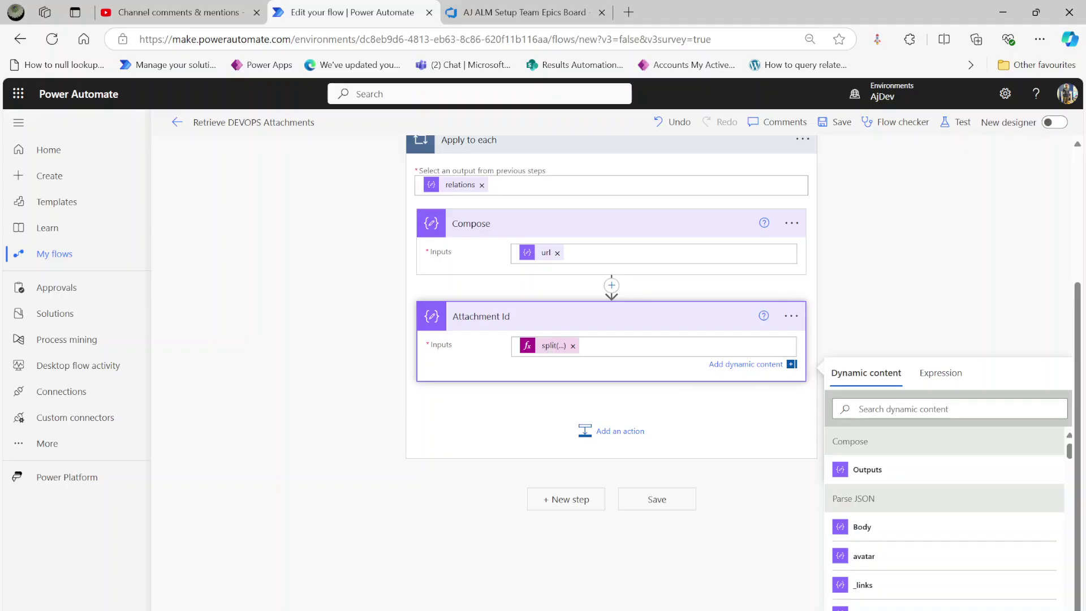
Wrap the Attachment Id expression in last() so it reads last(split(outputs('Compose'),'/')), copy it, and update the input.
{"action": "left_click", "coordinate": [545, 346]}
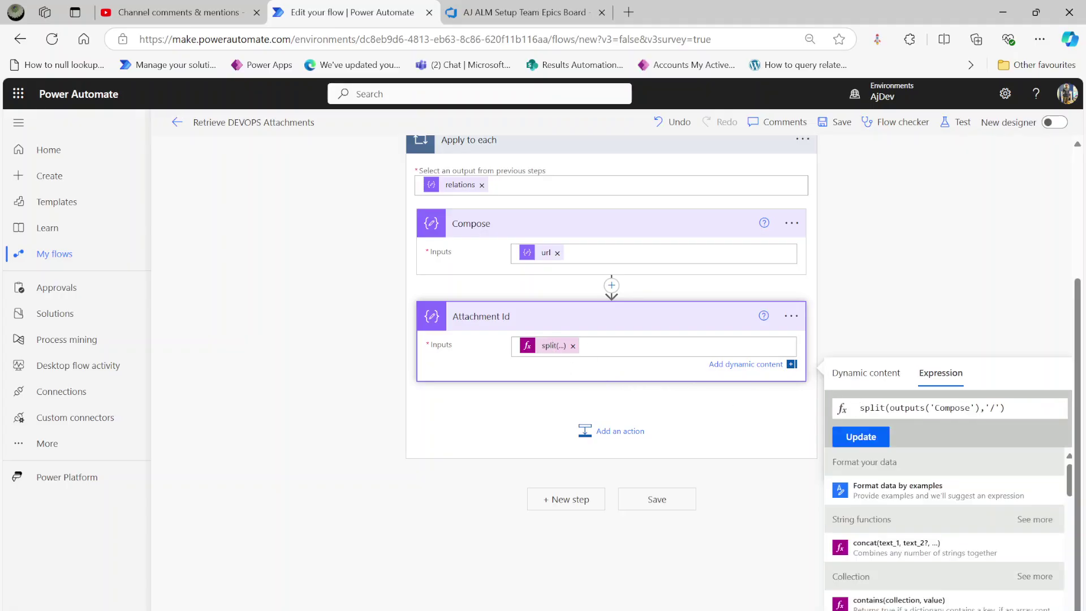
{"action": "type", "text": "last"}
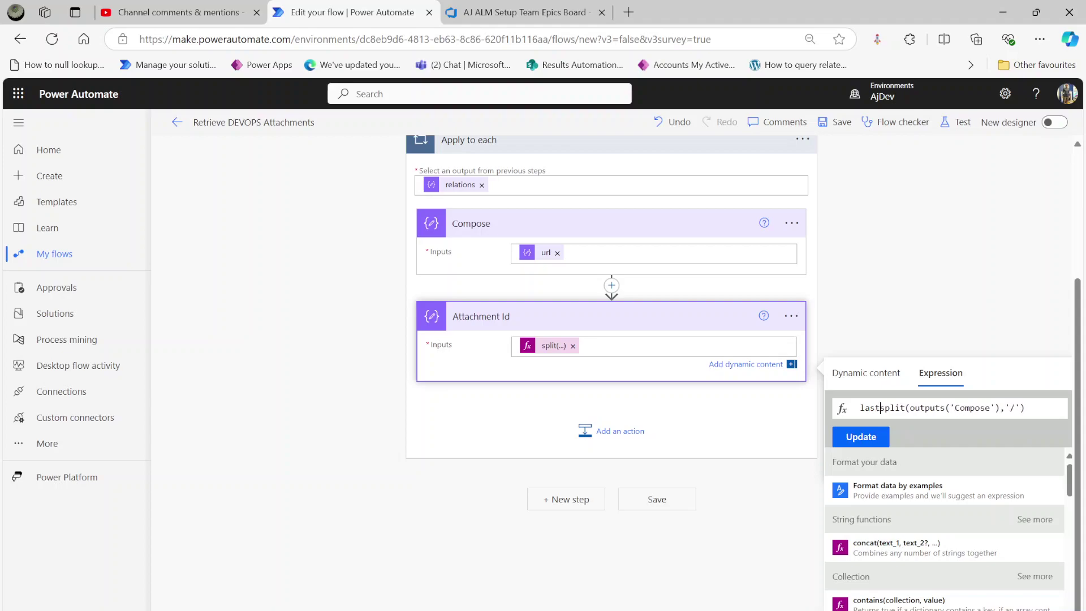
{"action": "type", "text": "("}
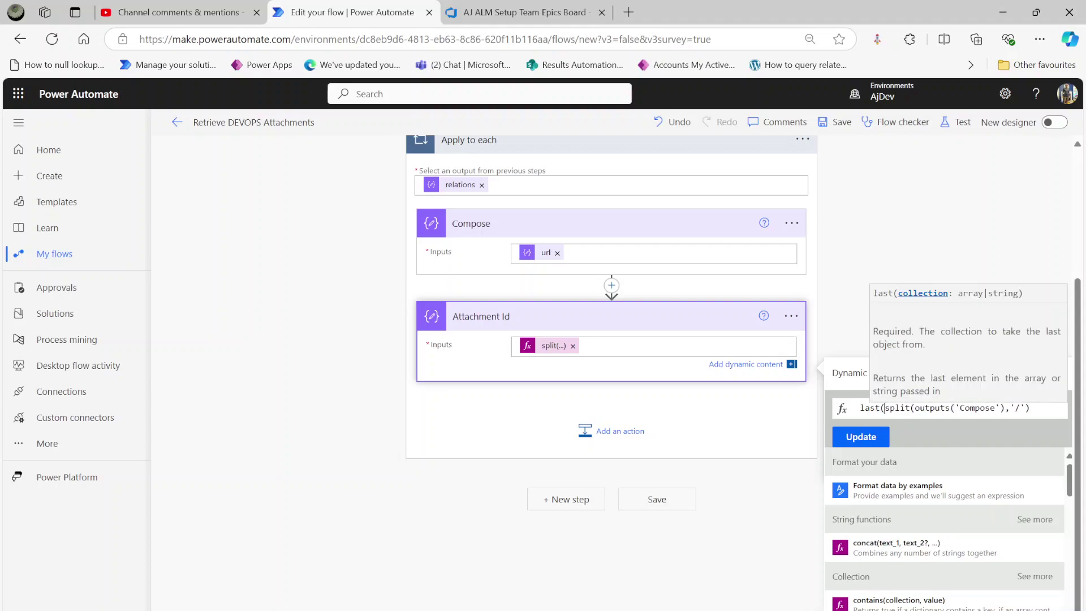
{"action": "left_click", "coordinate": [1020, 408]}
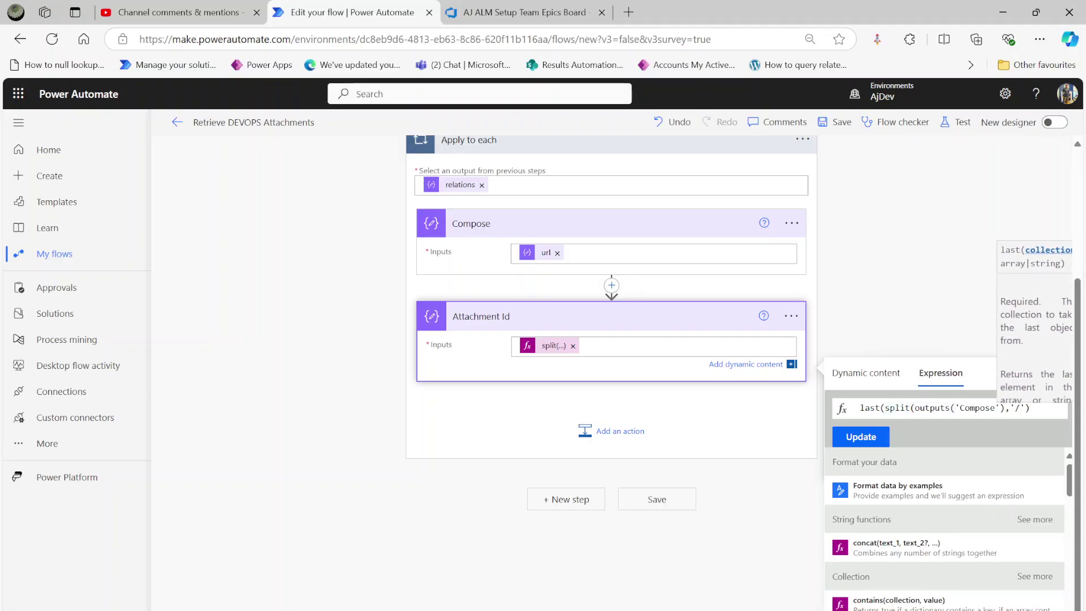
{"action": "type", "text": ")"}
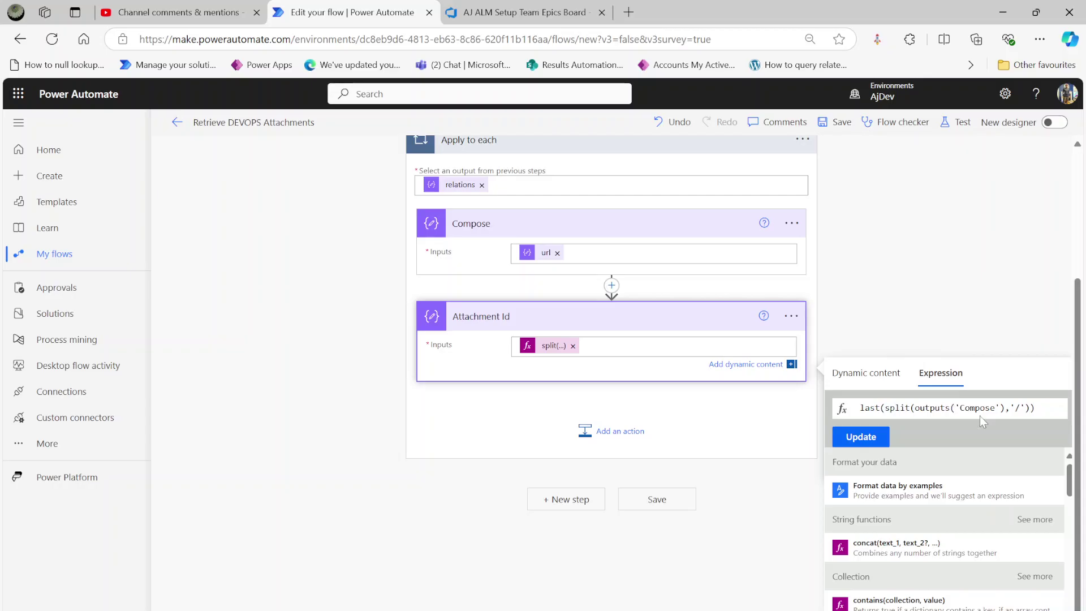
{"action": "key", "text": "ctrl+a"}
{"action": "key", "text": "ctrl+c"}
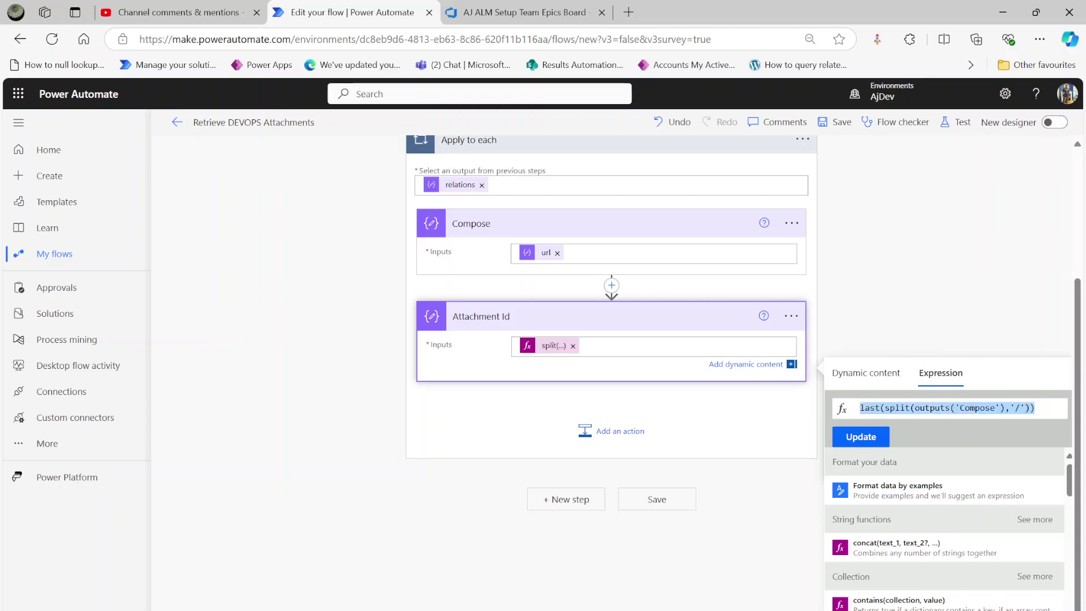
{"action": "left_click", "coordinate": [871, 436]}
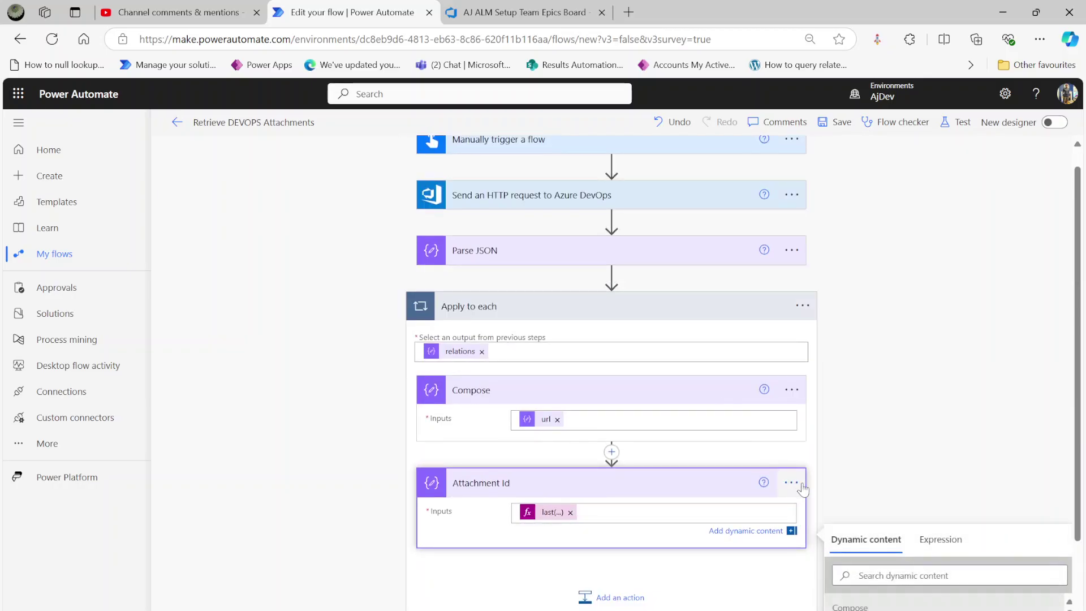
Add a note to the Attachment Id action containing the copied expression last(split(outputs('Compose'),'/')).
{"action": "left_click", "coordinate": [792, 496]}
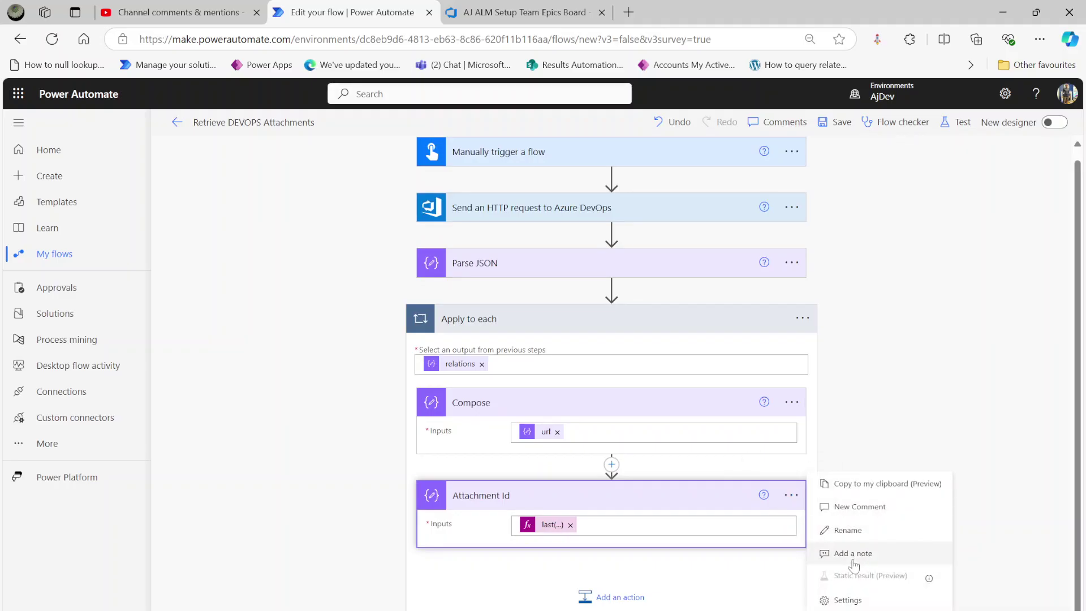
{"action": "left_click", "coordinate": [853, 560]}
{"action": "key", "text": "ctrl+v"}
{"action": "left_click", "coordinate": [920, 453]}
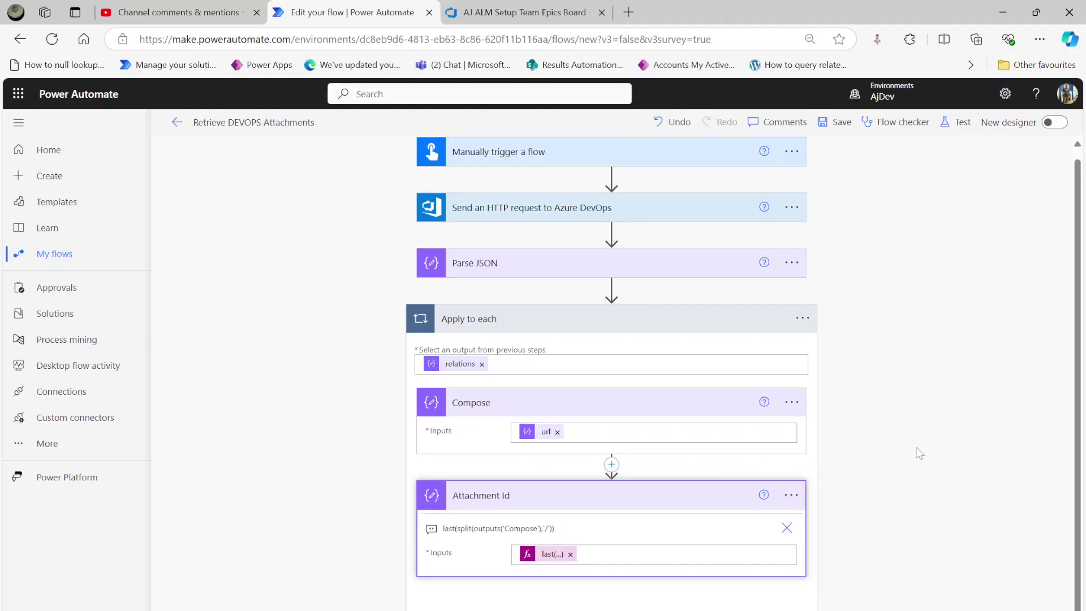
{"action": "scroll", "coordinate": [310, 476], "scroll_direction": "down", "scroll_amount": 1}
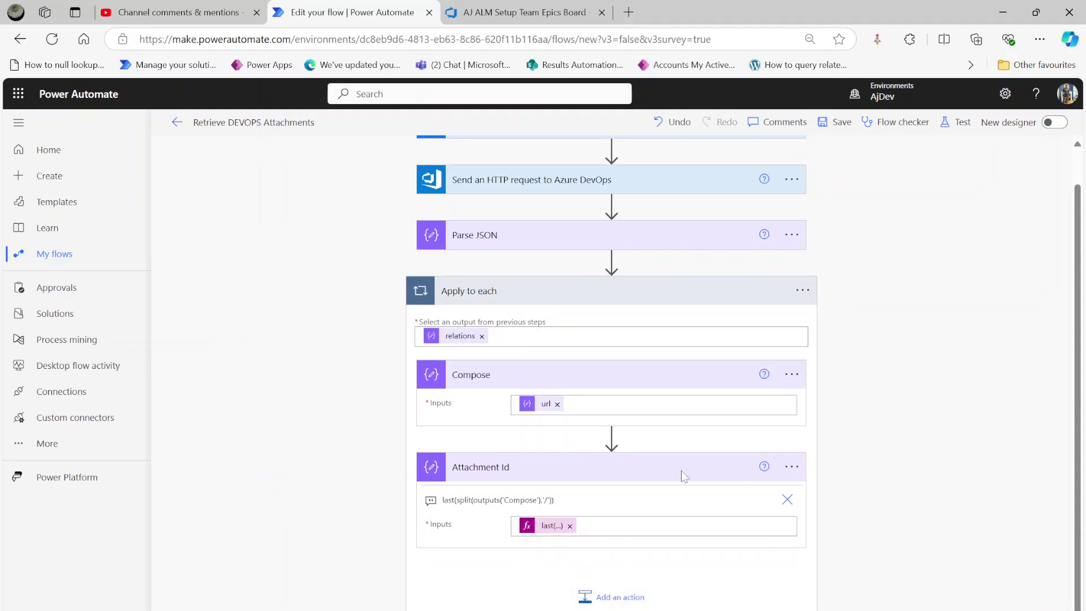
Test the flow and examine the Attachment Id value inside the Apply to each loop of the run.
{"action": "left_click", "coordinate": [957, 122]}
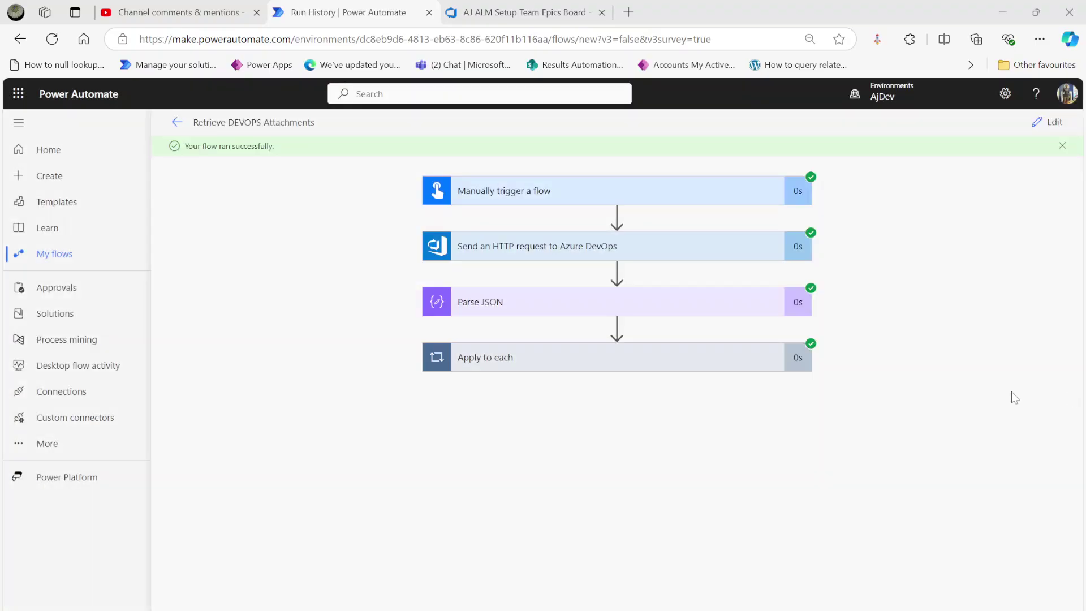
{"action": "left_click", "coordinate": [572, 366]}
{"action": "left_click", "coordinate": [548, 485]}
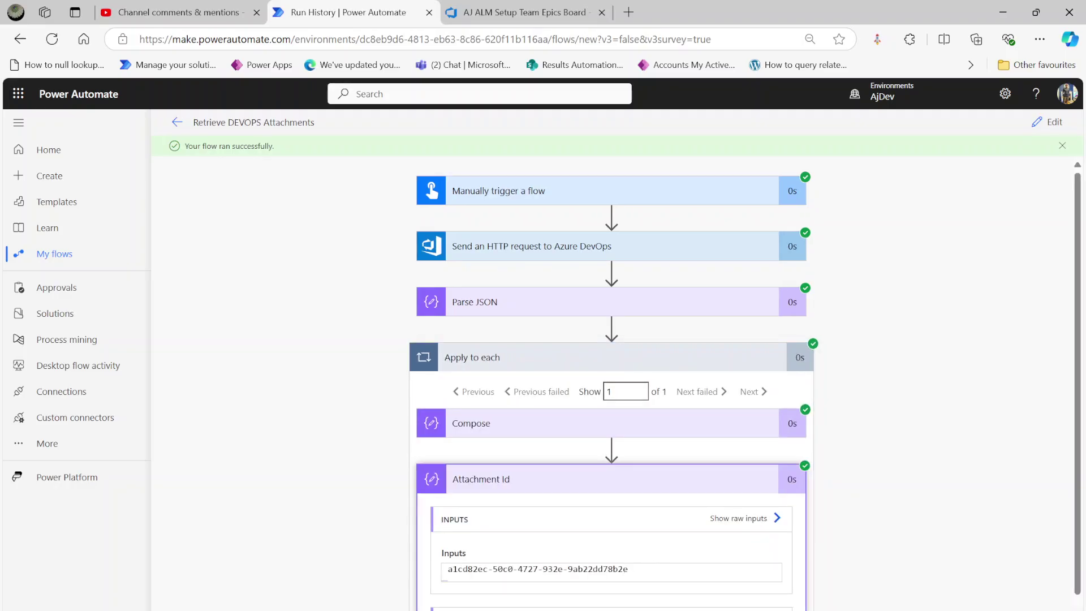
Return to editing the flow and add the Azure DevOps action Send an HTTP request to Azure DevOps after Attachment Id in the loop.
{"action": "left_click", "coordinate": [1047, 122]}
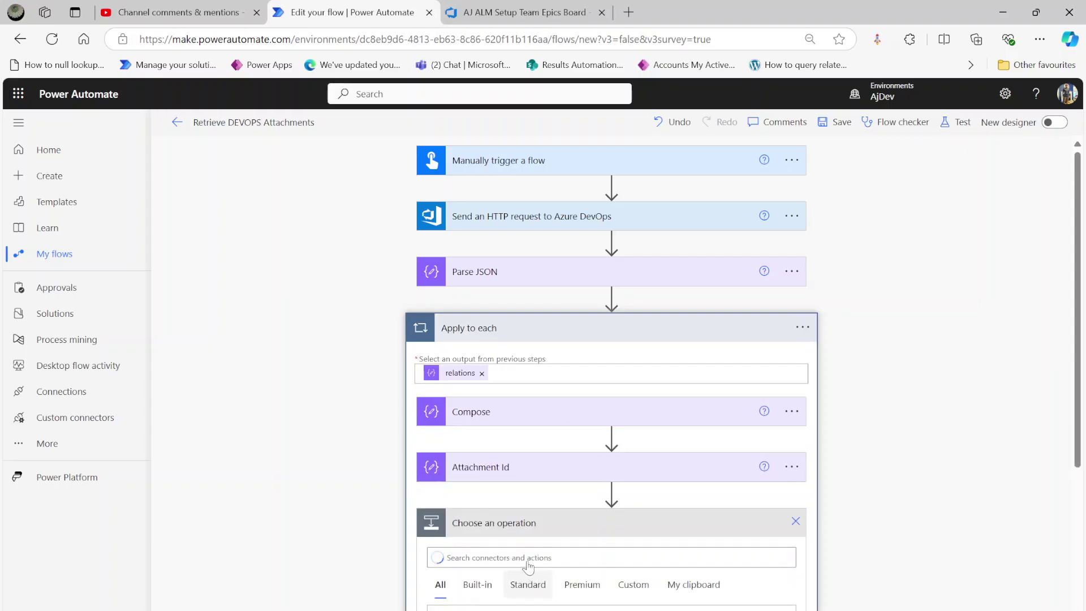
{"action": "type", "text": "c"}
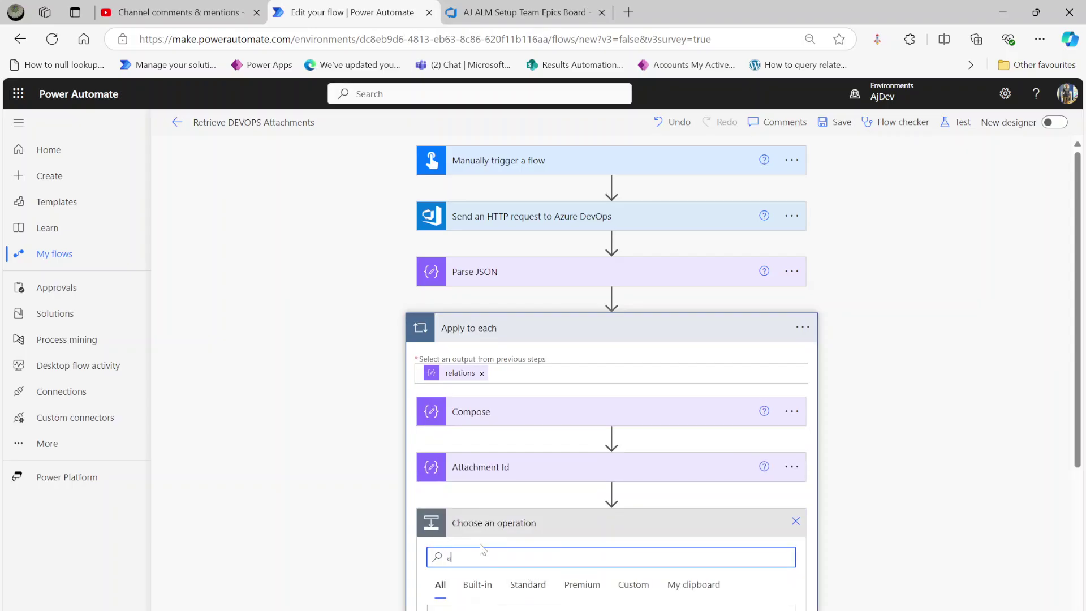
{"action": "key", "text": "BackSpace"}
{"action": "type", "text": "azure dev"}
{"action": "scroll", "coordinate": [583, 511], "scroll_direction": "down", "scroll_amount": 5}
{"action": "left_click", "coordinate": [454, 361]}
{"action": "type", "text": "send htt"}
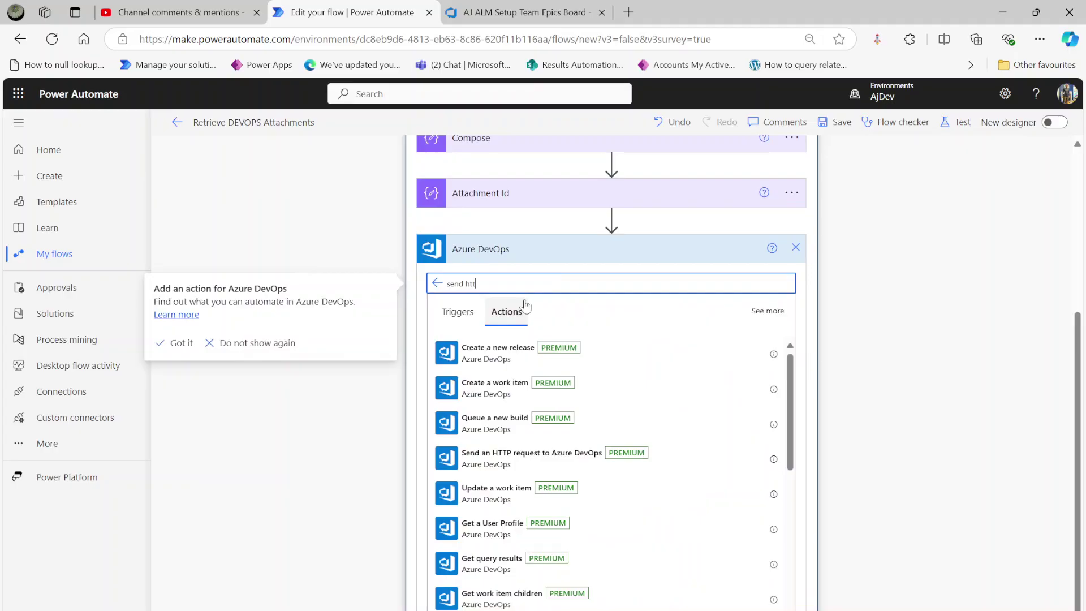
{"action": "left_click", "coordinate": [487, 361]}
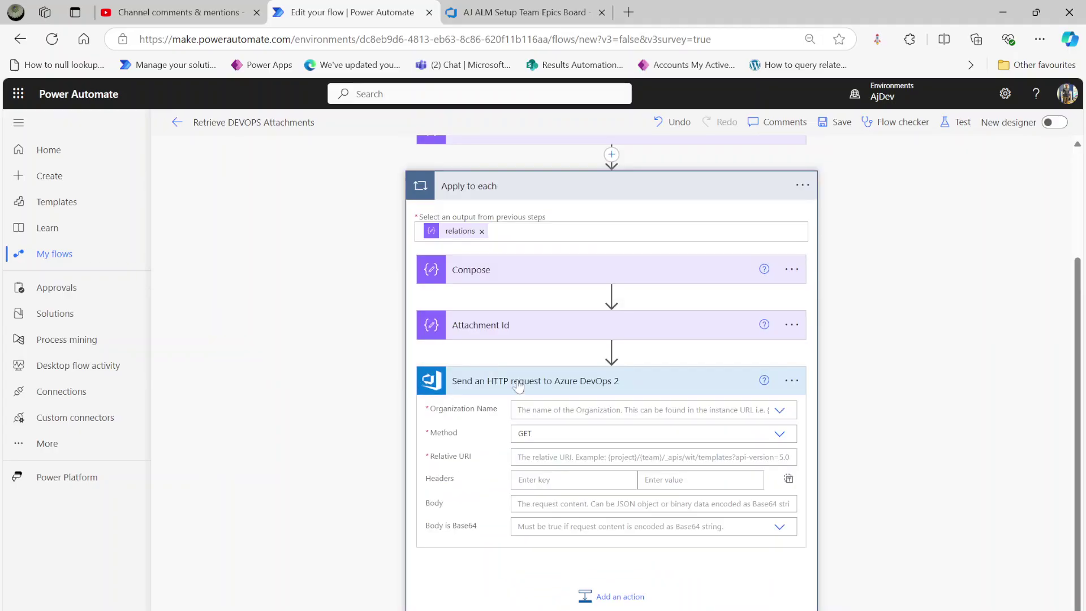
Select the organization for the new HTTP request and set its relative URI to _apis/wit/attachments/, the Attachment Id Outputs, and ?api-version=7.1.
{"action": "left_click", "coordinate": [778, 411]}
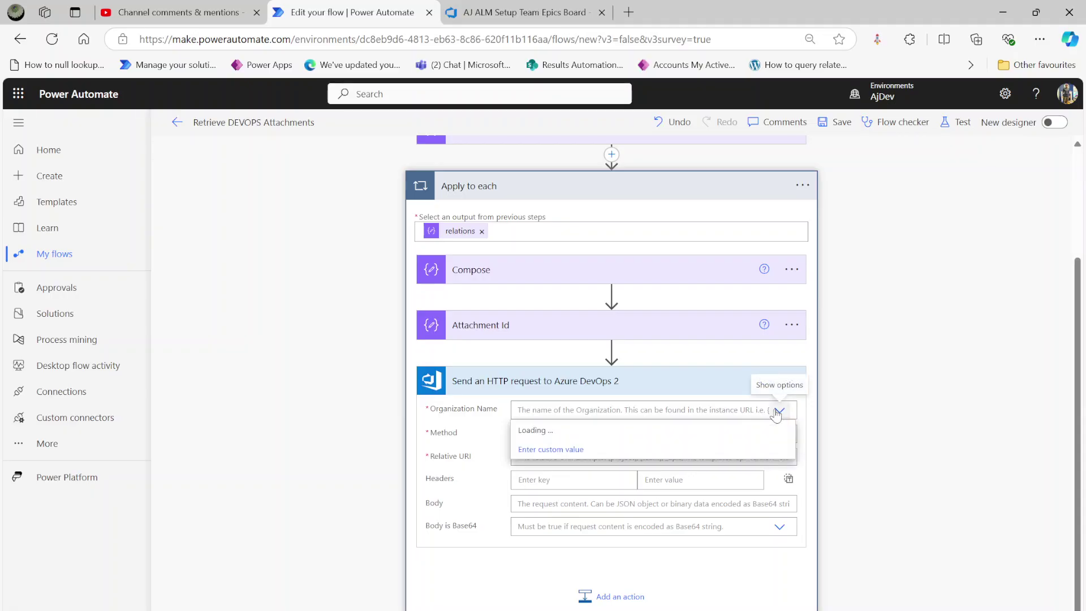
{"action": "left_click", "coordinate": [582, 431]}
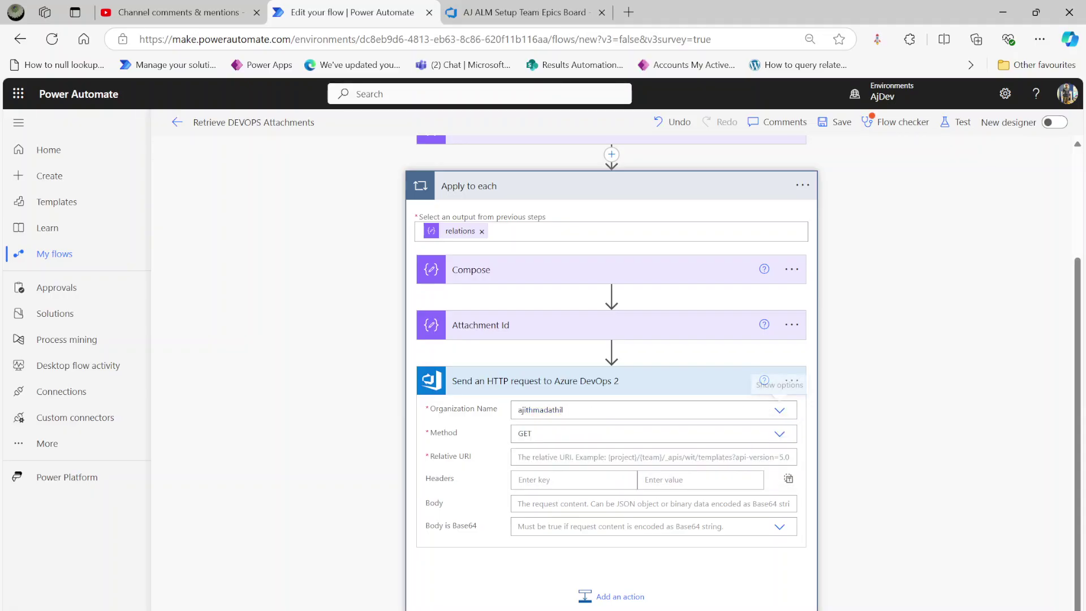
{"action": "left_click", "coordinate": [580, 451]}
{"action": "type", "text": "_apis/wit/attachments/"}
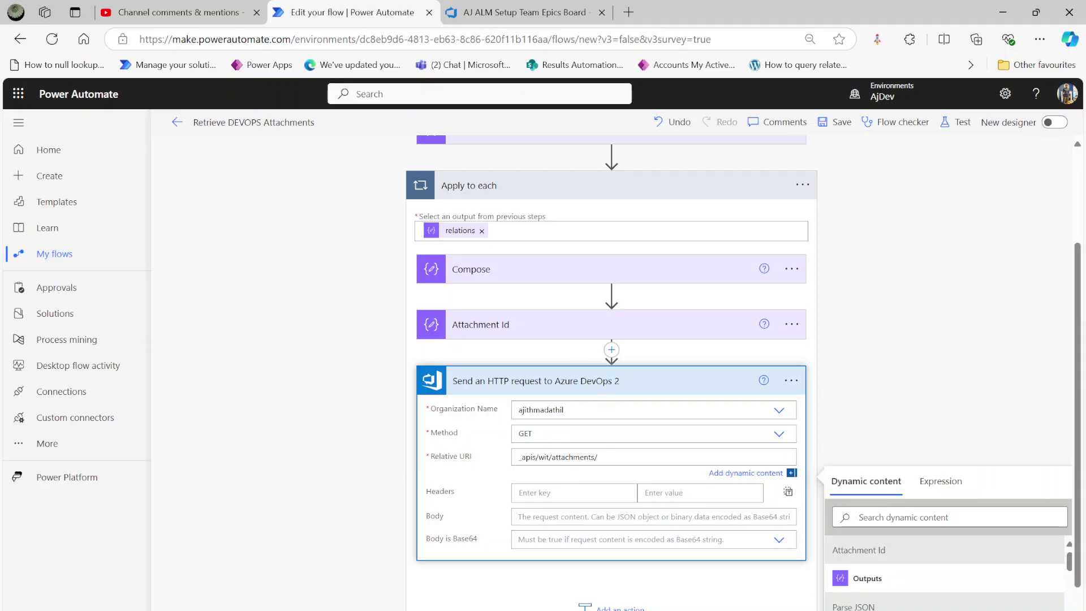
{"action": "left_click", "coordinate": [867, 579]}
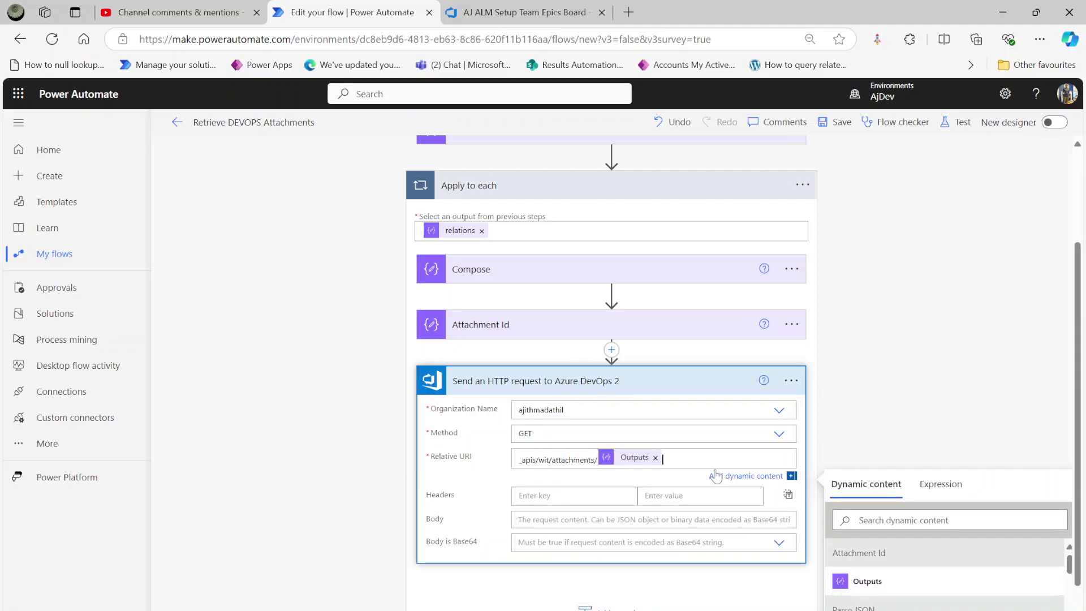
{"action": "type", "text": "/Outputs?api"}
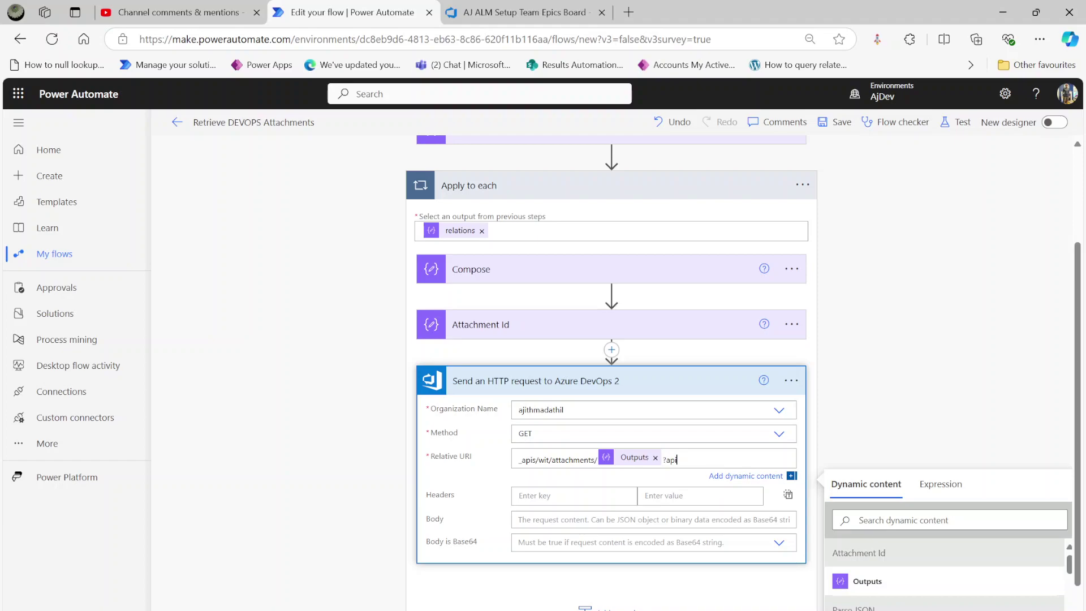
{"action": "type", "text": "-version=7.1"}
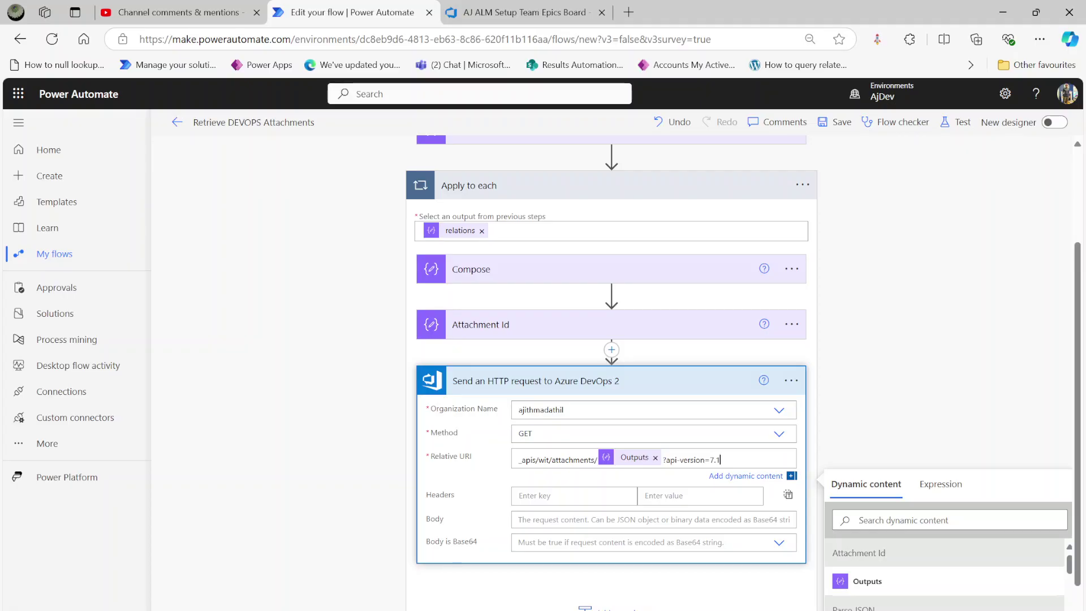
Add a Compose action named Attachment Details after Send an HTTP request to Azure DevOps 2, with that request's body as its input.
{"action": "left_click", "coordinate": [611, 607]}
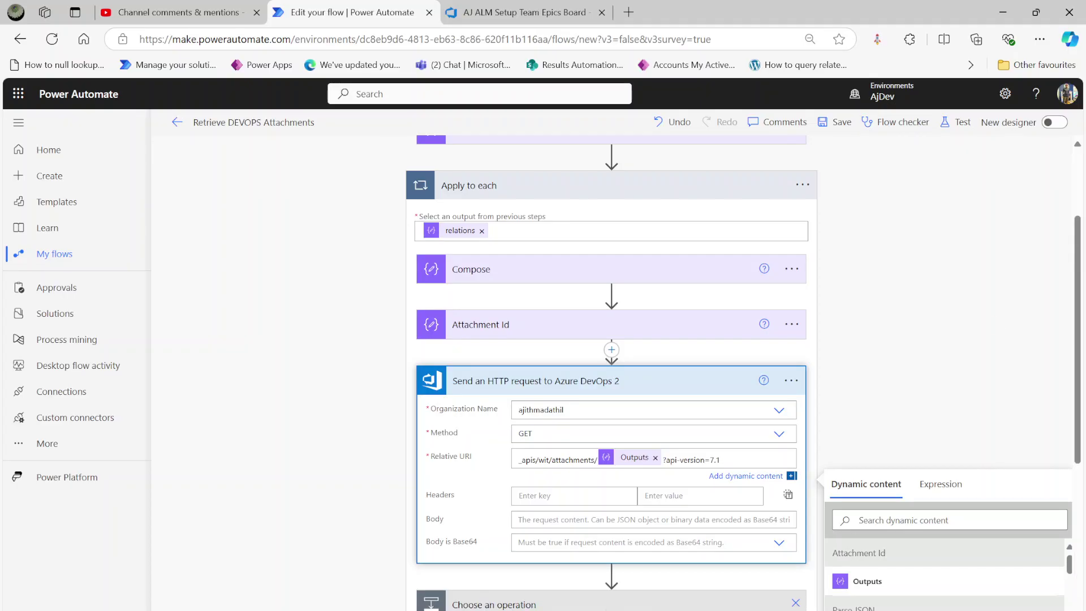
{"action": "type", "text": "compose"}
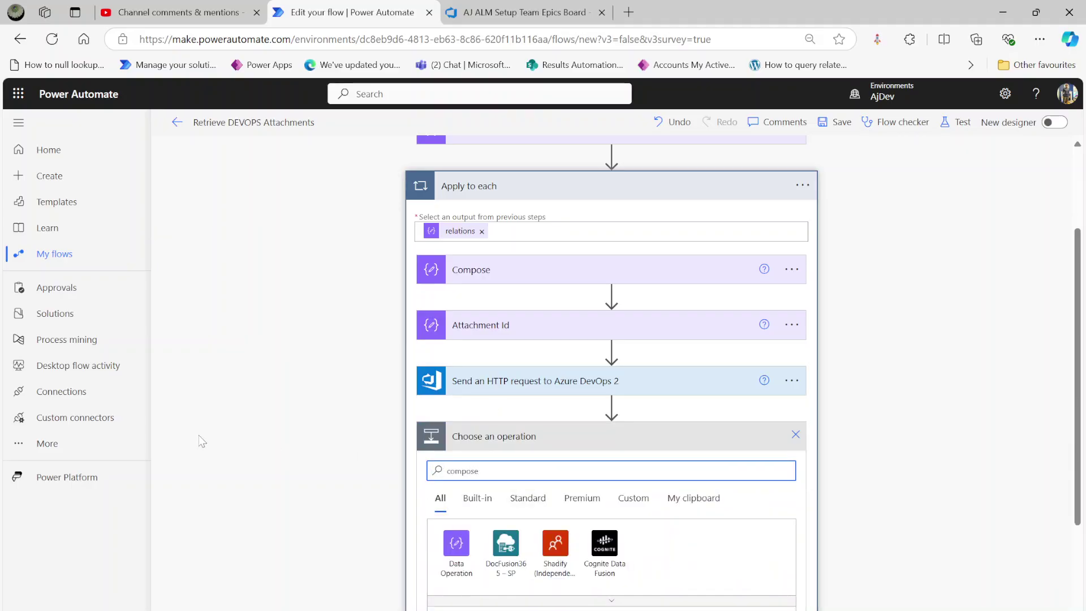
{"action": "scroll", "coordinate": [197, 442], "scroll_direction": "down", "scroll_amount": 3}
{"action": "left_click", "coordinate": [474, 488]}
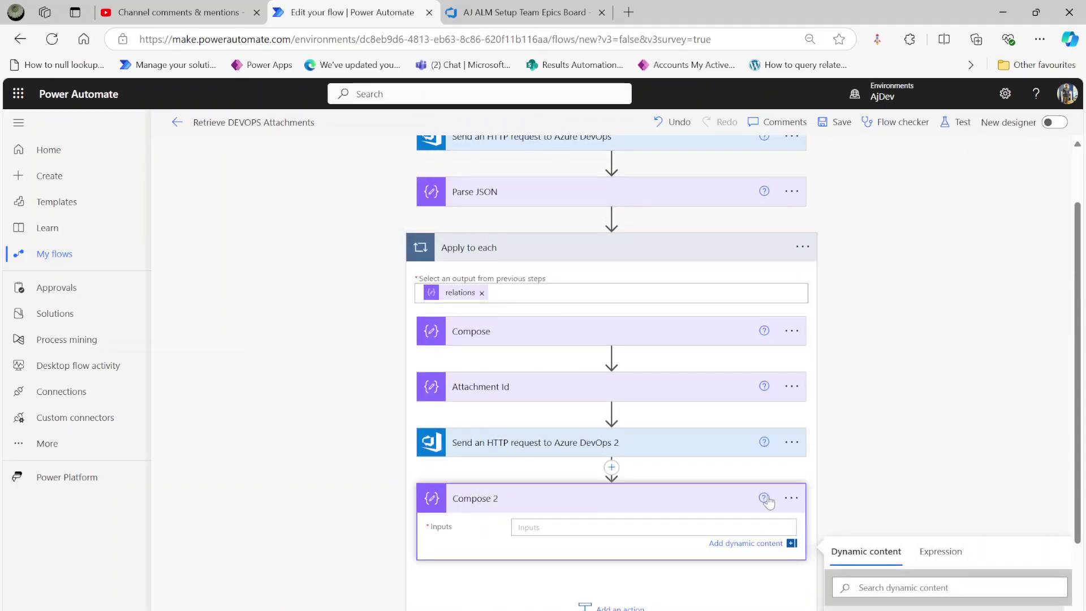
{"action": "left_click", "coordinate": [791, 498]}
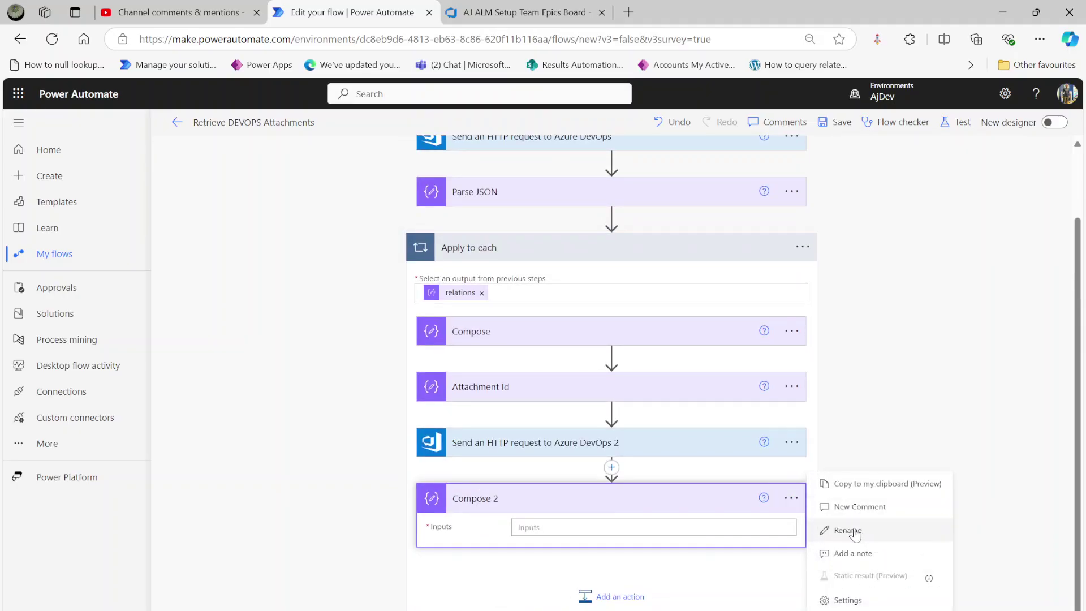
{"action": "left_click", "coordinate": [848, 530]}
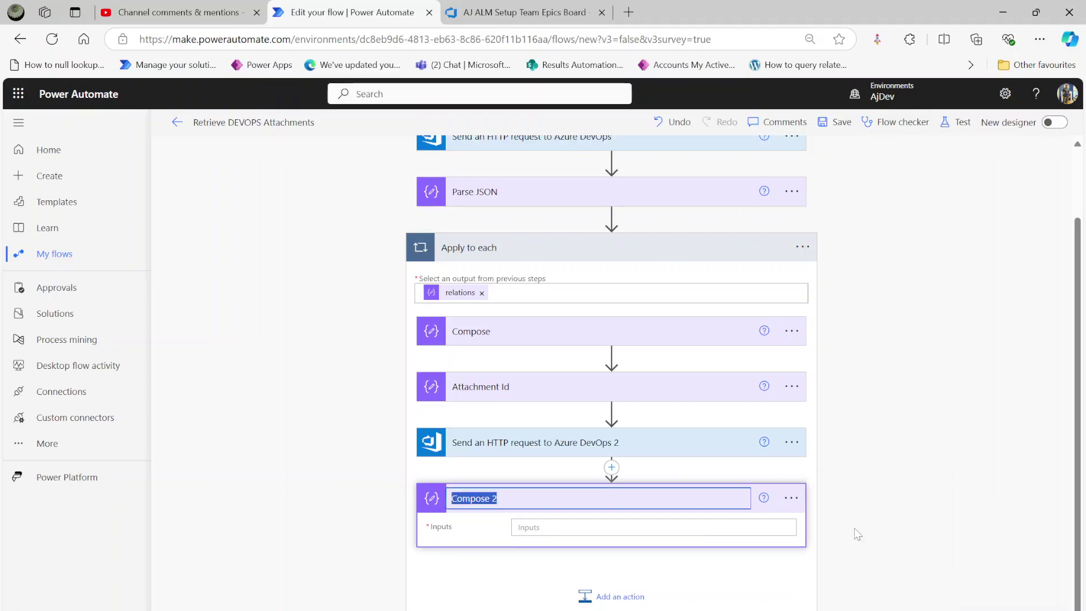
{"action": "type", "text": "Attachment Details"}
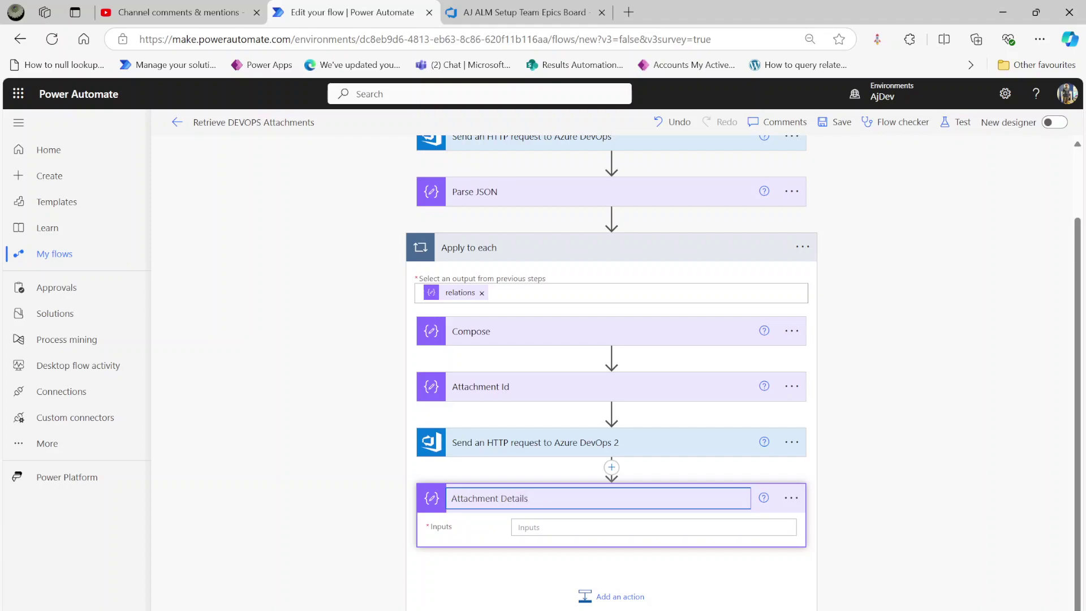
{"action": "key", "text": "Tab"}
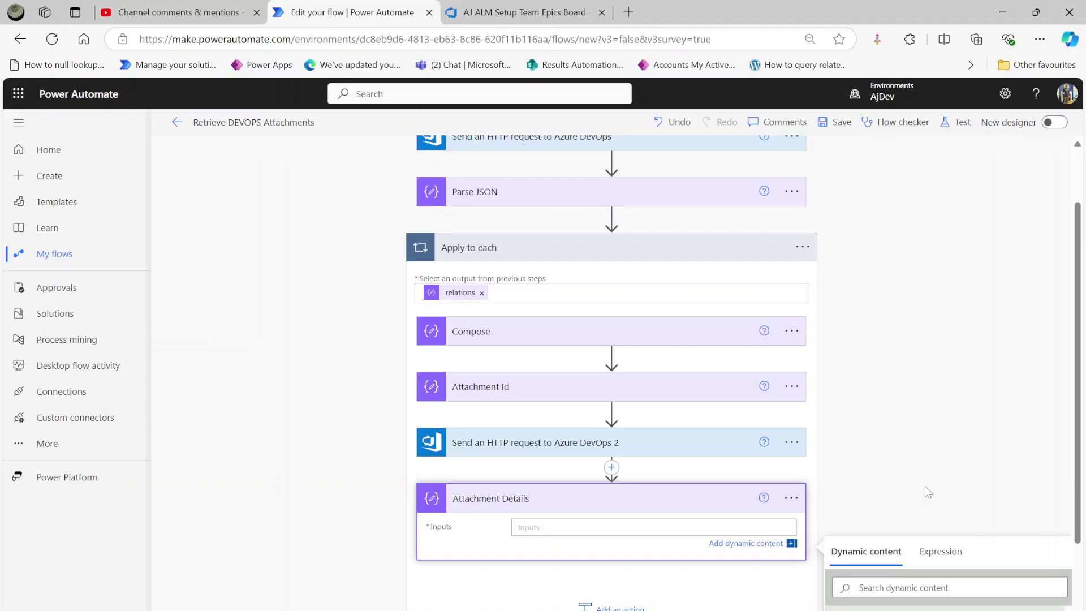
{"action": "key", "text": "ctrl+v"}
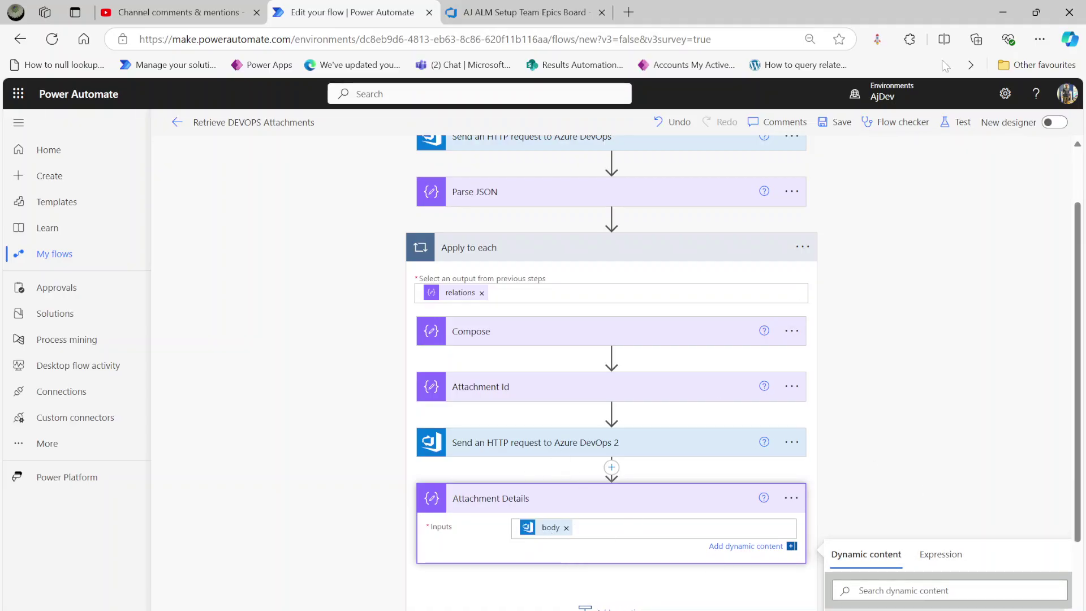
Test the flow and examine the $content-type and $content values in the Attachment Details inputs of the run.
{"action": "left_click", "coordinate": [959, 122]}
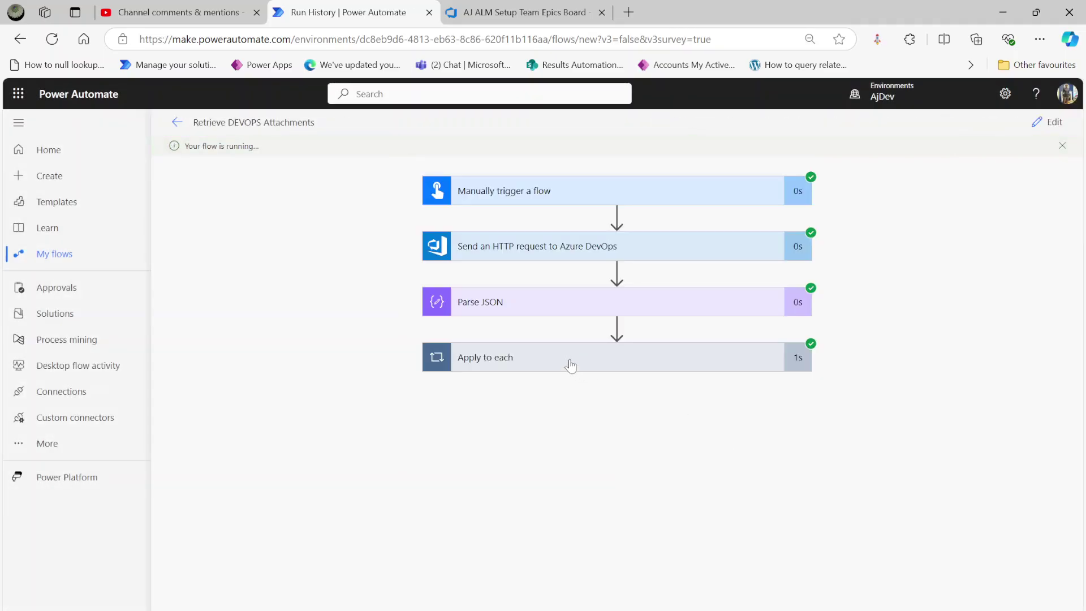
{"action": "left_click", "coordinate": [570, 362]}
{"action": "left_click", "coordinate": [526, 590]}
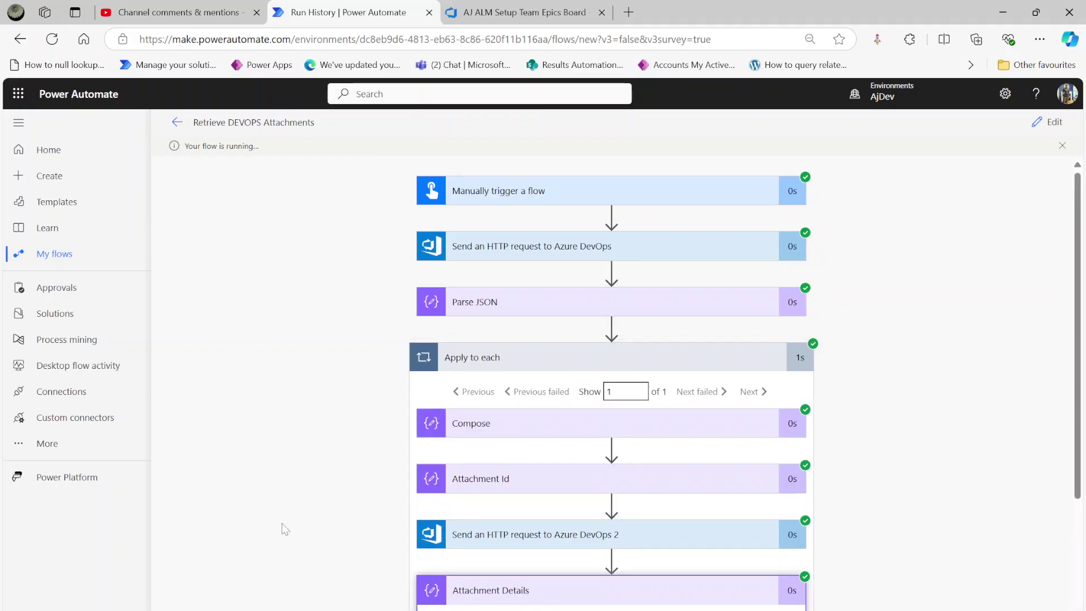
{"action": "scroll", "coordinate": [272, 526], "scroll_direction": "down", "scroll_amount": 3}
{"action": "left_click_drag", "start_coordinate": [461, 509], "coordinate": [664, 509]}
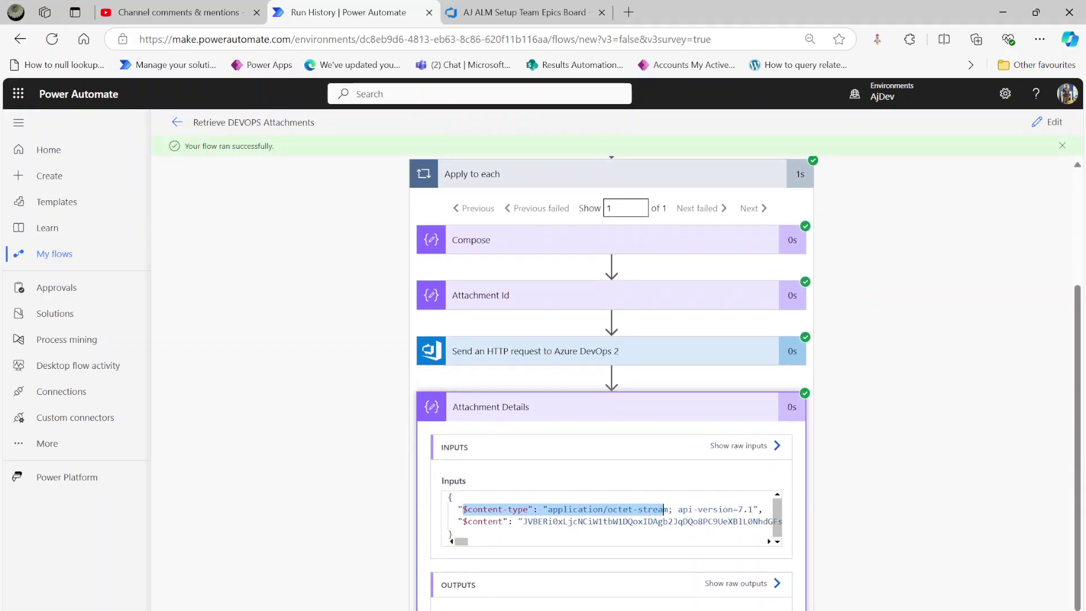
{"action": "left_click_drag", "start_coordinate": [462, 521], "coordinate": [594, 521]}
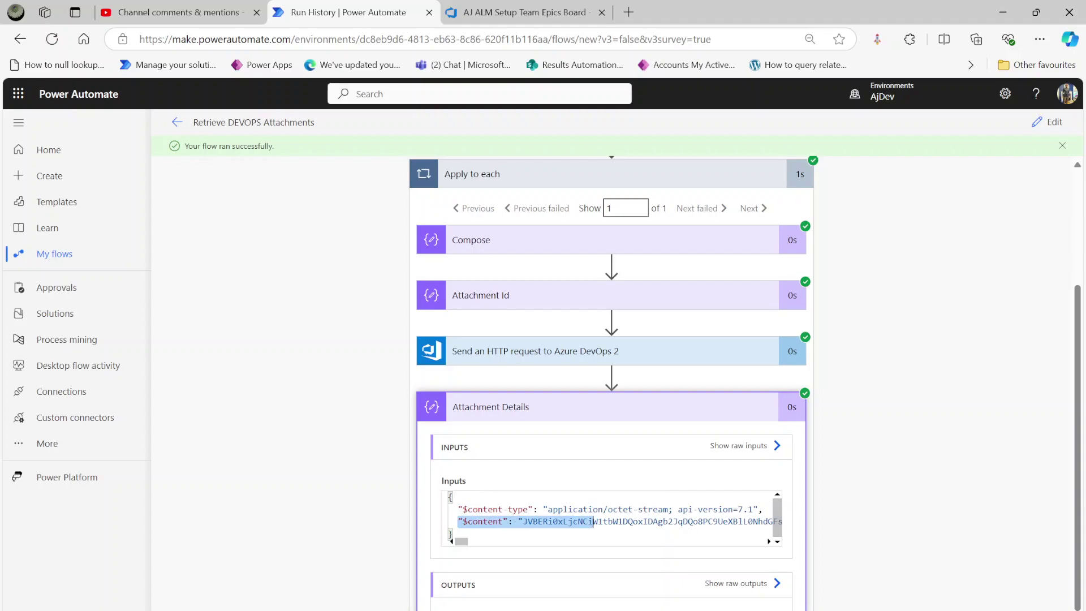
{"action": "left_click", "coordinate": [614, 521]}
{"action": "left_click_drag", "start_coordinate": [459, 521], "coordinate": [763, 521]}
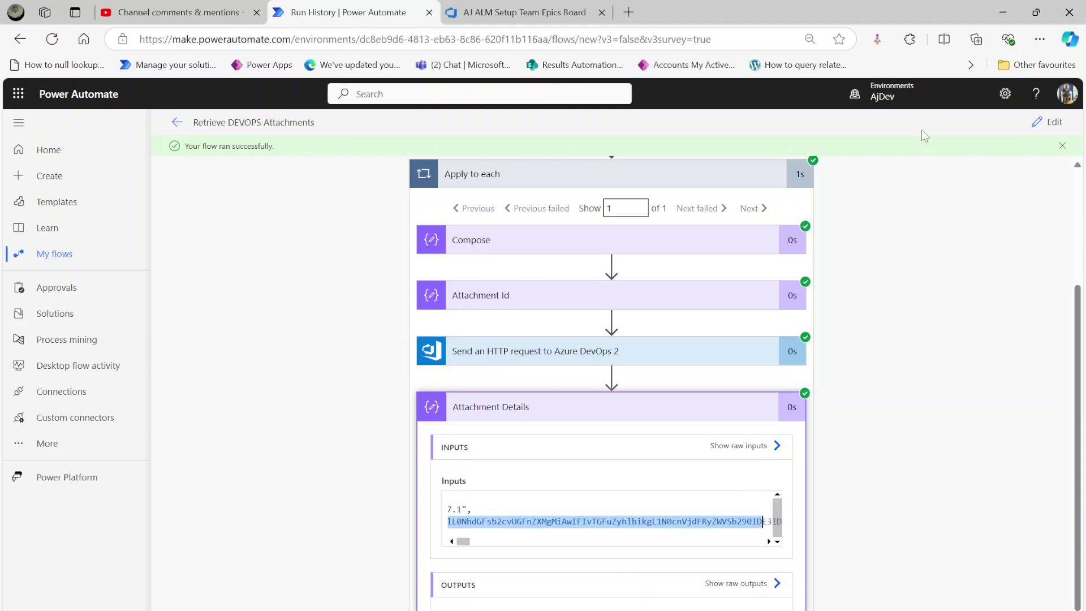
Return to editing the flow, add a Compose action after Attachment Details in the loop, and rename it as Attachment Content.
{"action": "left_click", "coordinate": [1047, 124]}
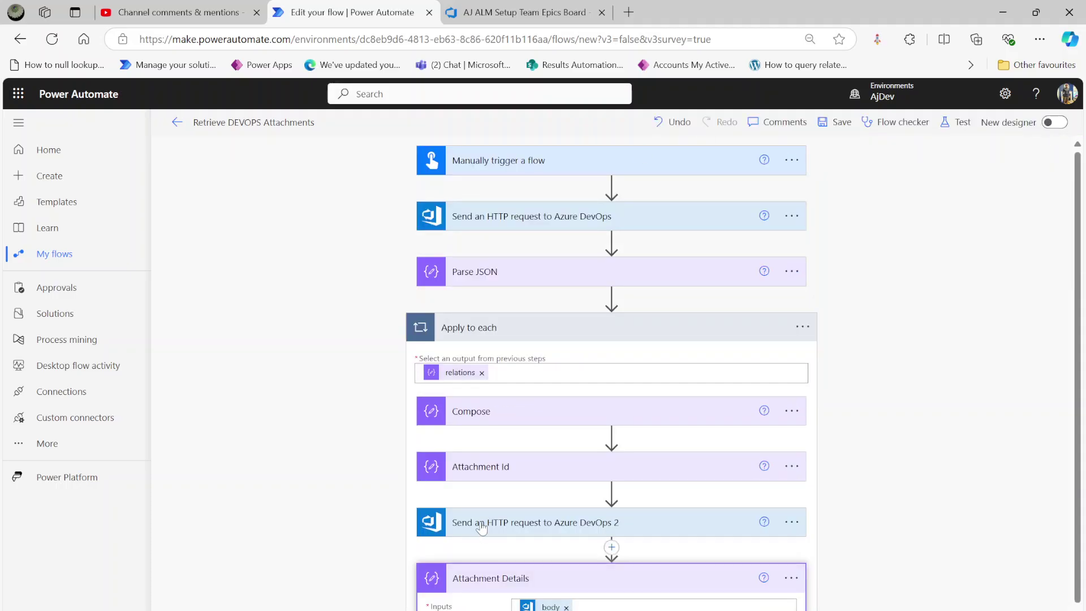
{"action": "scroll", "coordinate": [356, 486], "scroll_direction": "down", "scroll_amount": 2}
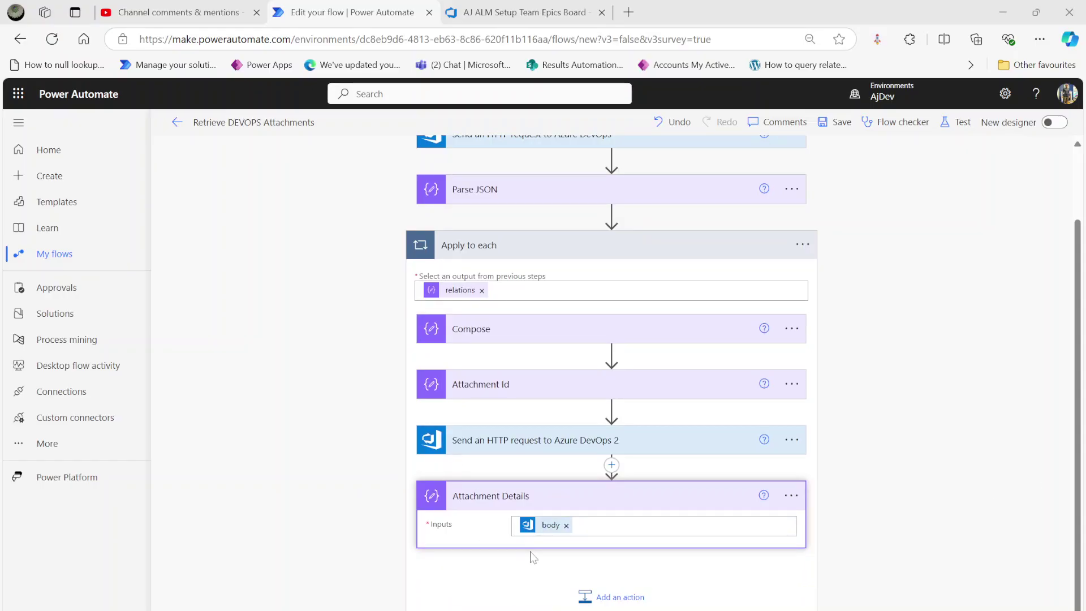
{"action": "left_click", "coordinate": [616, 598]}
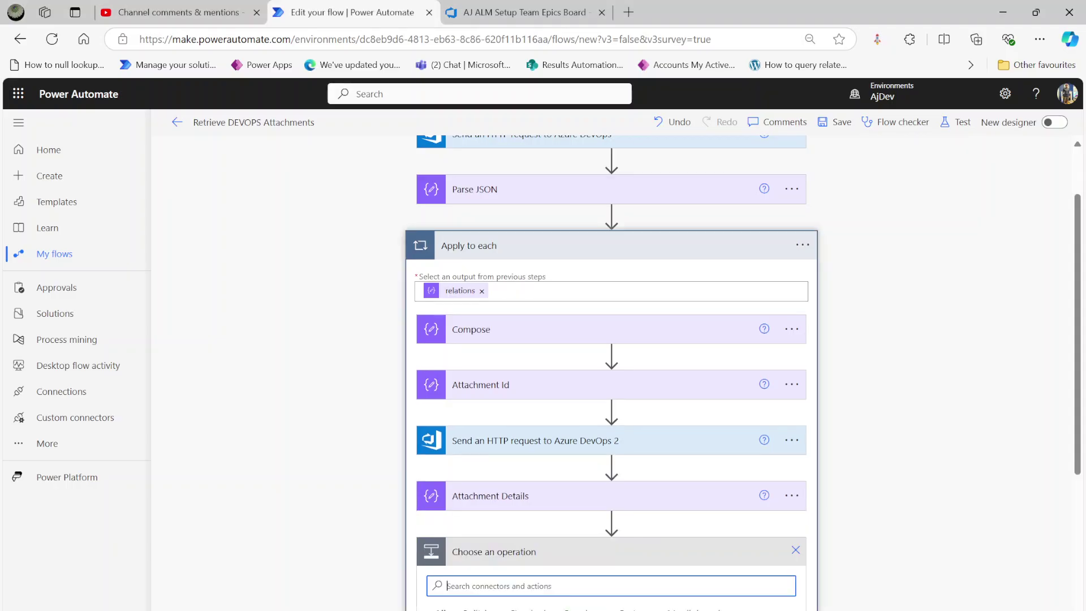
{"action": "type", "text": "compose"}
{"action": "scroll", "coordinate": [326, 436], "scroll_direction": "down", "scroll_amount": 3}
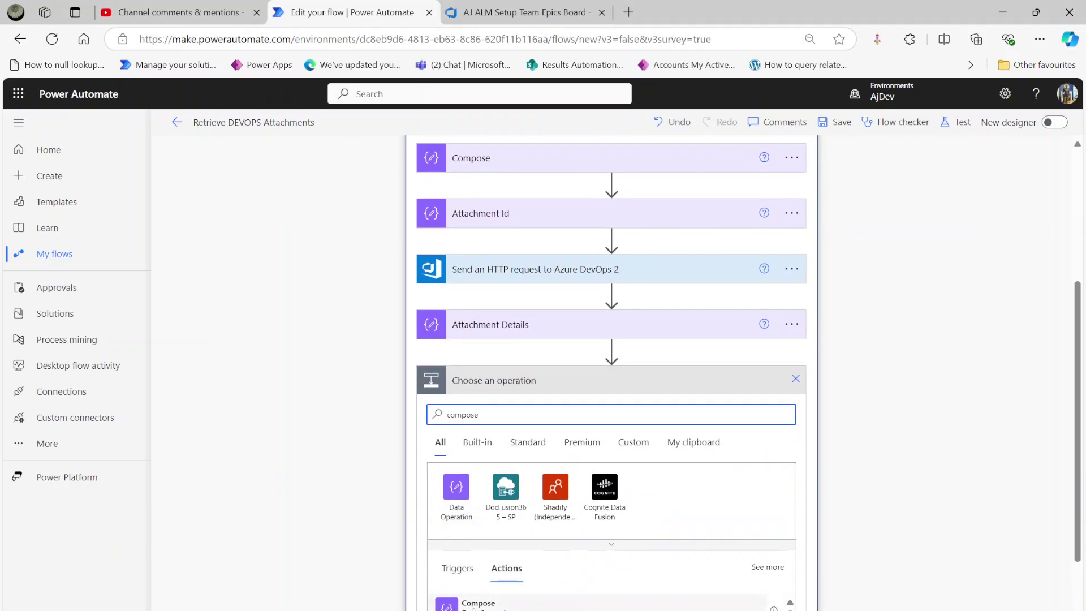
{"action": "left_click", "coordinate": [469, 608]}
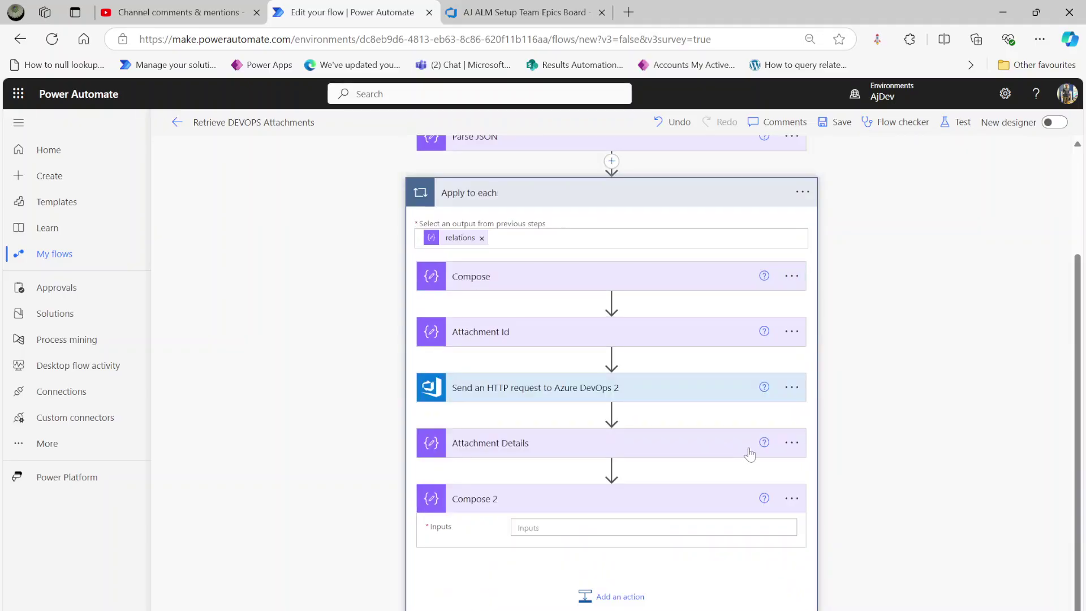
{"action": "left_click", "coordinate": [791, 498]}
{"action": "left_click", "coordinate": [856, 538]}
{"action": "type", "text": "Attachmen"}
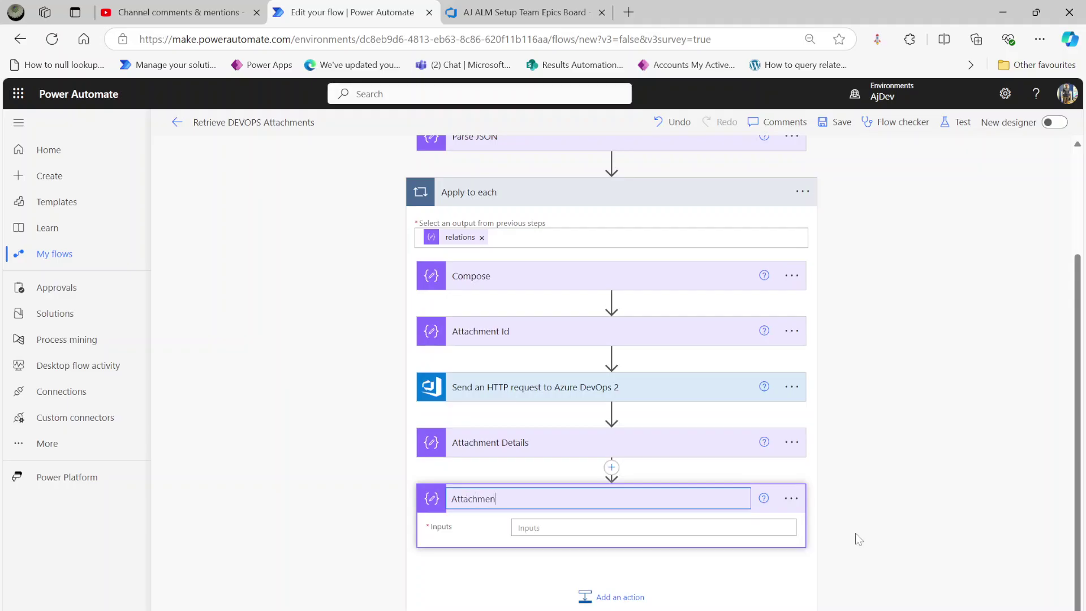
{"action": "type", "text": "t Content"}
{"action": "left_click", "coordinate": [560, 527]}
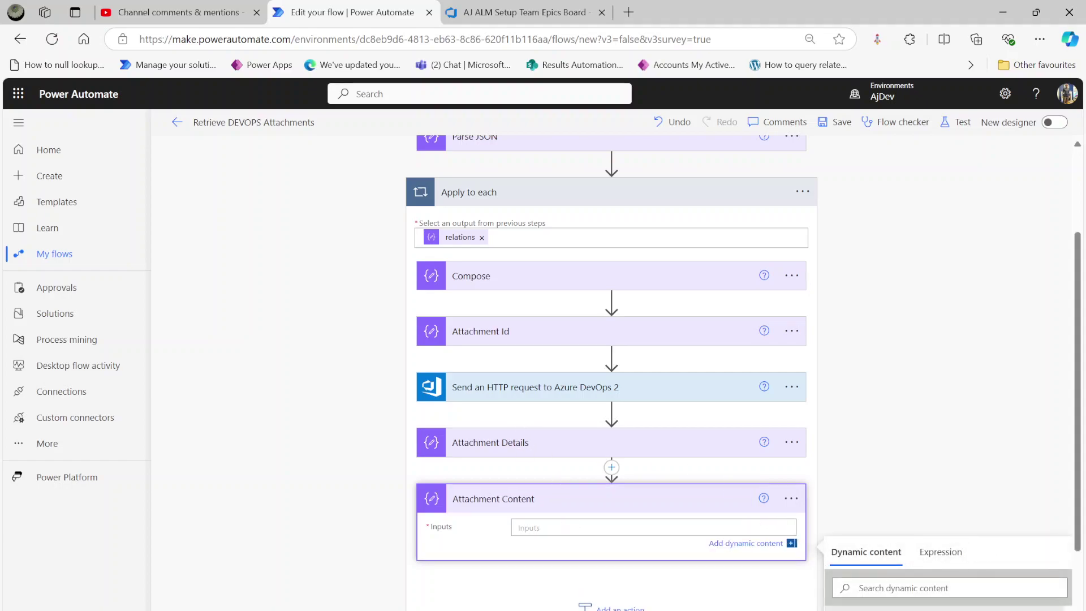
Insert the Attachment Details Outputs in the Attachment Content inputs and cut it out for reuse in an expression.
{"action": "left_click", "coordinate": [905, 608]}
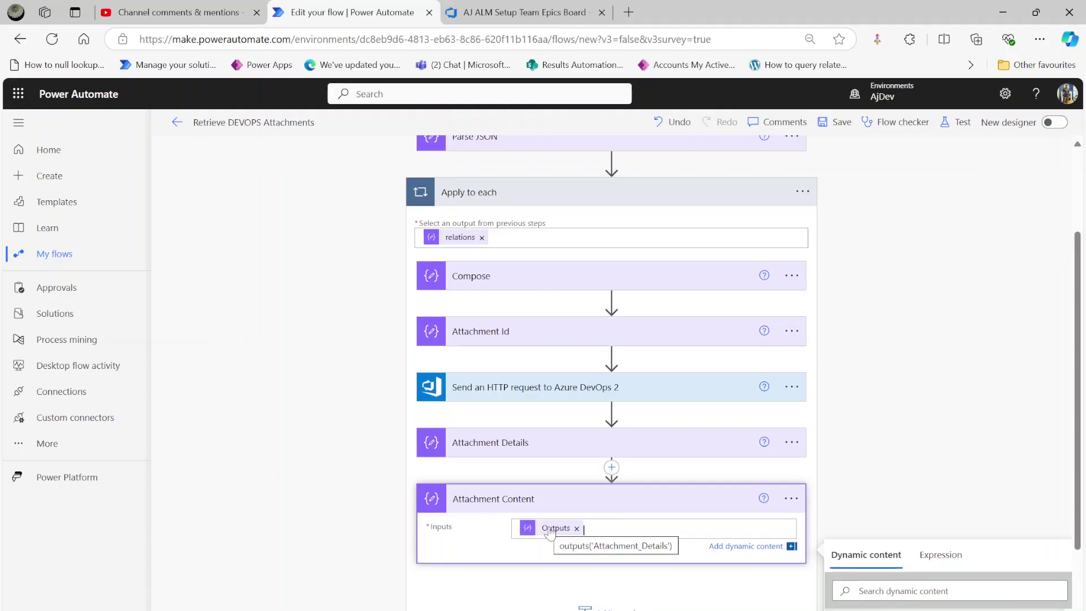
{"action": "key", "text": "BackSpace"}
{"action": "key", "text": "BackSpace"}
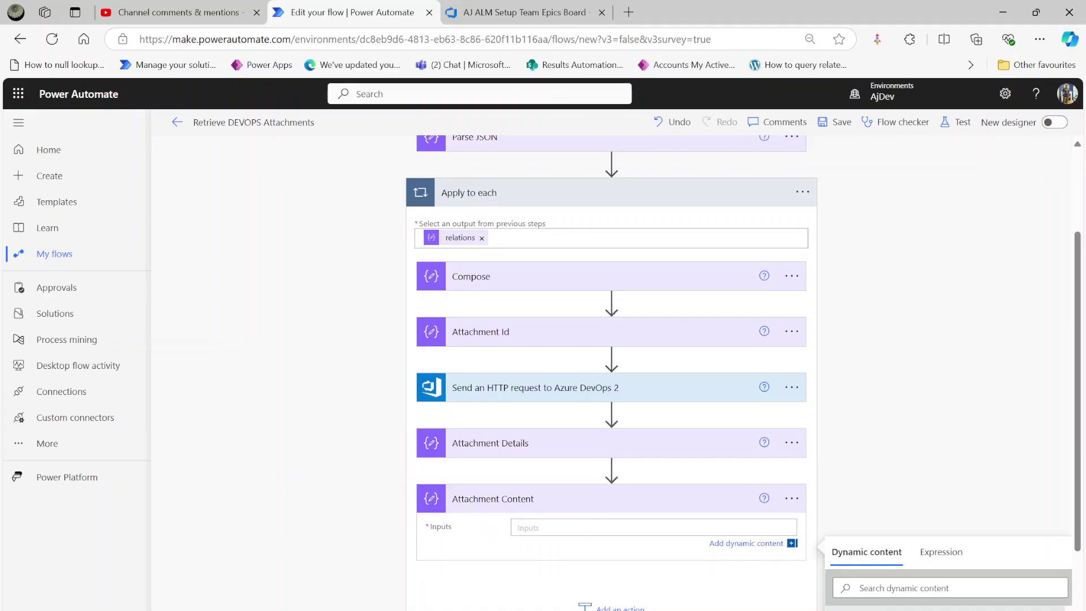
{"action": "key", "text": "ctrl+z"}
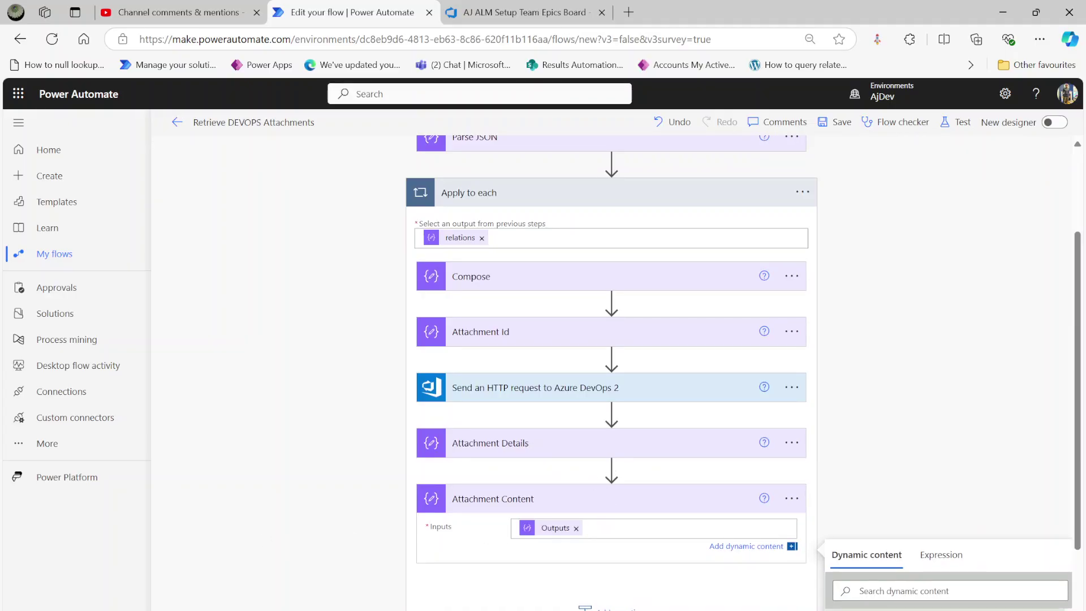
{"action": "key", "text": "BackSpace"}
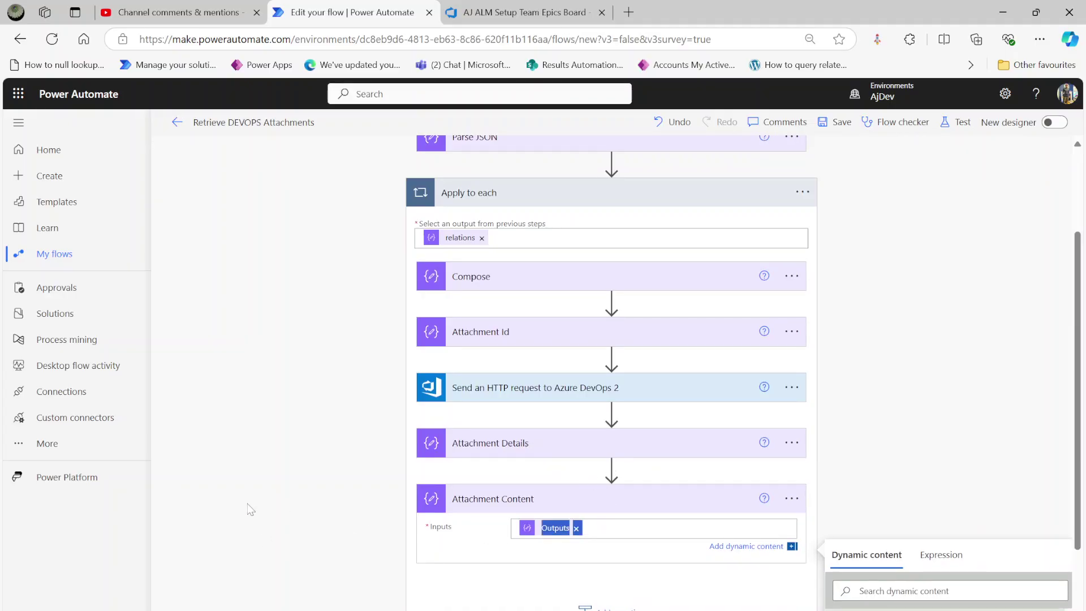
{"action": "left_click", "coordinate": [576, 528]}
Set the Attachment Content inputs to the expression outputs('Attachment_Details')?['$content'].
{"action": "left_click", "coordinate": [941, 552]}
{"action": "type", "text": "@{outputs('Attachment_Details')}"}
{"action": "key", "text": "BackSpace"}
{"action": "key", "text": "BackSpace"}
{"action": "key", "text": "Right"}
{"action": "key", "text": "Right"}
{"action": "key", "text": "Right"}
{"action": "key", "text": "Right"}
{"action": "key", "text": "Right"}
{"action": "key", "text": "Right"}
{"action": "key", "text": "Right"}
{"action": "key", "text": "Right"}
{"action": "key", "text": "Right"}
{"action": "key", "text": "Right"}
{"action": "key", "text": "Right"}
{"action": "key", "text": "Right"}
{"action": "key", "text": "Right"}
{"action": "key", "text": "Right"}
{"action": "key", "text": "Right"}
{"action": "key", "text": "Right"}
{"action": "key", "text": "Right"}
{"action": "key", "text": "Right"}
{"action": "key", "text": "Right"}
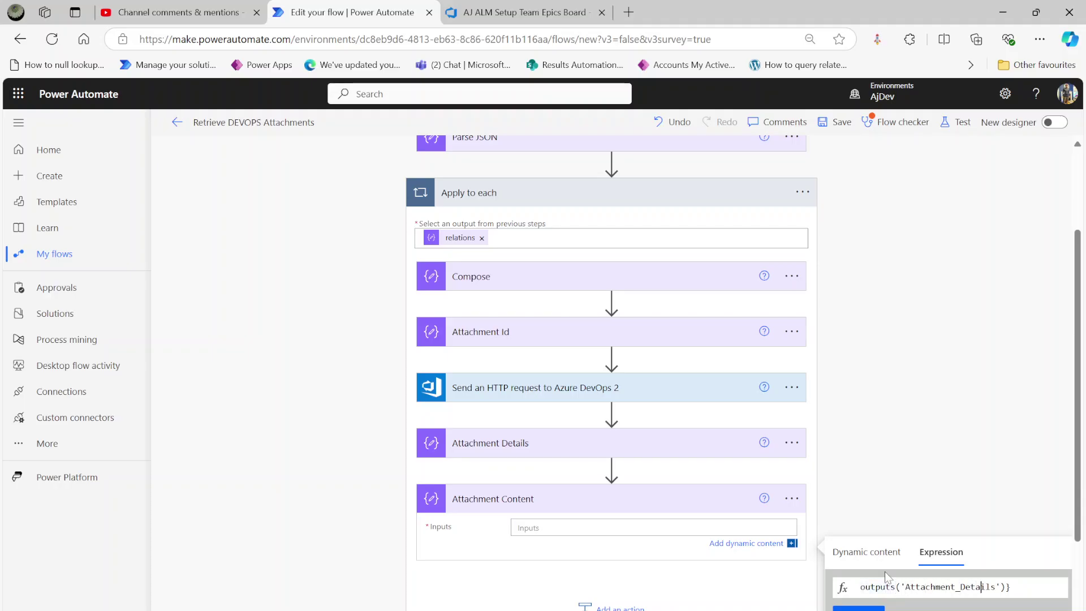
{"action": "key", "text": "Delete"}
{"action": "type", "text": "['"}
{"action": "type", "text": "f"}
{"action": "key", "text": "BackSpace"}
{"action": "type", "text": "$content"}
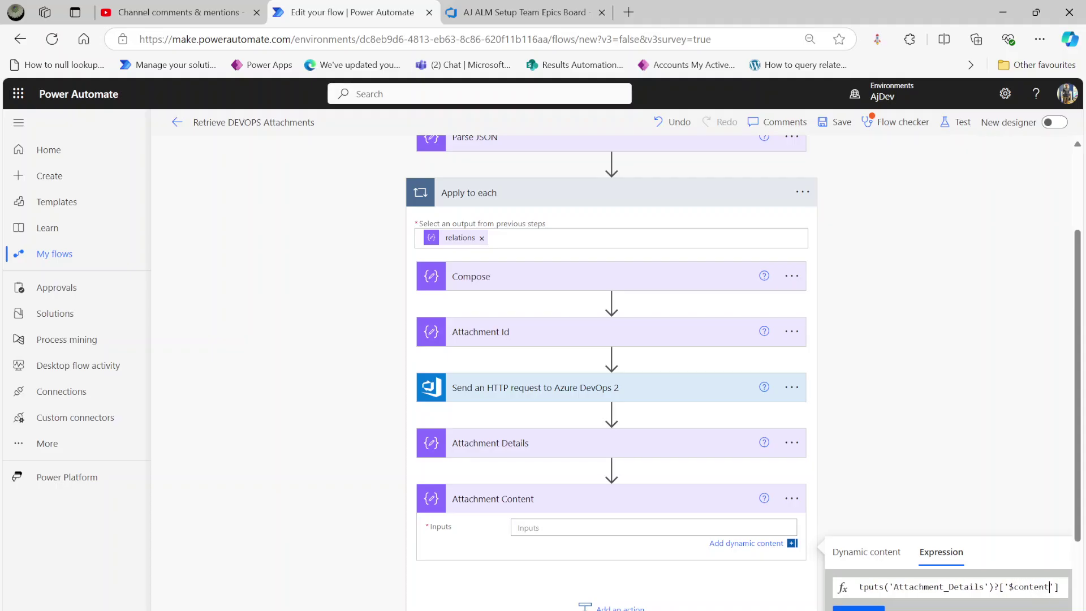
{"action": "left_click", "coordinate": [860, 608]}
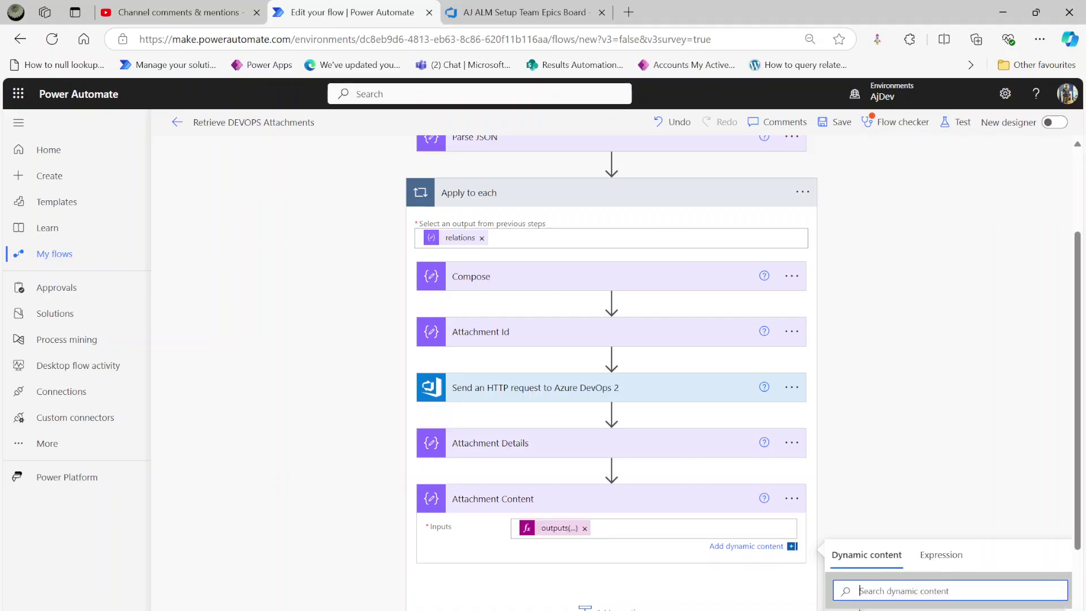
Test the flow and compare the $content value in Attachment Details with the Attachment Content inputs of the run.
{"action": "left_click", "coordinate": [960, 122]}
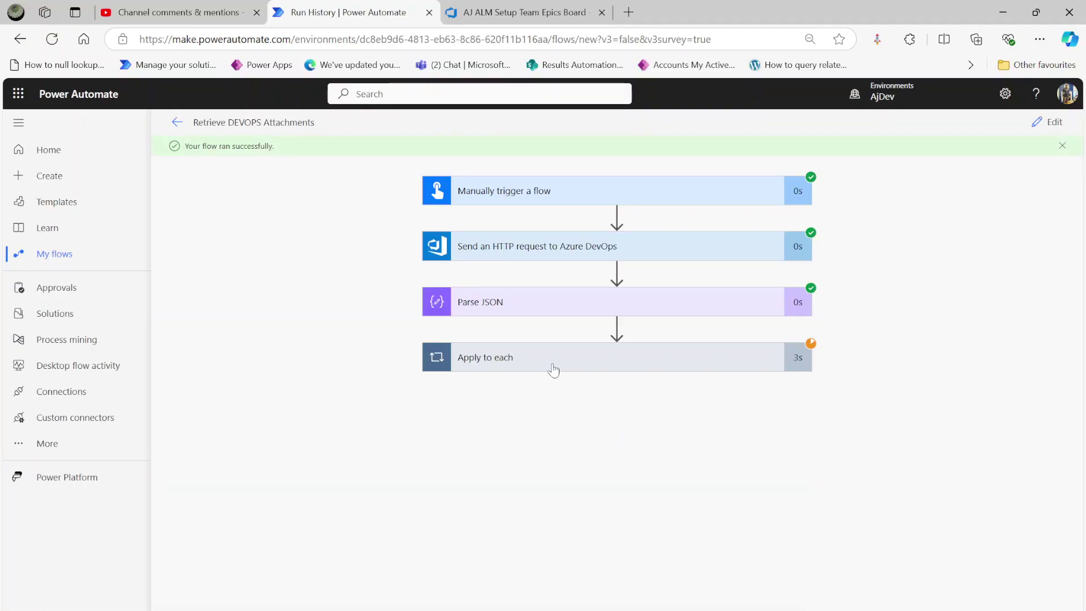
{"action": "left_click", "coordinate": [553, 370]}
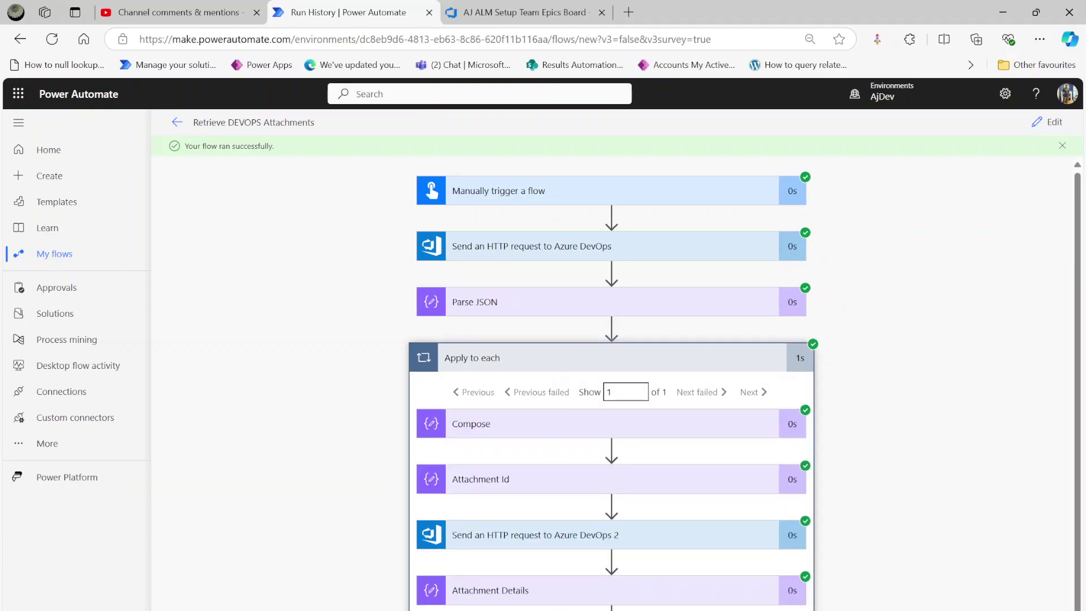
{"action": "scroll", "coordinate": [515, 364], "scroll_direction": "down", "scroll_amount": 4}
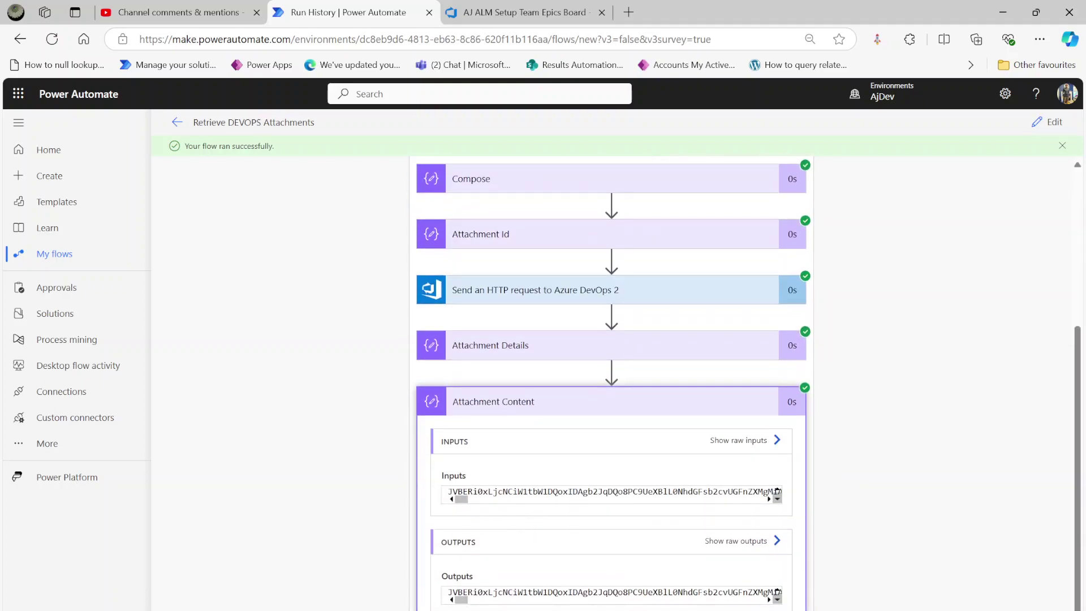
{"action": "left_click", "coordinate": [514, 357]}
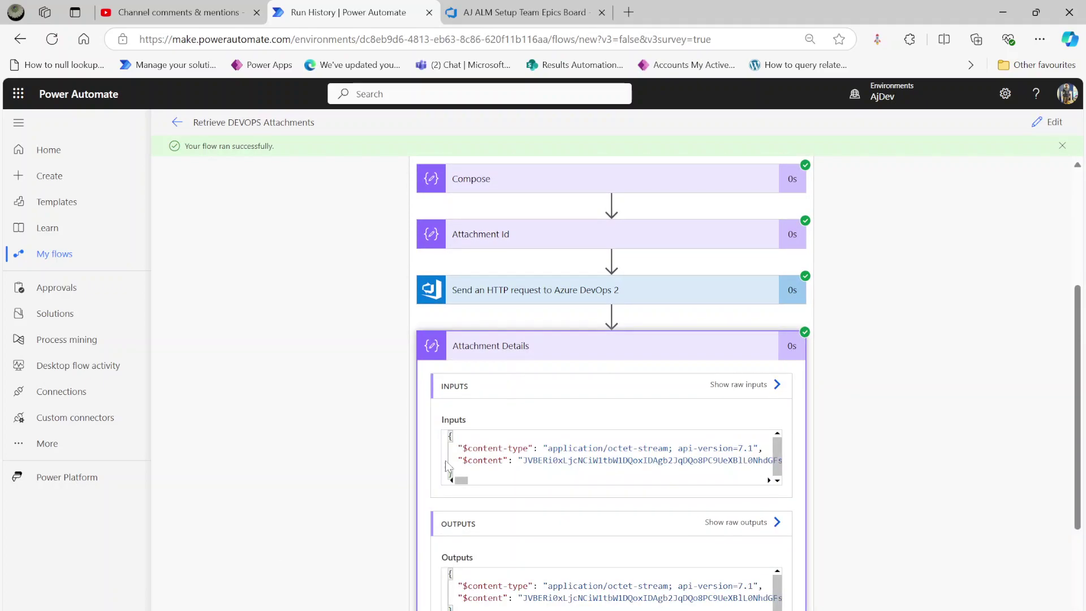
{"action": "left_click_drag", "start_coordinate": [513, 460], "coordinate": [670, 460]}
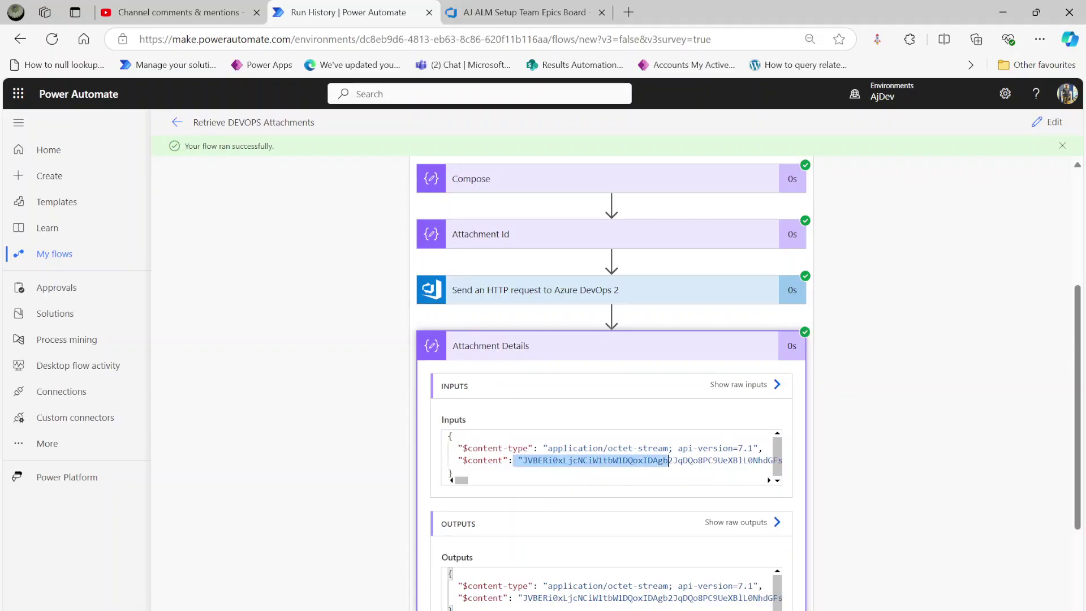
{"action": "scroll", "coordinate": [353, 471], "scroll_direction": "down", "scroll_amount": 5}
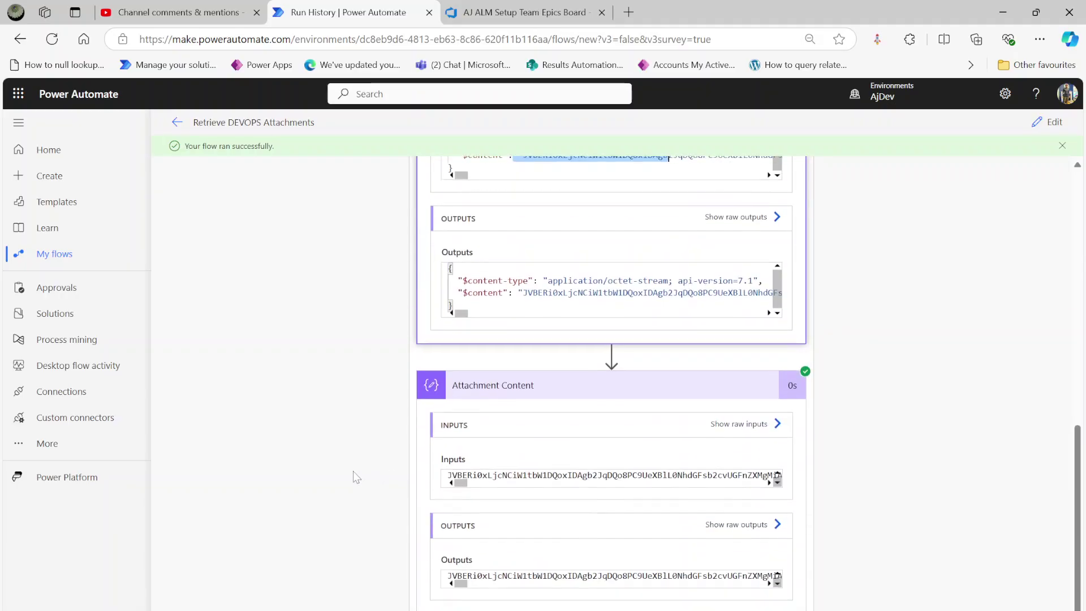
{"action": "left_click_drag", "start_coordinate": [448, 475], "coordinate": [548, 475]}
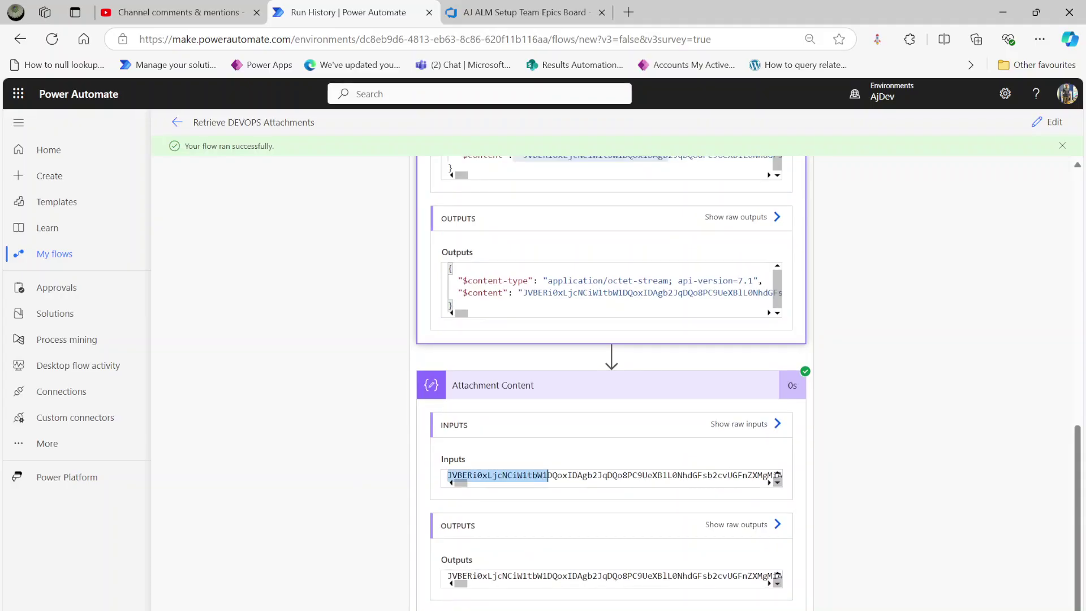
Return to editing the flow, add a Compose action after Attachment Content in the loop, and rename it as Attachment Name.
{"action": "left_click", "coordinate": [1048, 121]}
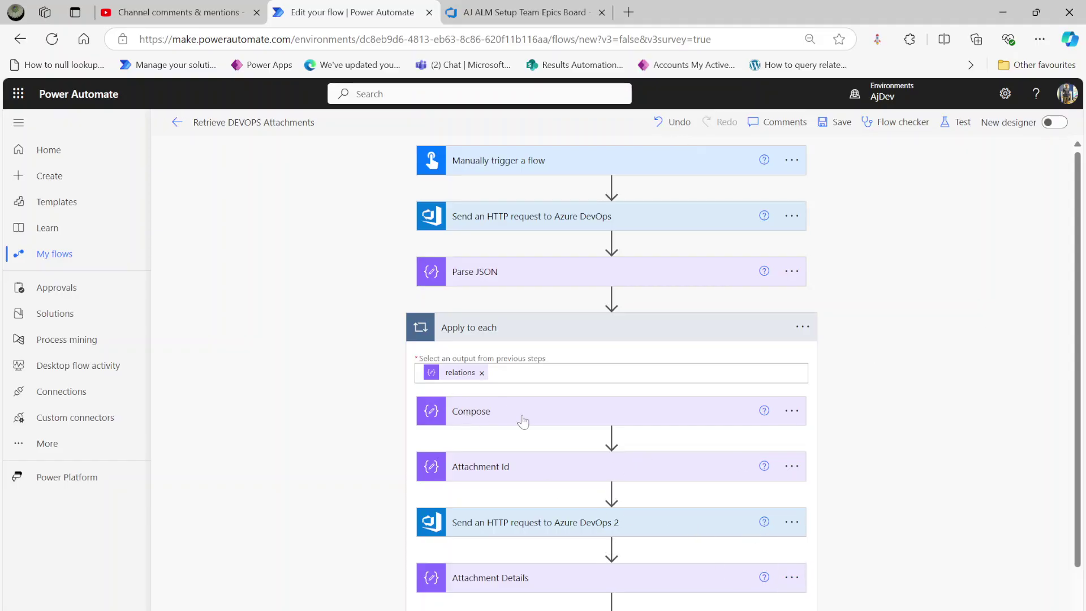
{"action": "scroll", "coordinate": [523, 421], "scroll_direction": "down", "scroll_amount": 2}
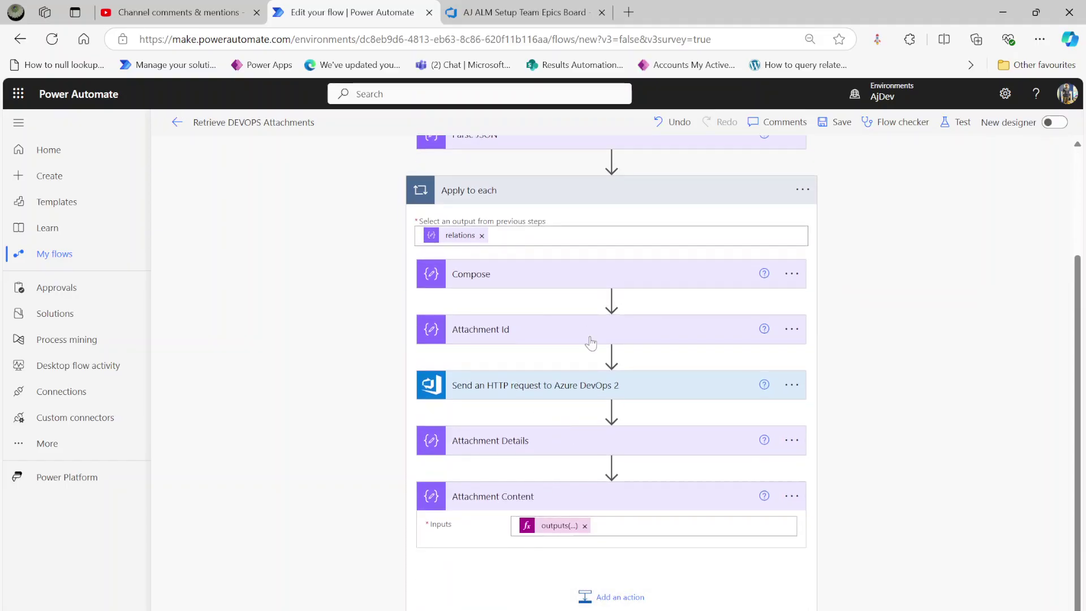
{"action": "left_click", "coordinate": [597, 600]}
{"action": "type", "text": "compose"}
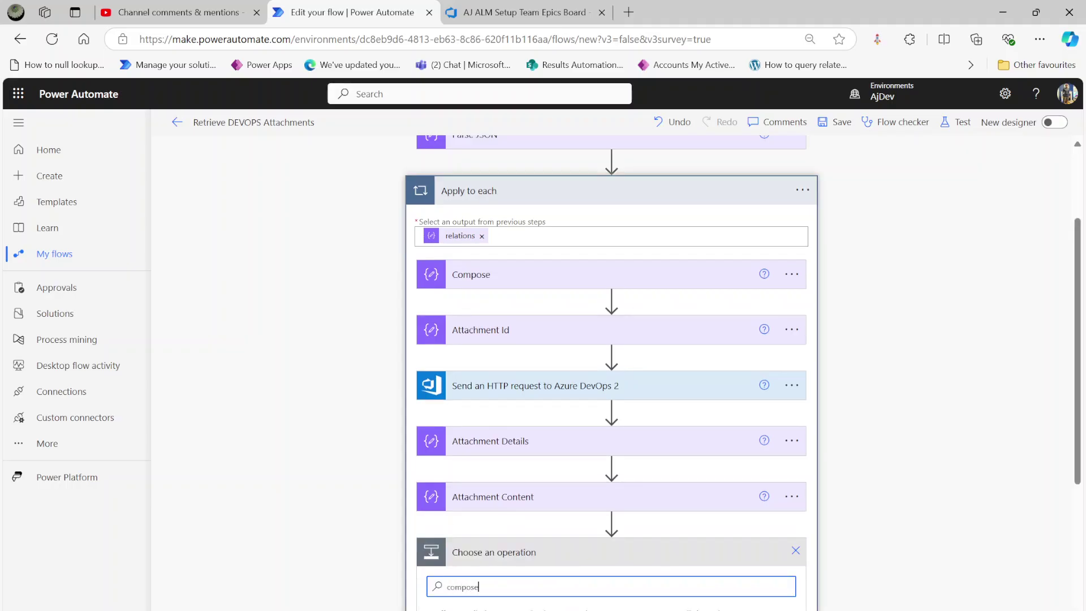
{"action": "scroll", "coordinate": [547, 566], "scroll_direction": "down", "scroll_amount": 4}
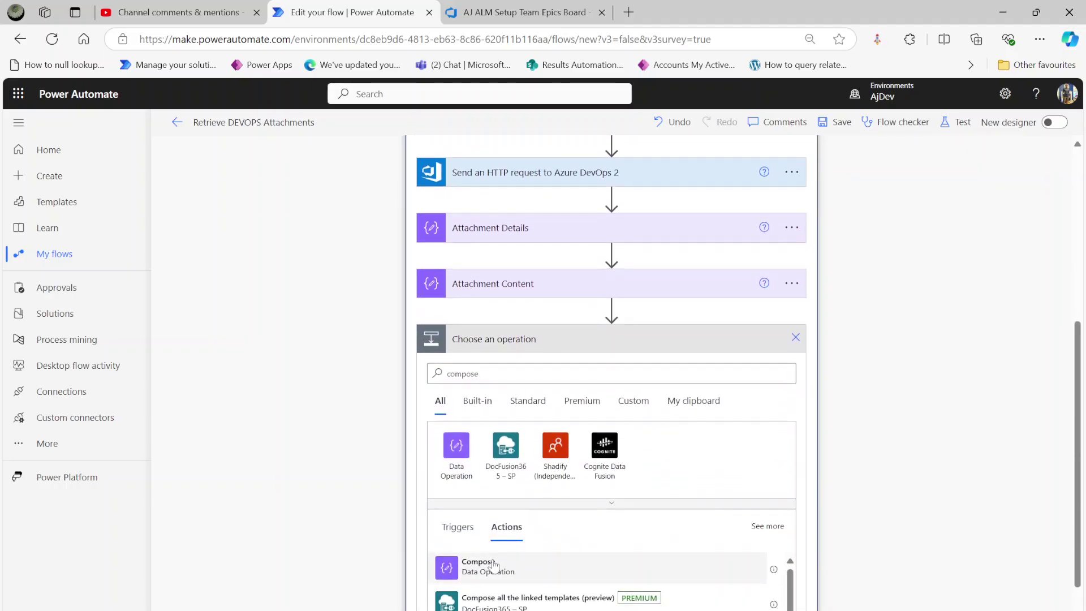
{"action": "left_click", "coordinate": [494, 564]}
{"action": "left_click", "coordinate": [791, 498]}
{"action": "left_click", "coordinate": [849, 526]}
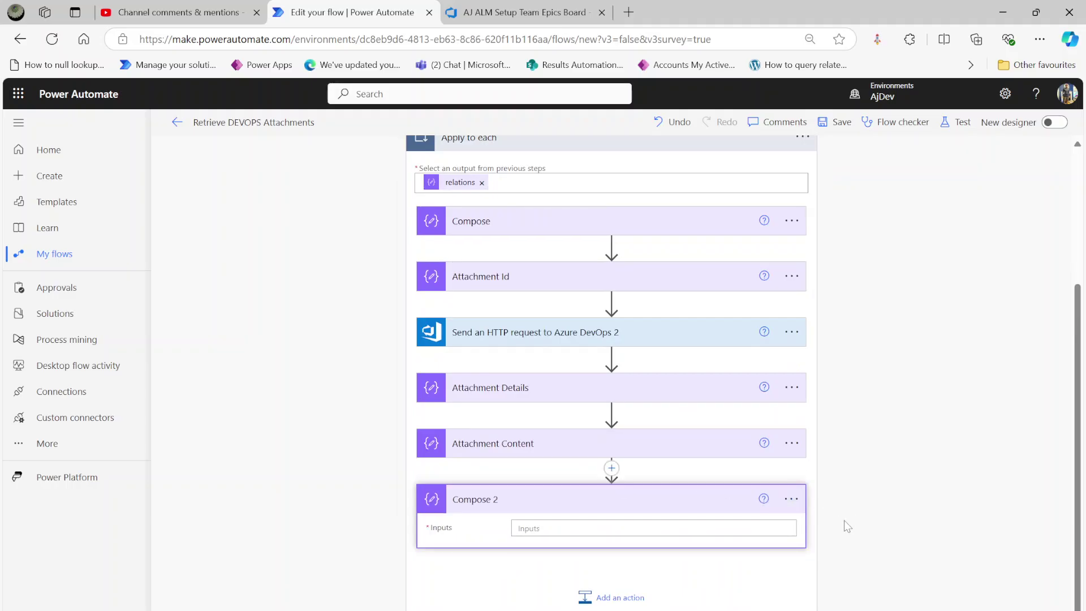
{"action": "left_click", "coordinate": [791, 498]}
{"action": "left_click", "coordinate": [850, 529]}
{"action": "type", "text": "Attachment Name"}
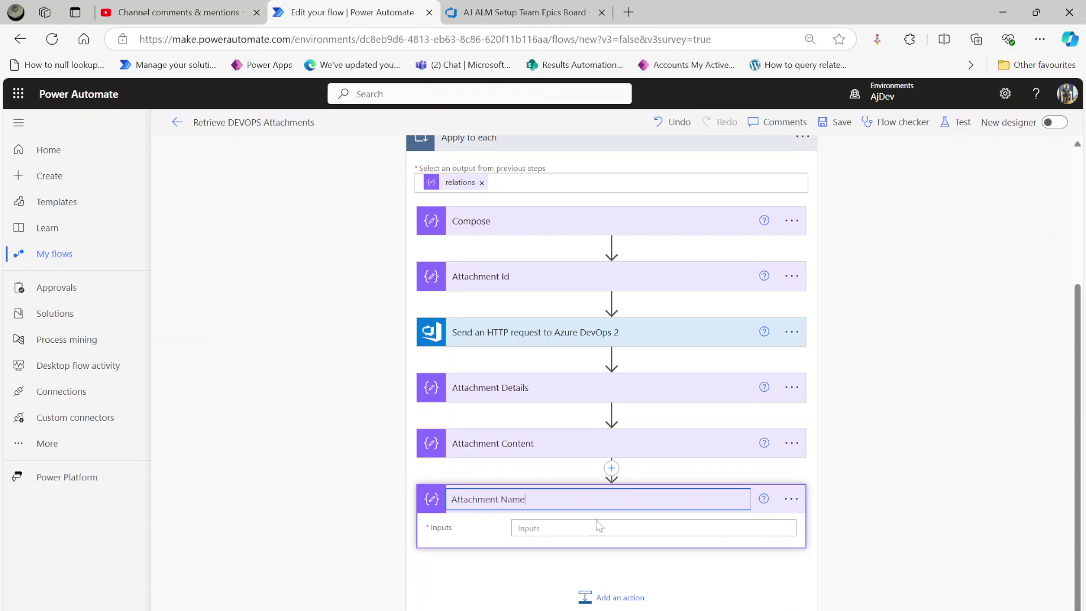
Set the Attachment Name inputs to the name dynamic content from Parse JSON.
{"action": "left_click", "coordinate": [600, 527]}
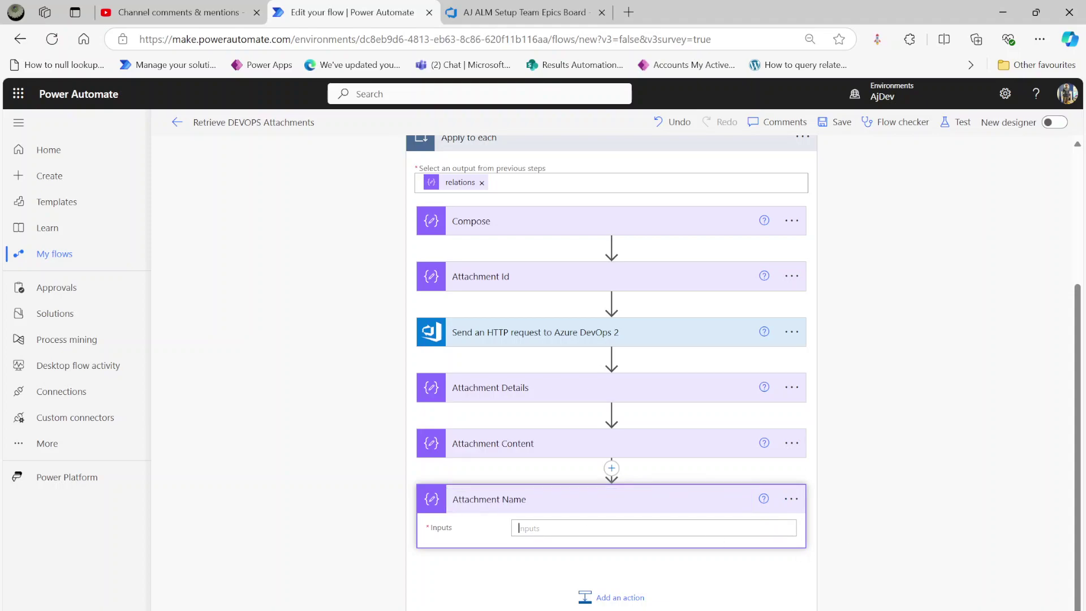
{"action": "left_click", "coordinate": [905, 588]}
{"action": "type", "text": "name"}
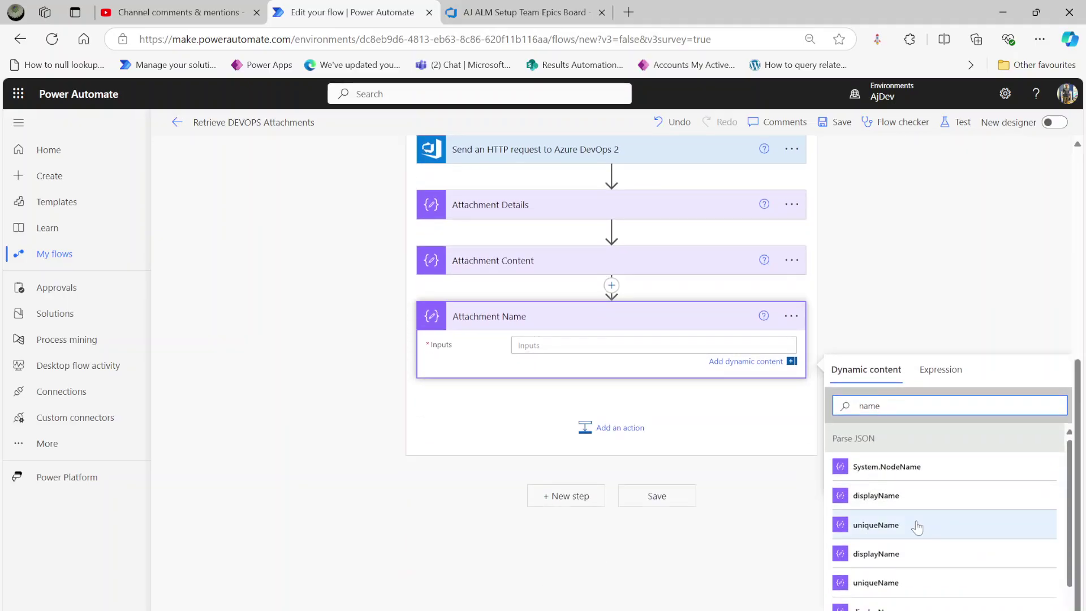
{"action": "scroll", "coordinate": [918, 544], "scroll_direction": "down", "scroll_amount": 5}
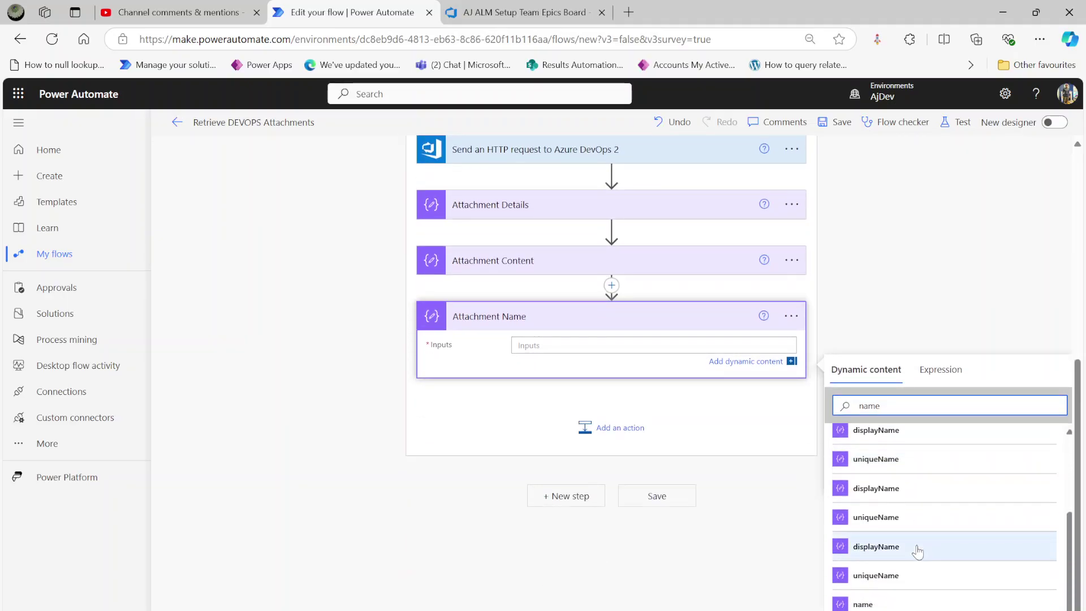
{"action": "left_click", "coordinate": [871, 604]}
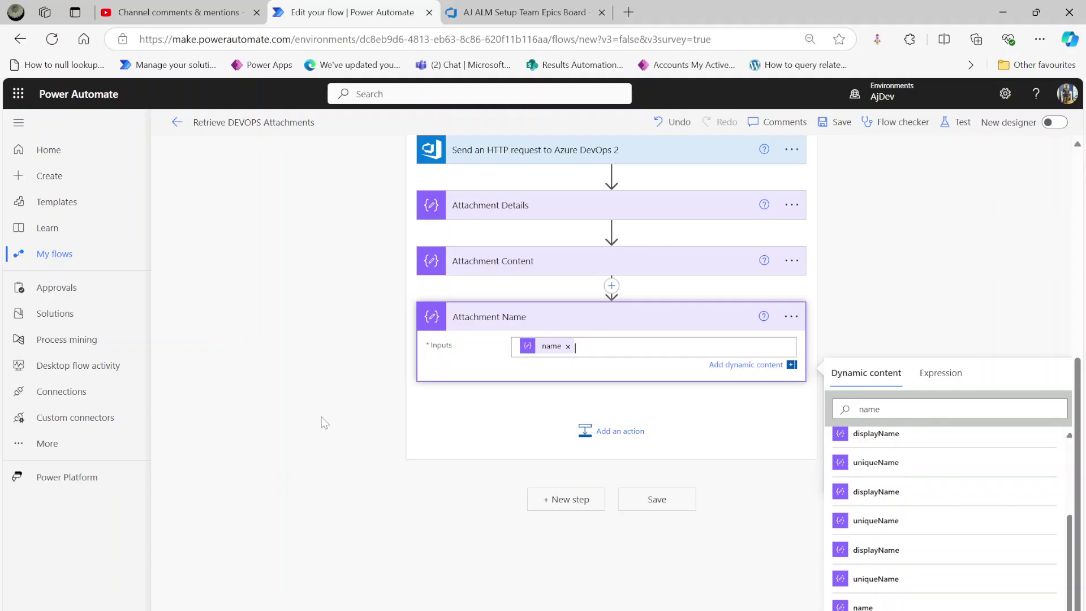
Review the name token's expression and the loop's relations, and switch to YouTube Studio to read the comment about fetching work item attachments.
{"action": "scroll", "coordinate": [340, 419], "scroll_direction": "up", "scroll_amount": 6}
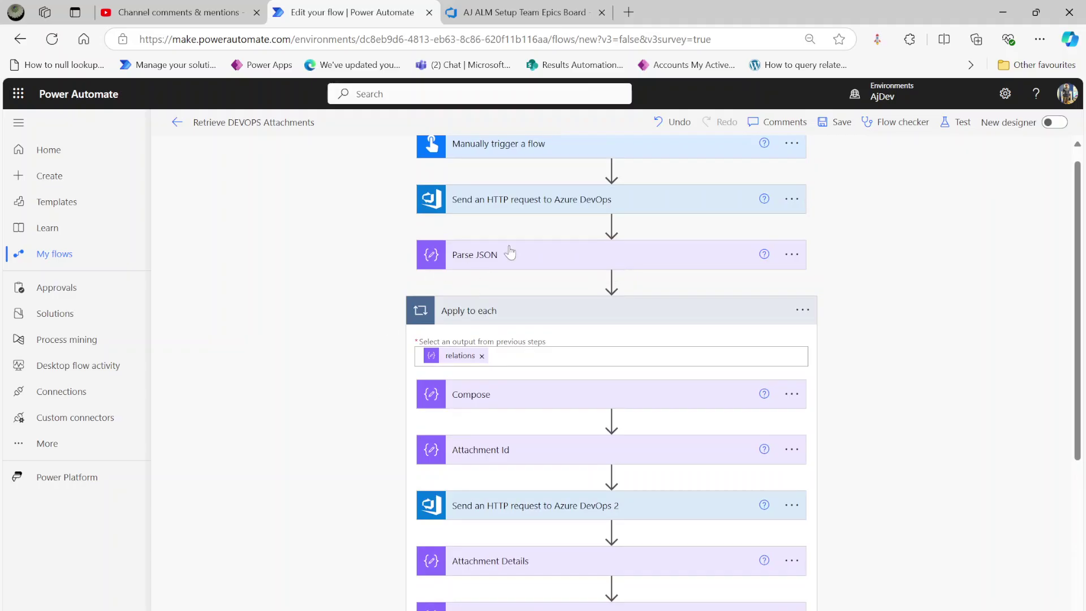
{"action": "scroll", "coordinate": [367, 486], "scroll_direction": "down", "scroll_amount": 3}
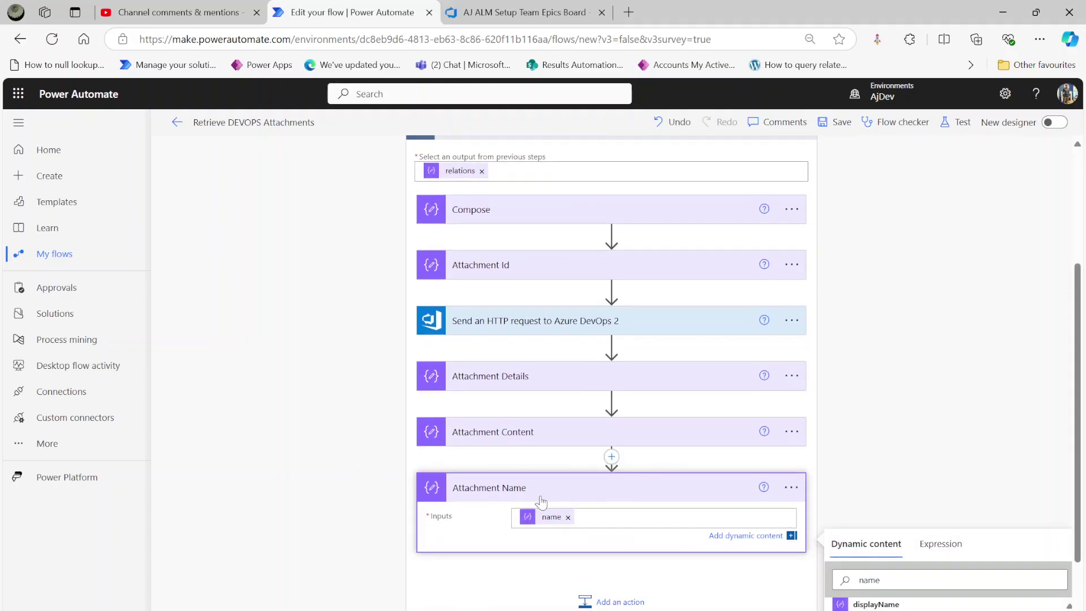
{"action": "mouse_move", "coordinate": [544, 525]}
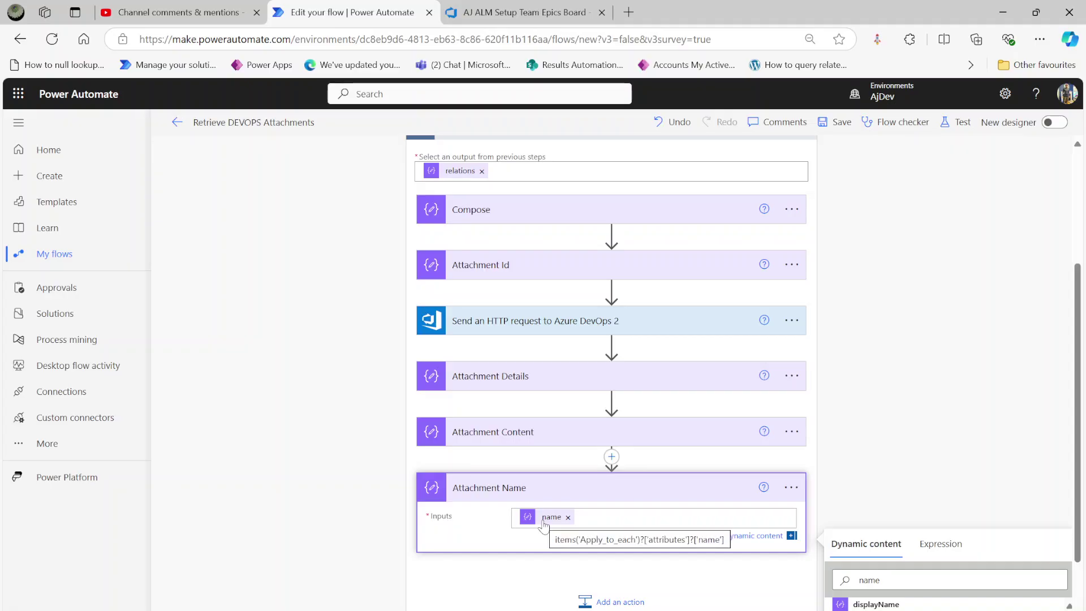
{"action": "scroll", "coordinate": [458, 355], "scroll_direction": "up", "scroll_amount": 3}
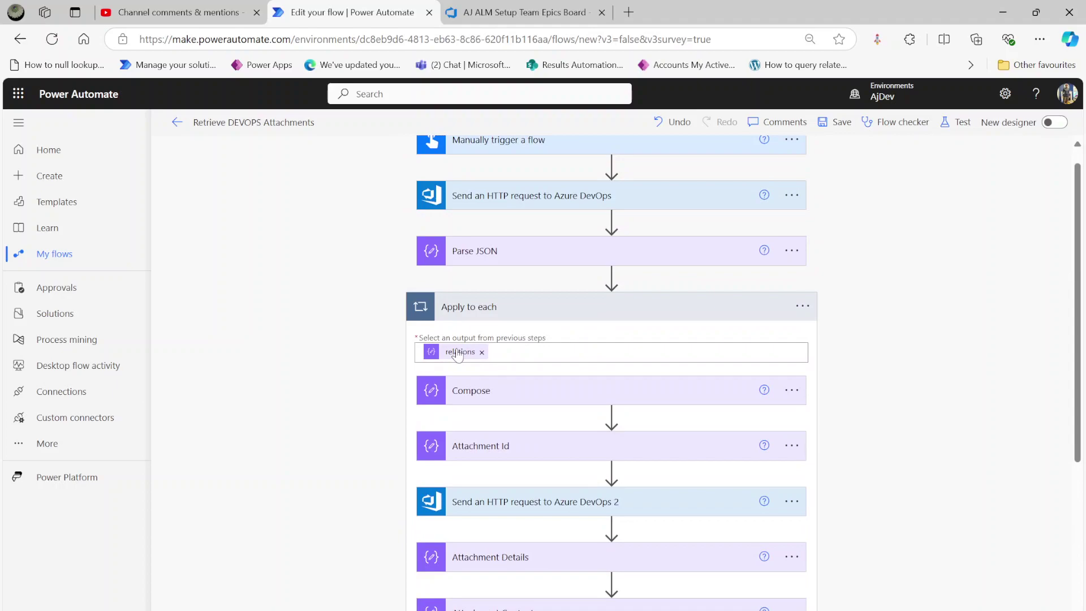
{"action": "scroll", "coordinate": [611, 526], "scroll_direction": "down", "scroll_amount": 3}
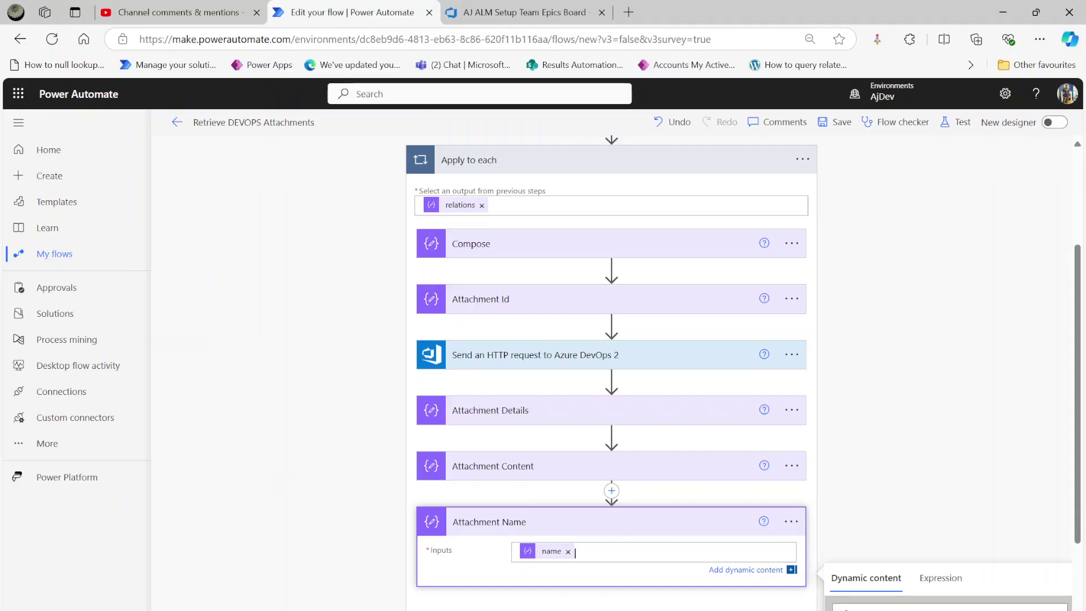
{"action": "scroll", "coordinate": [611, 447], "scroll_direction": "down", "scroll_amount": 3}
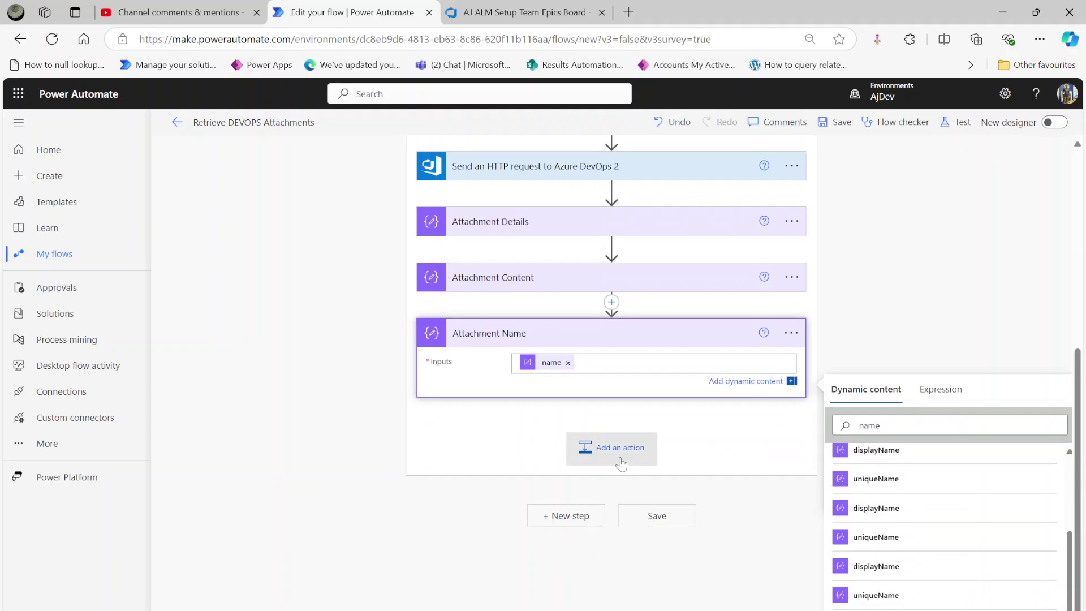
{"action": "left_click", "coordinate": [154, 13]}
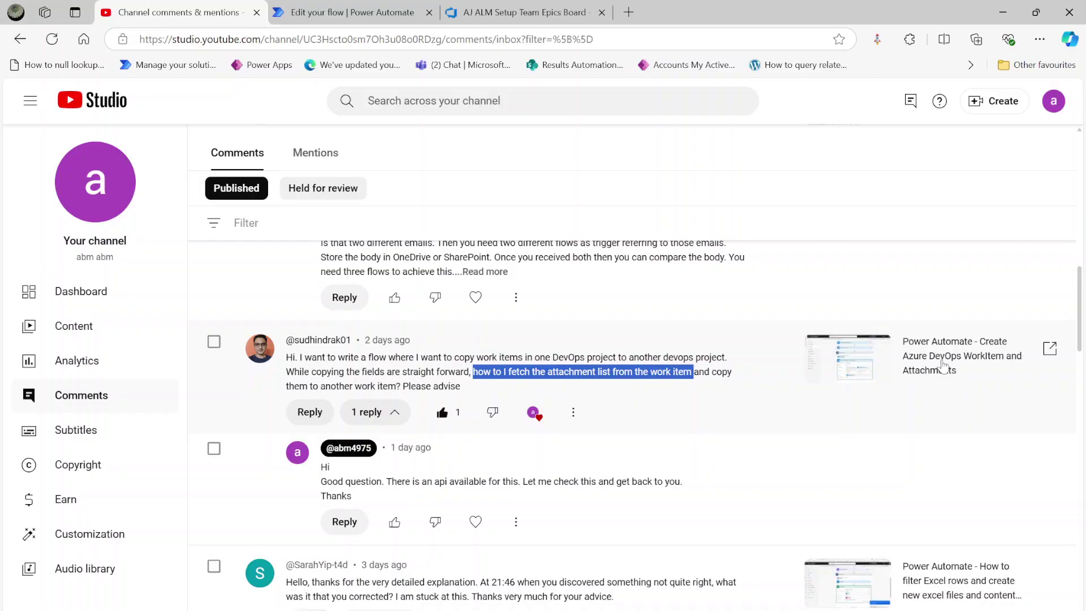
Switch back to the Power Automate flow and add a Send an email (V2) action after Attachment Name in the loop.
{"action": "left_click", "coordinate": [381, 8]}
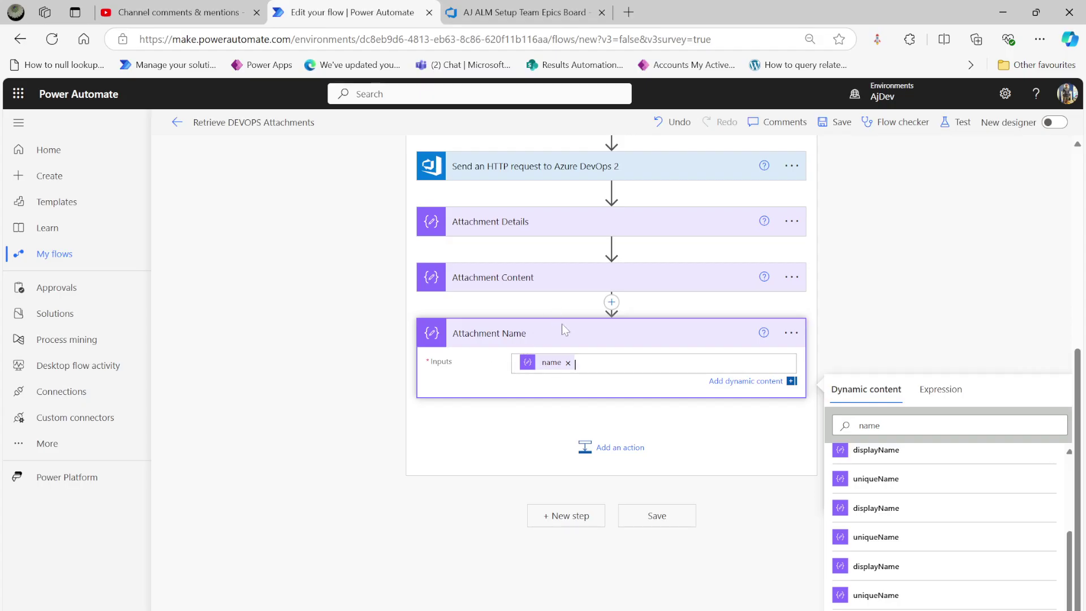
{"action": "left_click", "coordinate": [591, 450]}
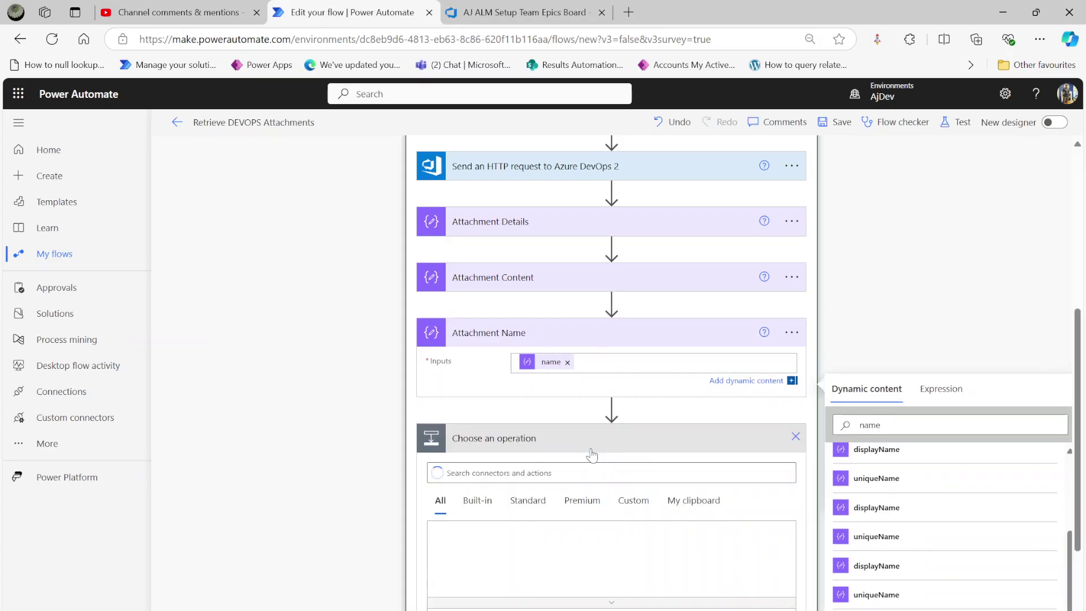
{"action": "type", "text": "send"}
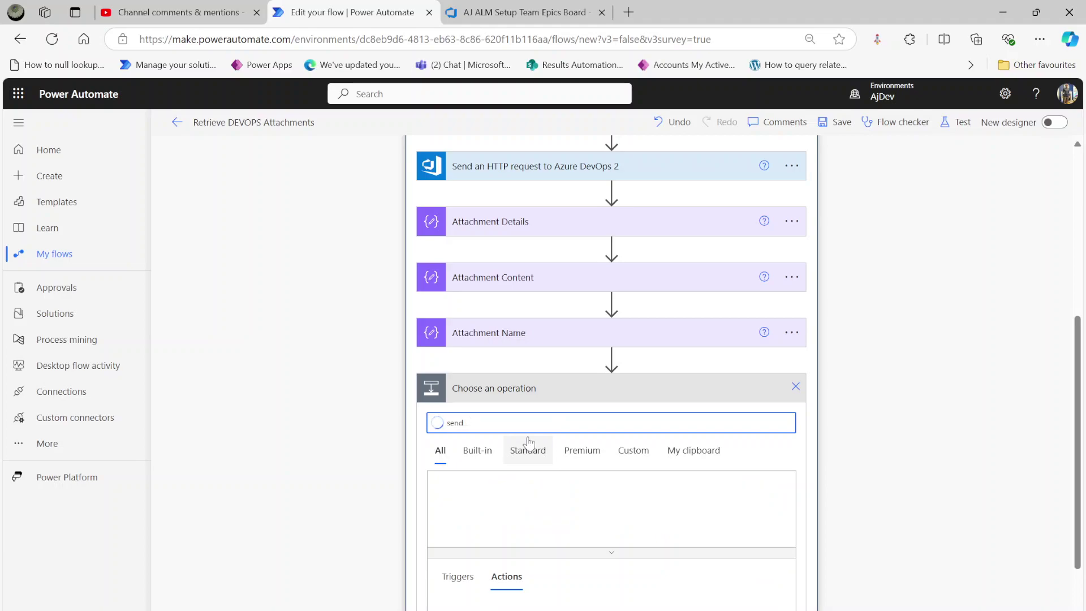
{"action": "type", "text": " an ema"}
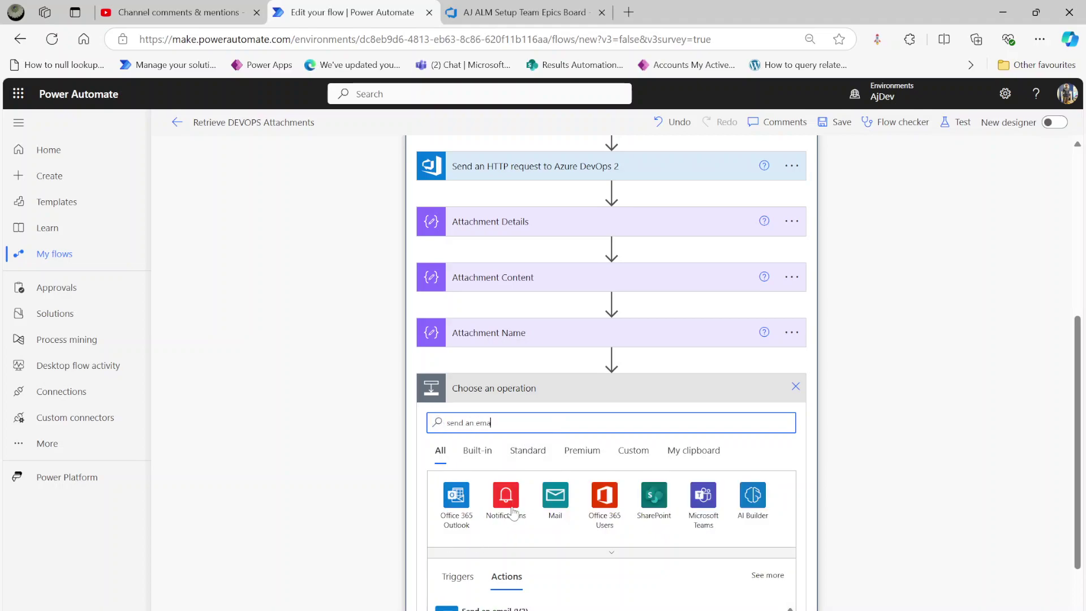
{"action": "left_click", "coordinate": [481, 608]}
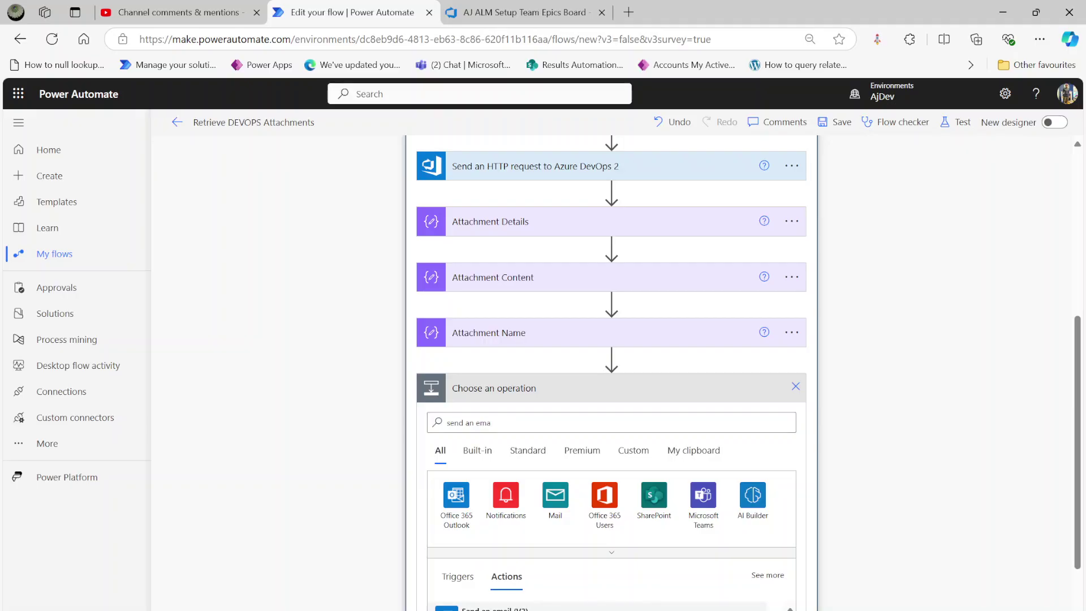
Fill in the email's recipient, the subject "File Attachments from DEVOPS" and the body "Pls see attachment".
{"action": "left_click", "coordinate": [616, 430]}
{"action": "type", "text": "a"}
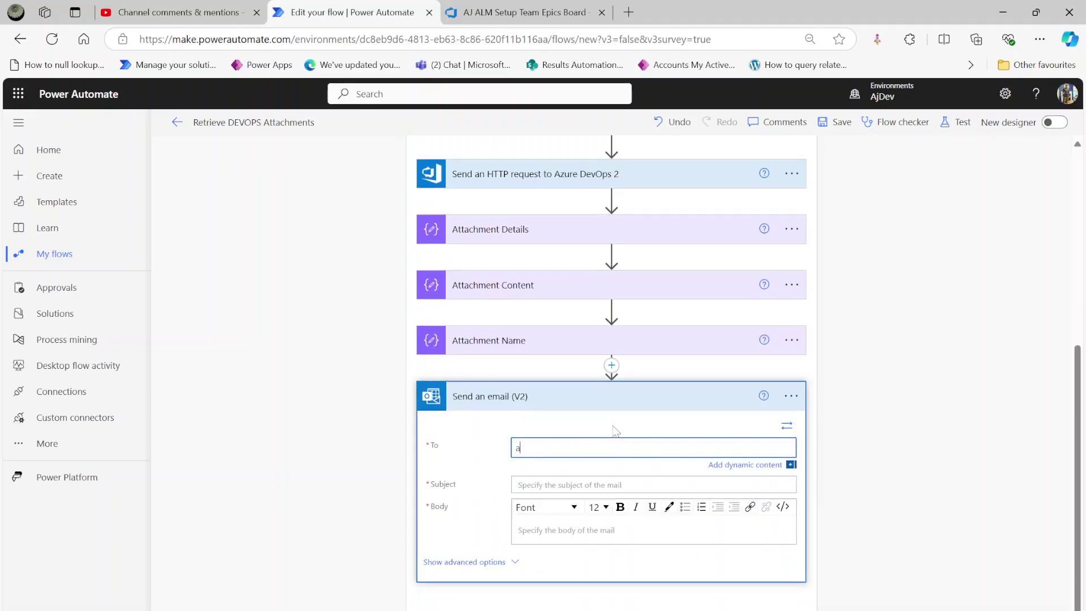
{"action": "left_click", "coordinate": [588, 498]}
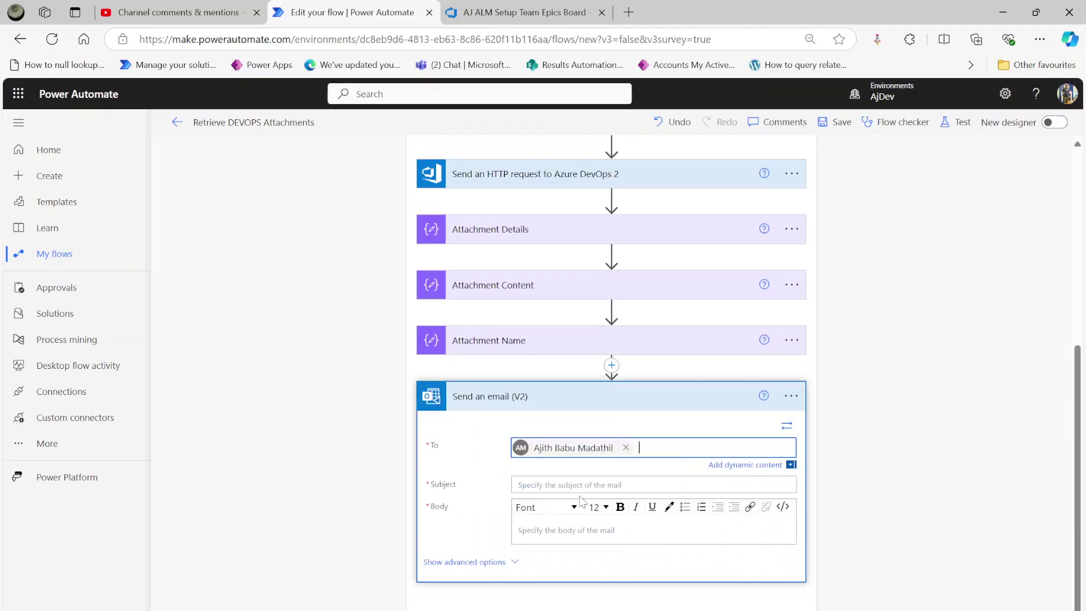
{"action": "left_click", "coordinate": [653, 484]}
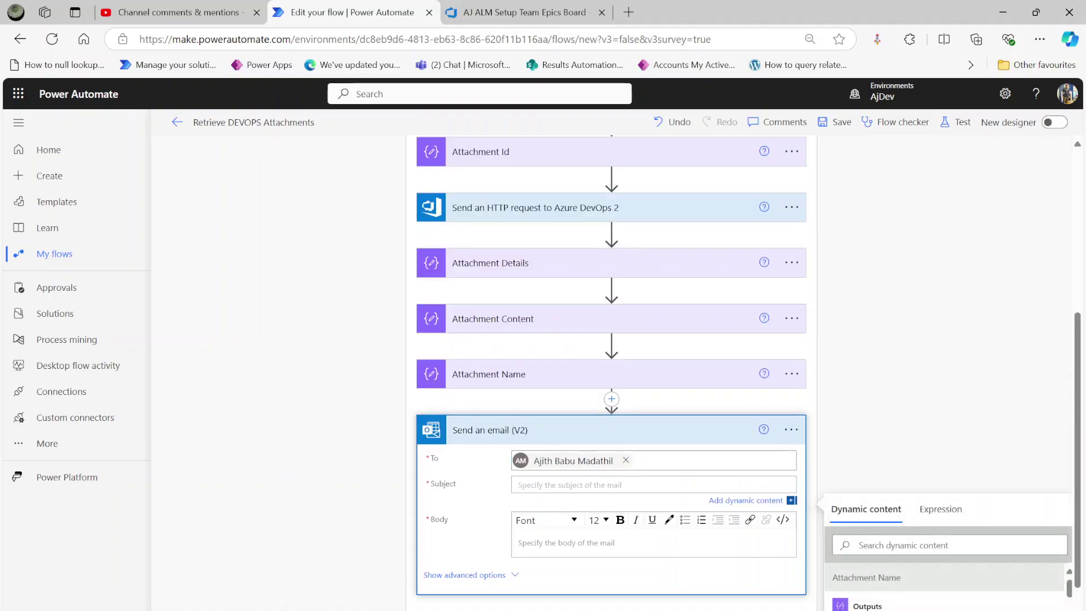
{"action": "type", "text": "File Attachmetn "}
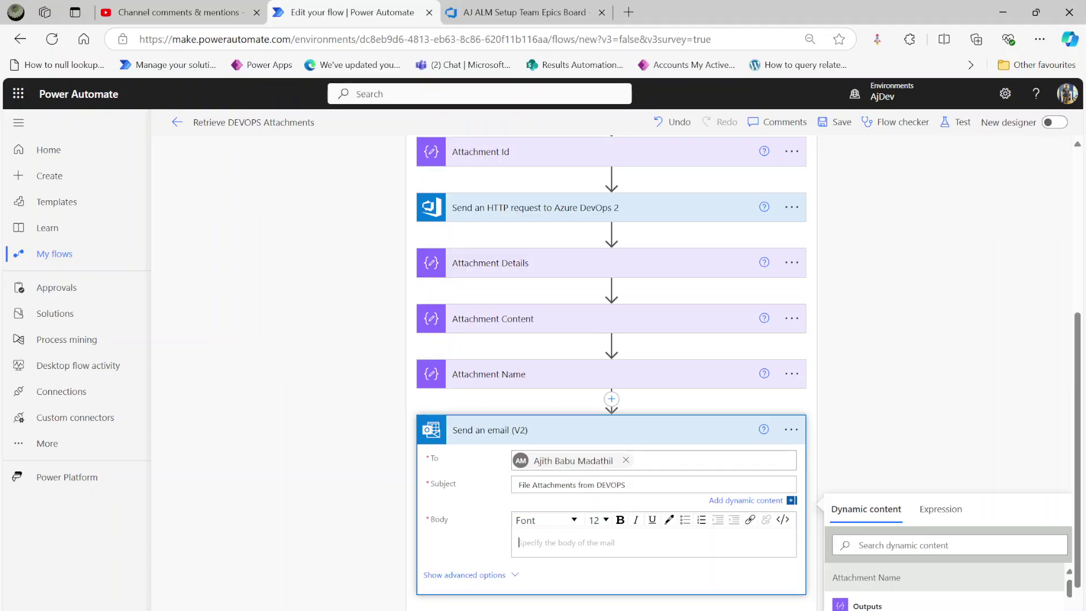
{"action": "type", "text": "Pls see attachemntnt"}
In the email's advanced options, set the attachment name to the Attachment Name outputs and the attachment content to the Attachment Content outputs.
{"action": "left_click", "coordinate": [513, 587]}
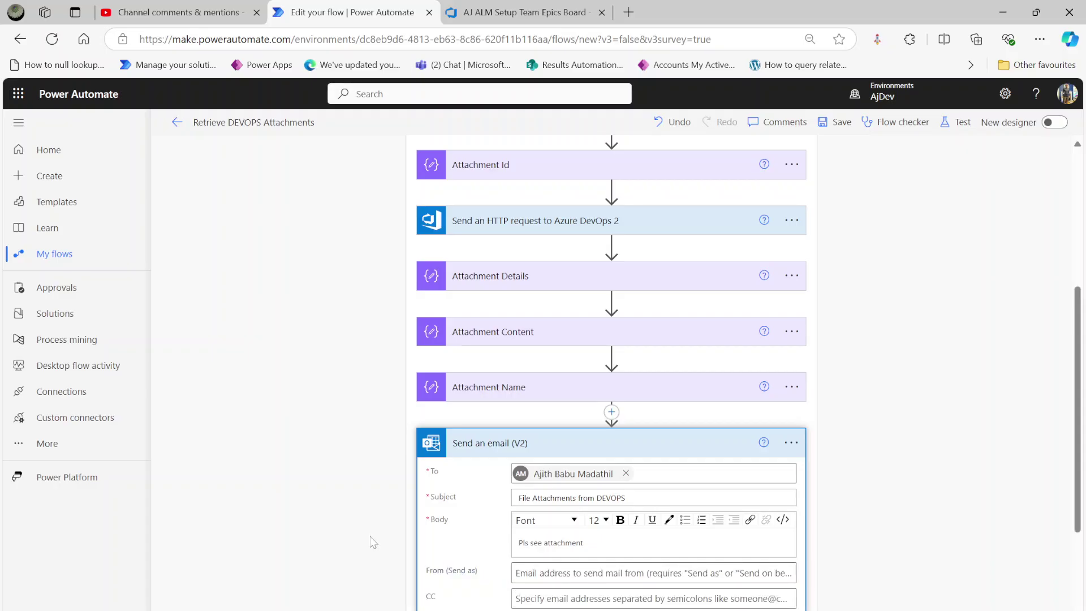
{"action": "scroll", "coordinate": [375, 535], "scroll_direction": "down", "scroll_amount": 3}
{"action": "left_click", "coordinate": [456, 498]}
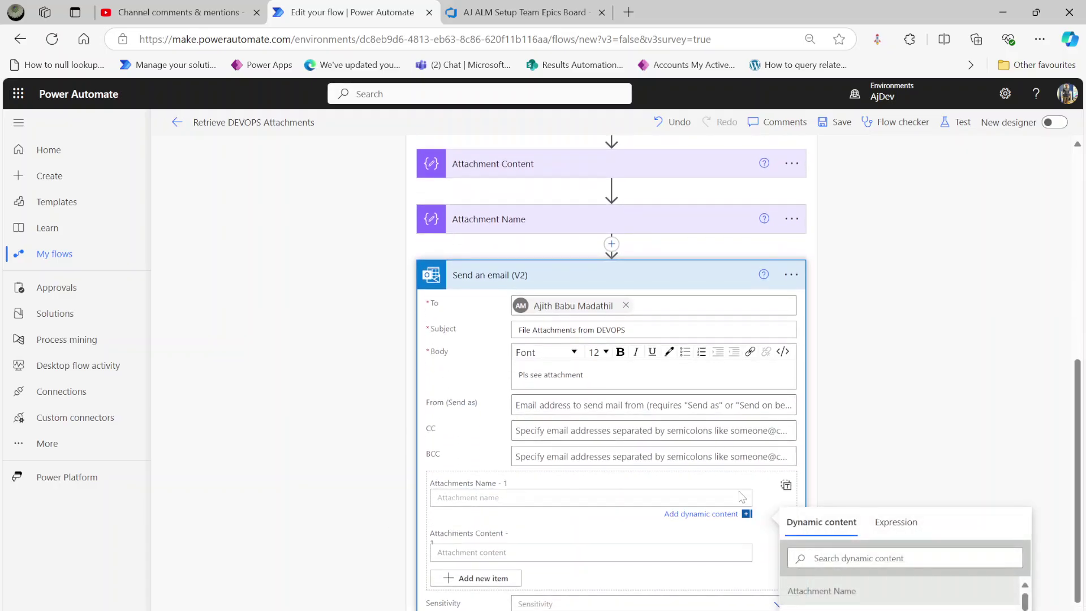
{"action": "scroll", "coordinate": [941, 498], "scroll_direction": "down", "scroll_amount": 3}
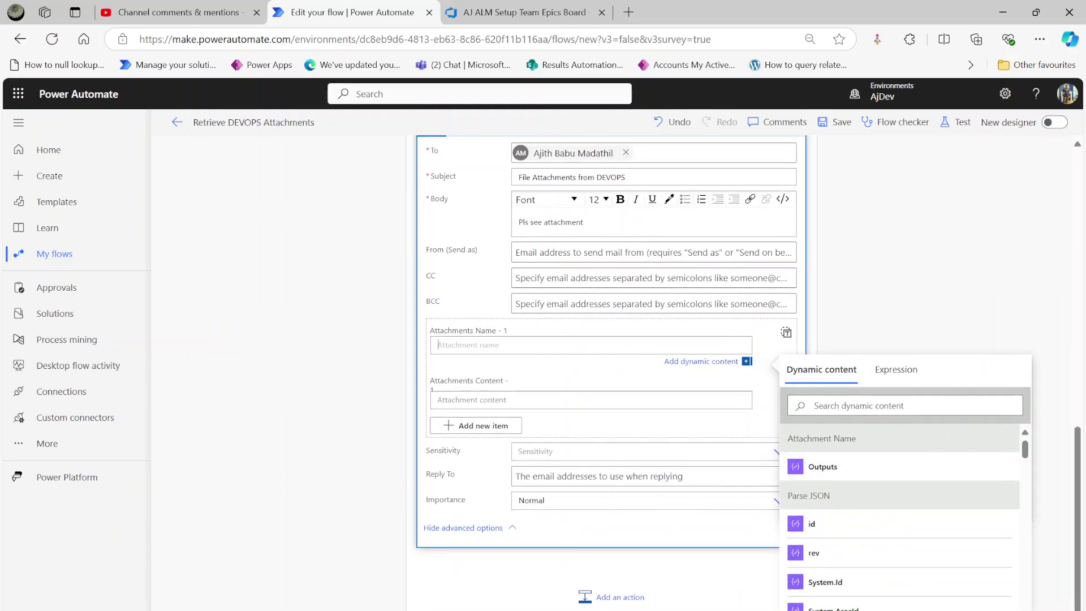
{"action": "left_click", "coordinate": [823, 467]}
{"action": "left_click", "coordinate": [525, 403]}
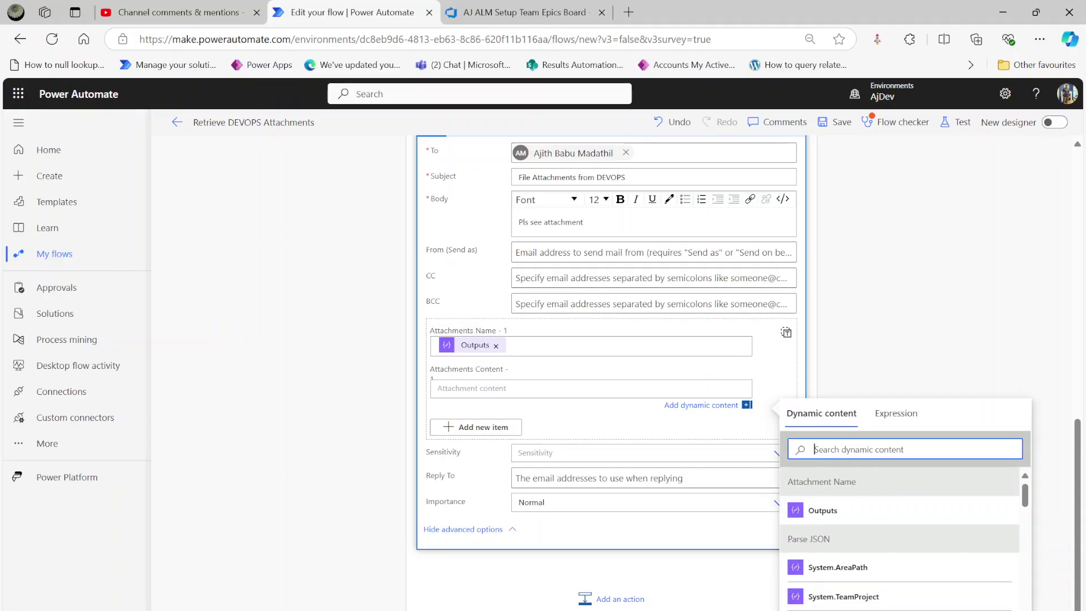
{"action": "type", "text": "outp"}
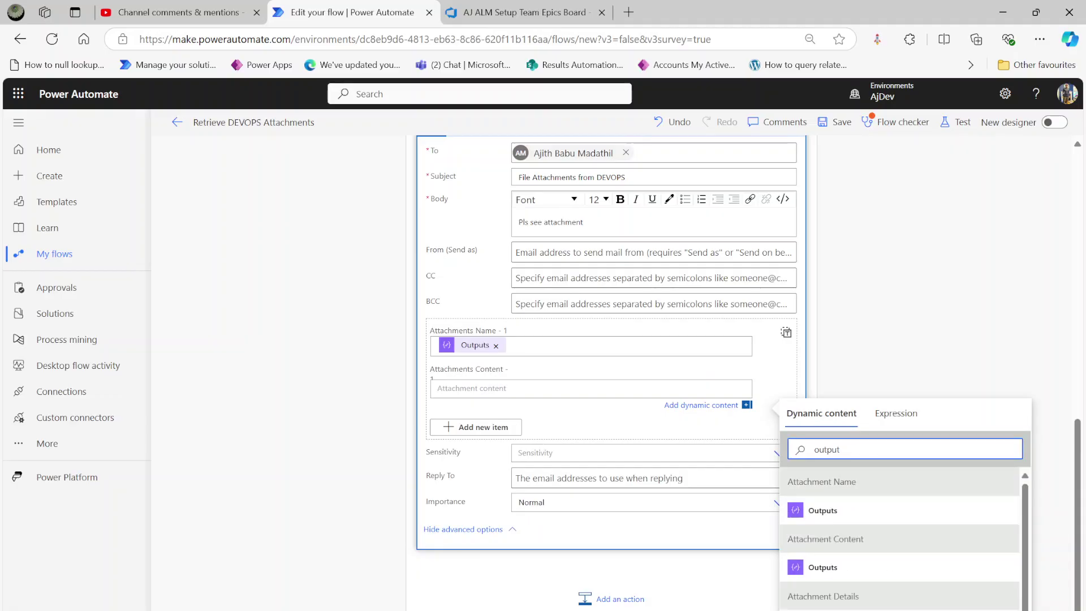
{"action": "type", "text": "ut"}
{"action": "left_click", "coordinate": [821, 567]}
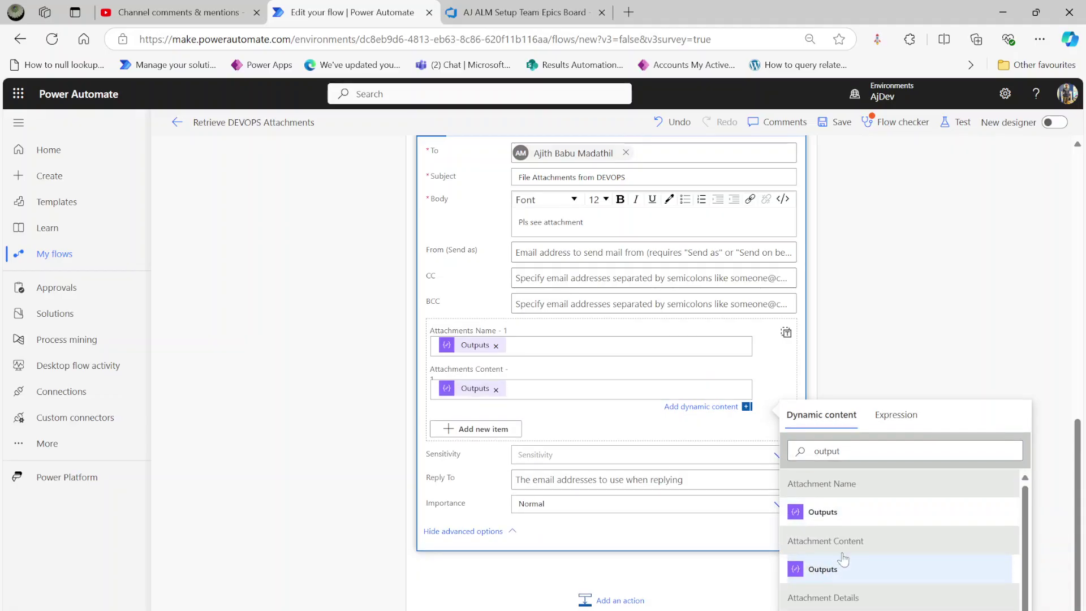
Review the inputs of Attachment Name and Attachment Content against the email's attachment fields, and collapse the email action.
{"action": "scroll", "coordinate": [243, 436], "scroll_direction": "up", "scroll_amount": 3}
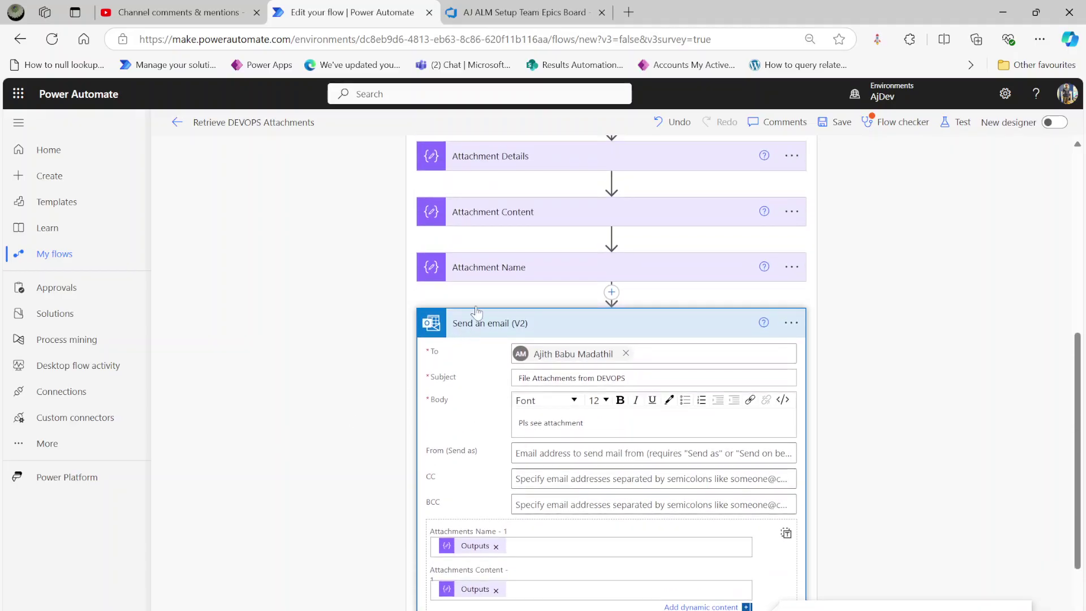
{"action": "left_click", "coordinate": [509, 270]}
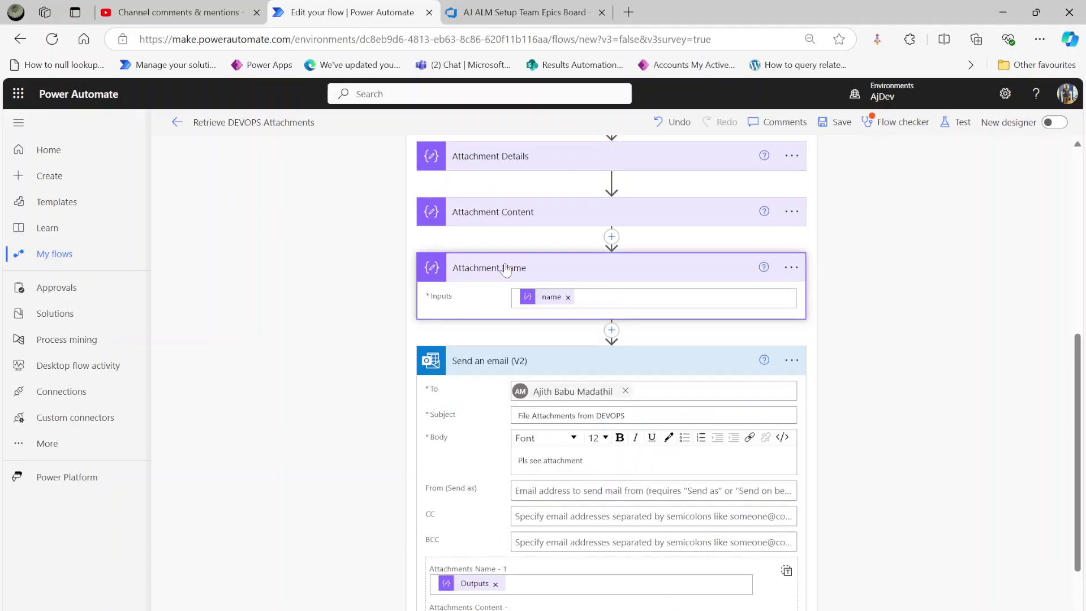
{"action": "left_click", "coordinate": [532, 223]}
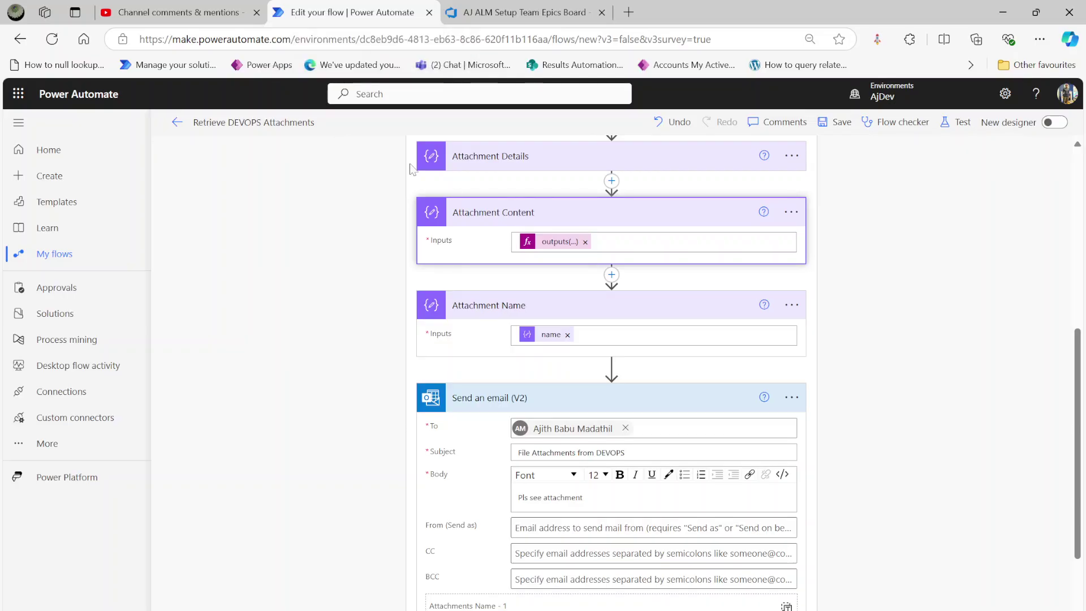
{"action": "scroll", "coordinate": [456, 190], "scroll_direction": "down", "scroll_amount": 5}
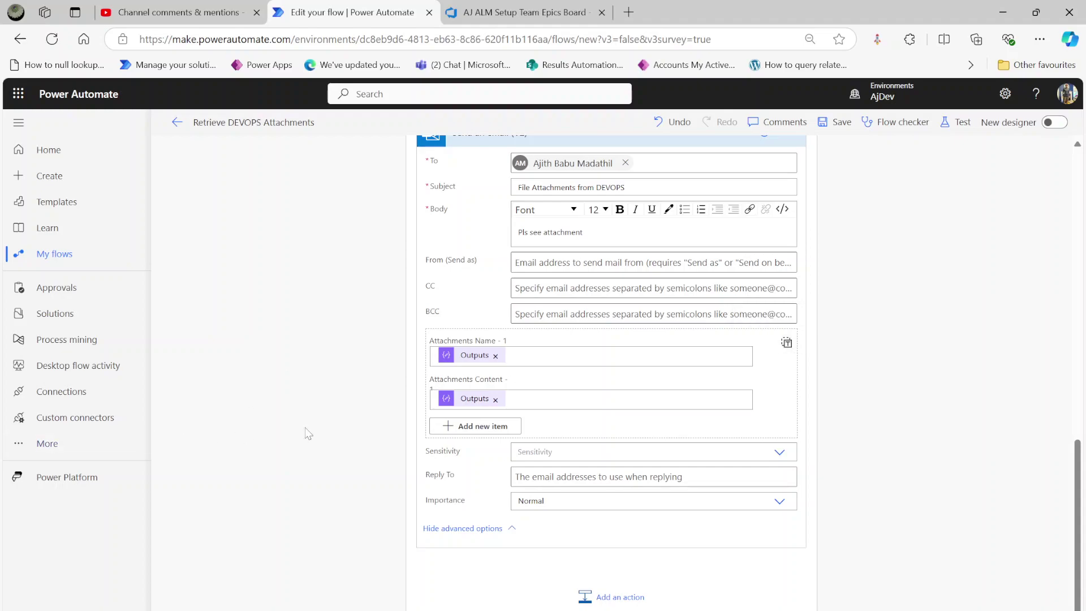
{"action": "scroll", "coordinate": [346, 436], "scroll_direction": "up", "scroll_amount": 3}
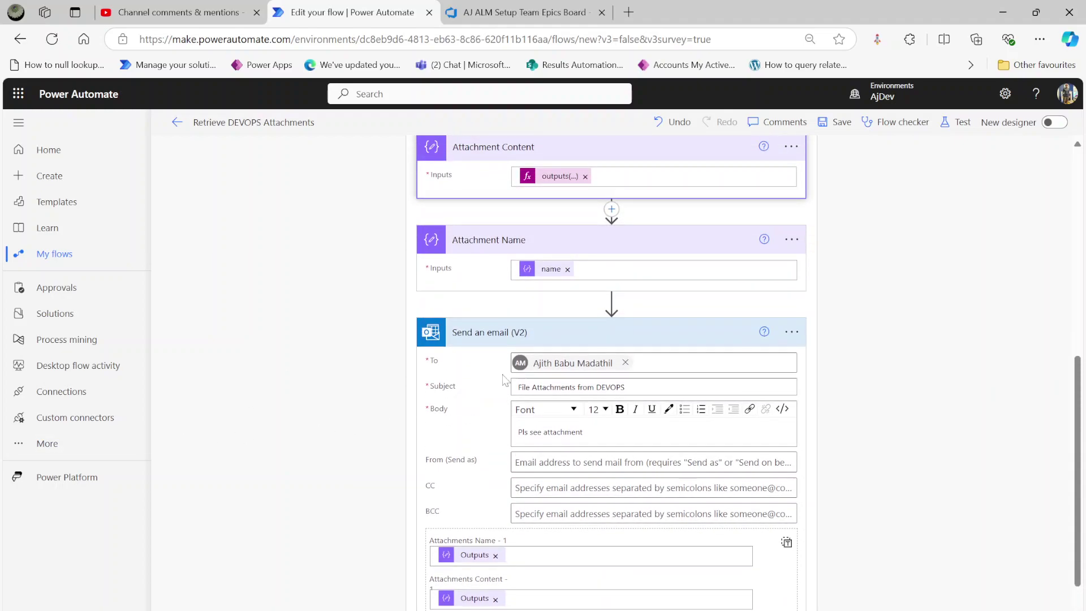
{"action": "left_click", "coordinate": [505, 335]}
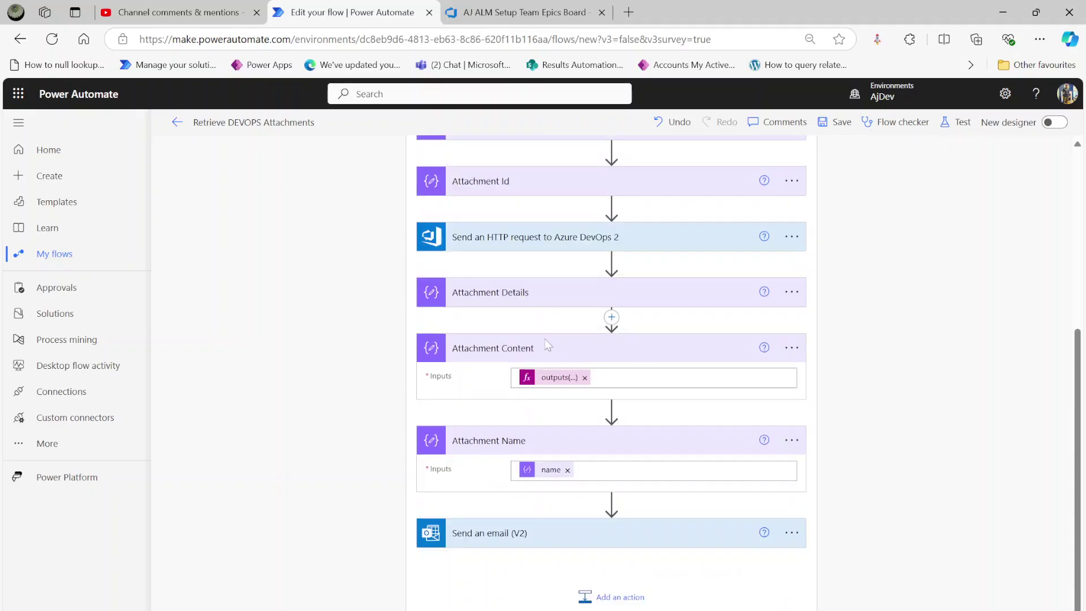
Add a SharePoint Create file action after the email, using the Spinhope Ltd Team Site address and the folder path /Test1.
{"action": "left_click", "coordinate": [599, 596]}
{"action": "type", "text": "create file"}
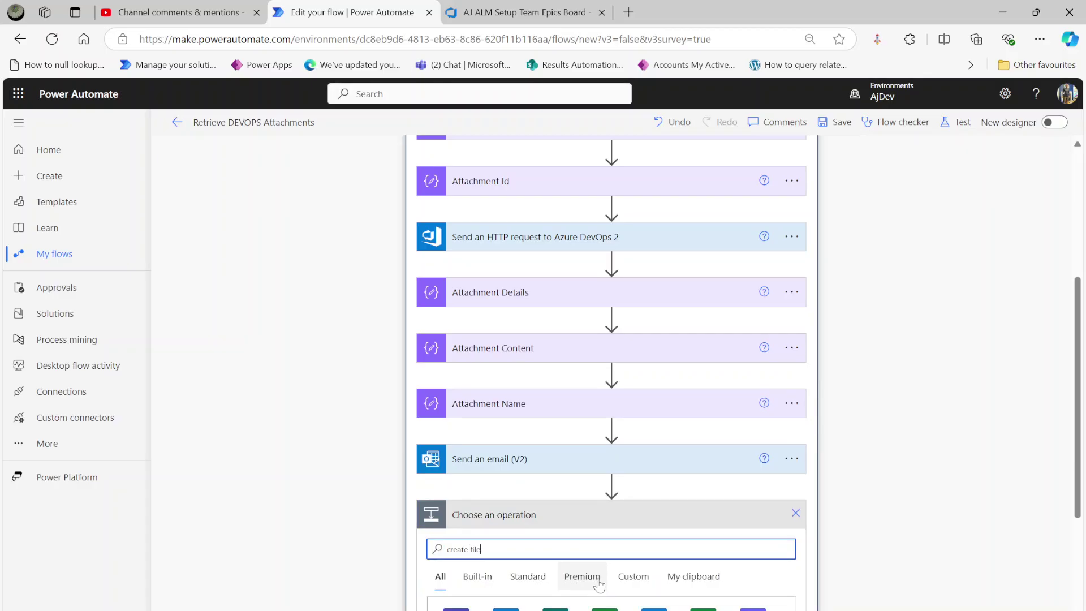
{"action": "scroll", "coordinate": [565, 577], "scroll_direction": "down", "scroll_amount": 3}
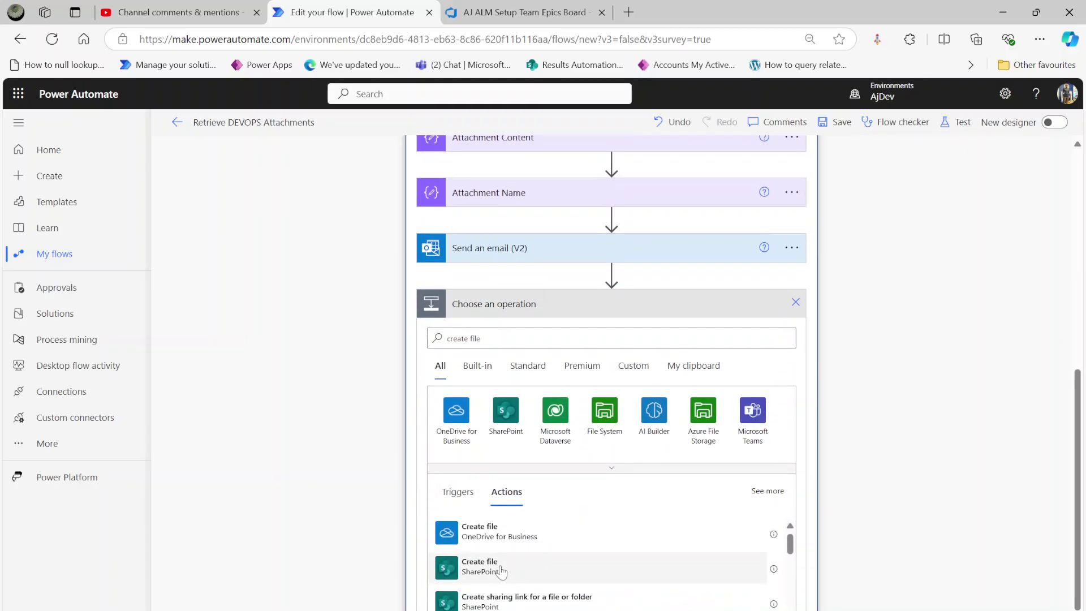
{"action": "left_click", "coordinate": [500, 565]}
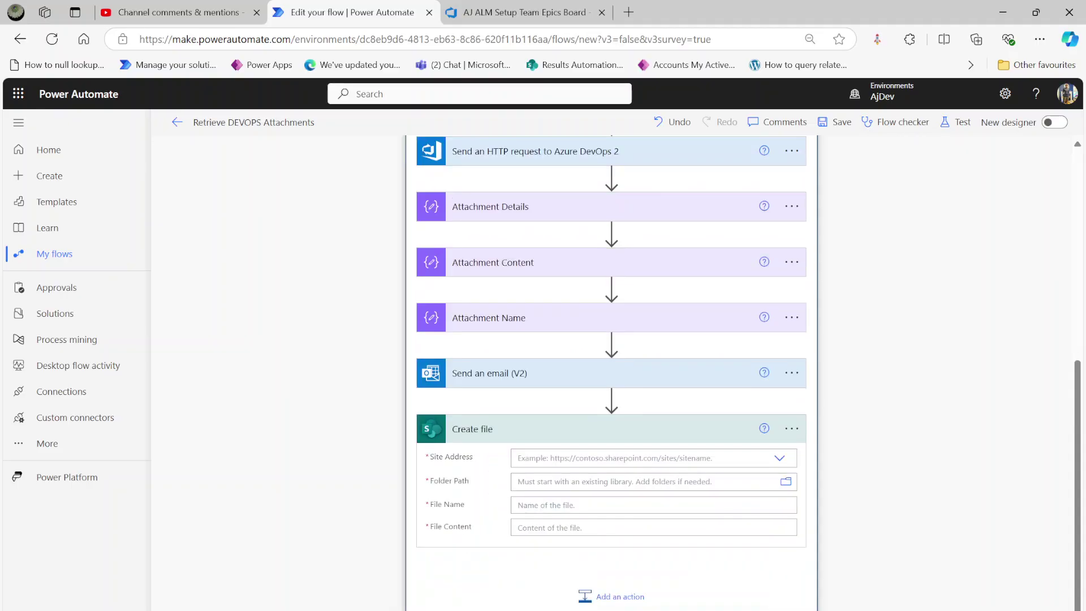
{"action": "left_click", "coordinate": [779, 458]}
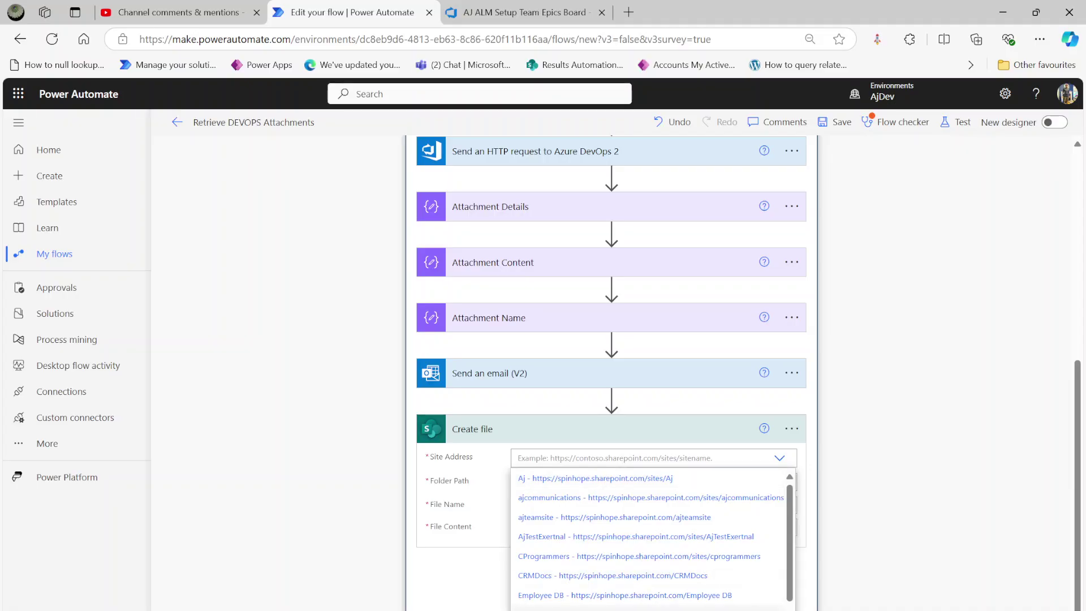
{"action": "left_click", "coordinate": [642, 565]}
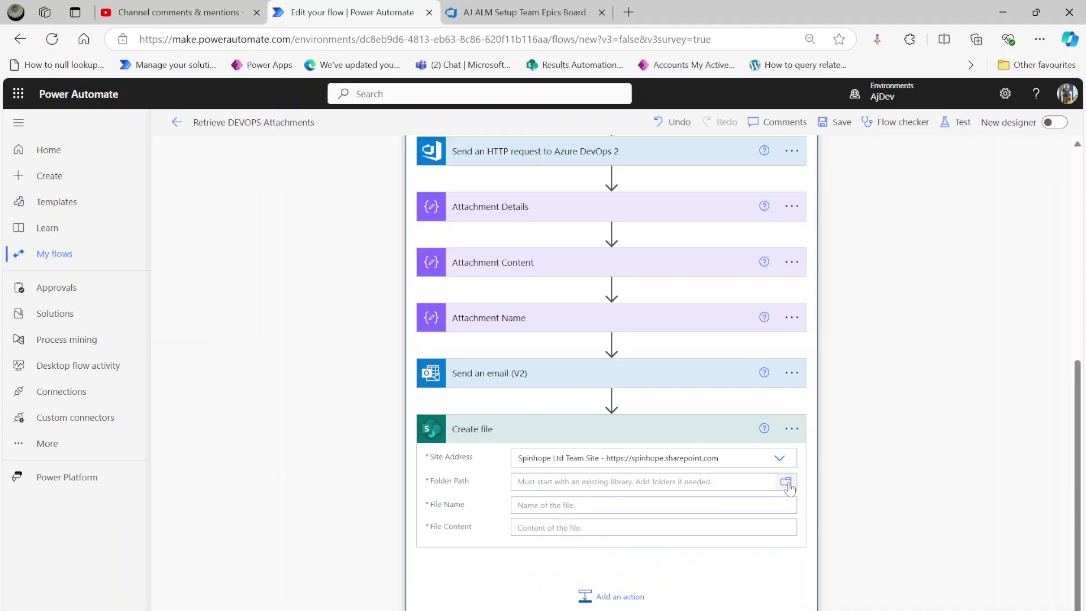
{"action": "left_click", "coordinate": [786, 483]}
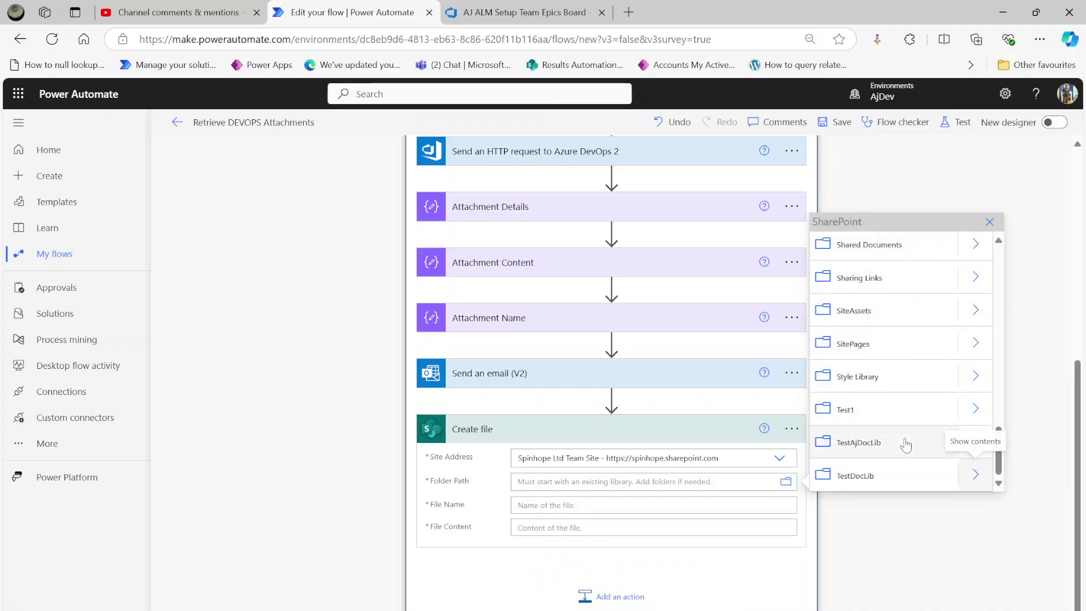
{"action": "left_click", "coordinate": [850, 420]}
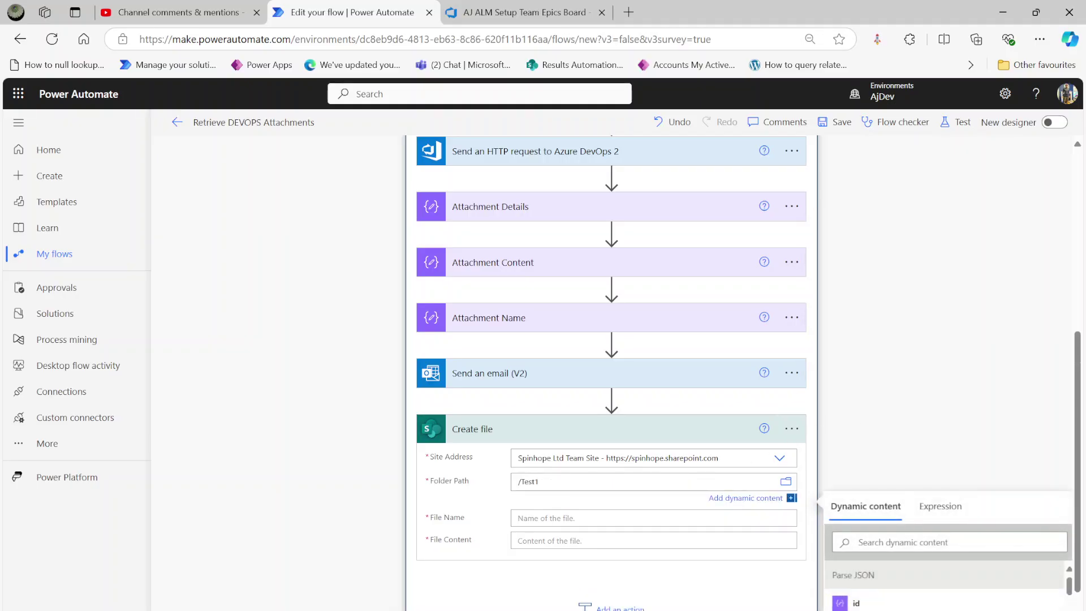
Set the Create file action's File Name to the Attachment Name outputs, fill File Content with an Outputs token, and save the flow.
{"action": "left_click", "coordinate": [526, 518]}
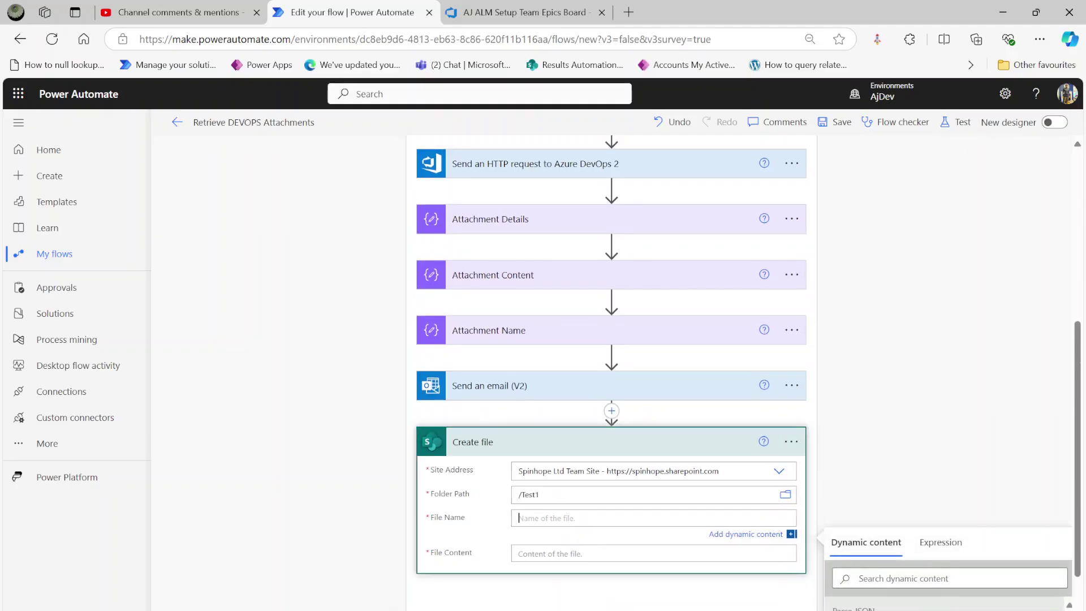
{"action": "type", "text": "outpu"}
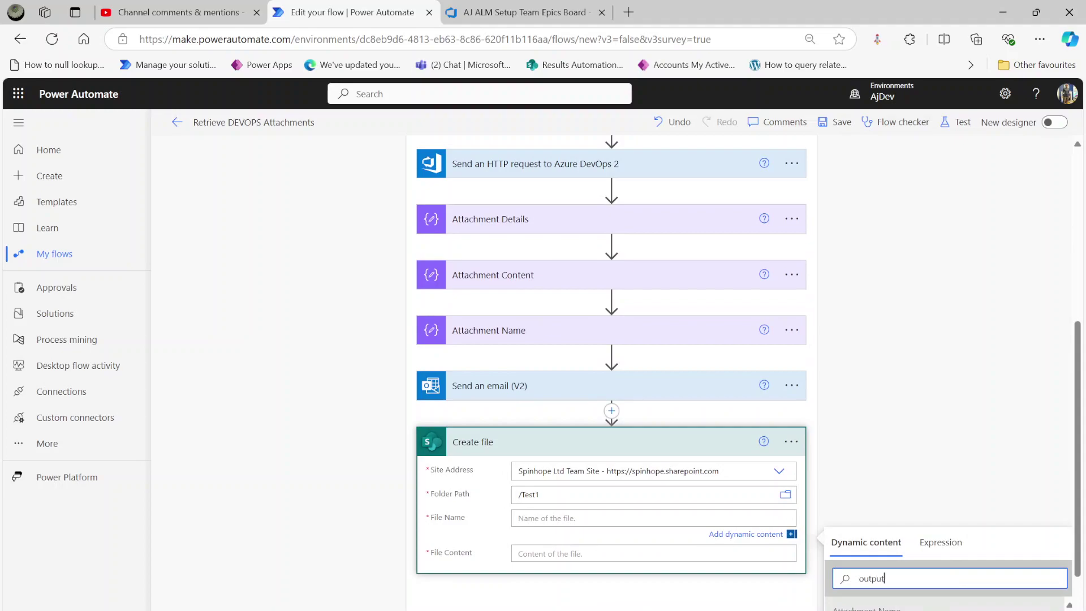
{"action": "type", "text": "t"}
{"action": "scroll", "coordinate": [885, 488], "scroll_direction": "down", "scroll_amount": 2}
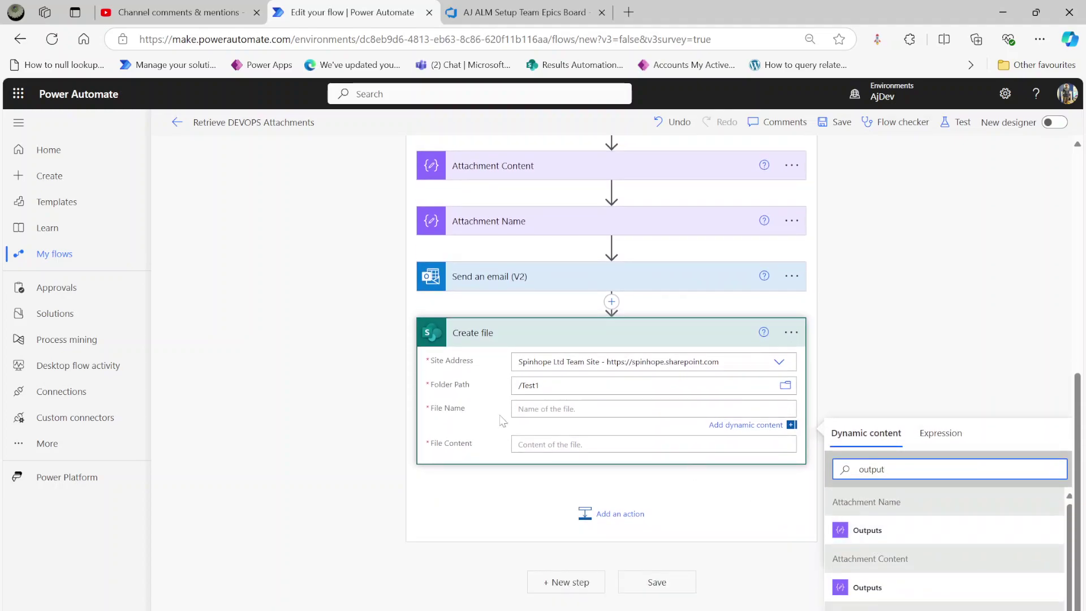
{"action": "left_click", "coordinate": [867, 531]}
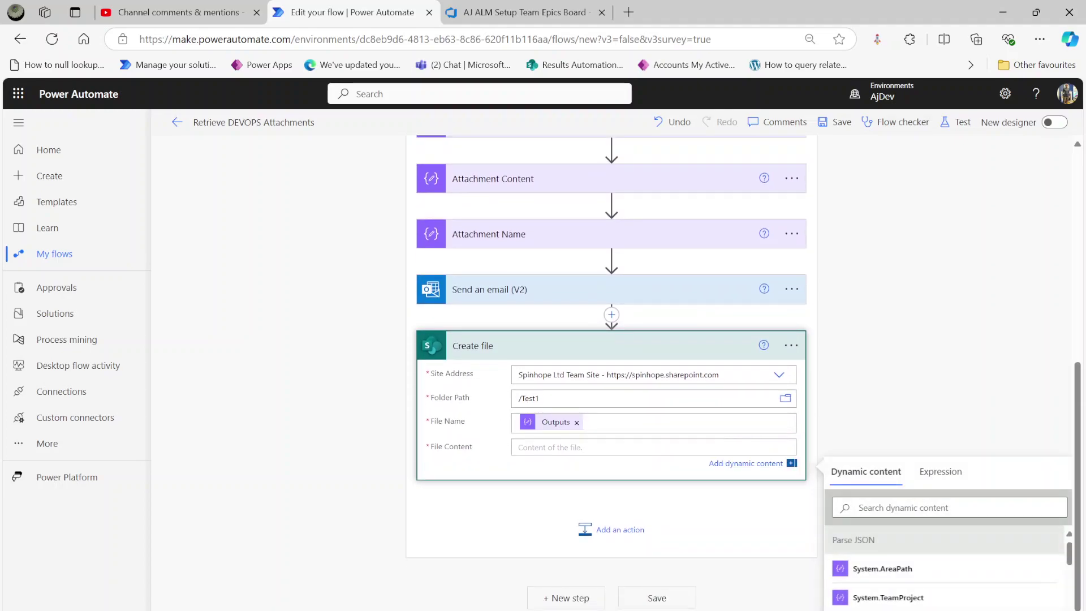
{"action": "type", "text": "output"}
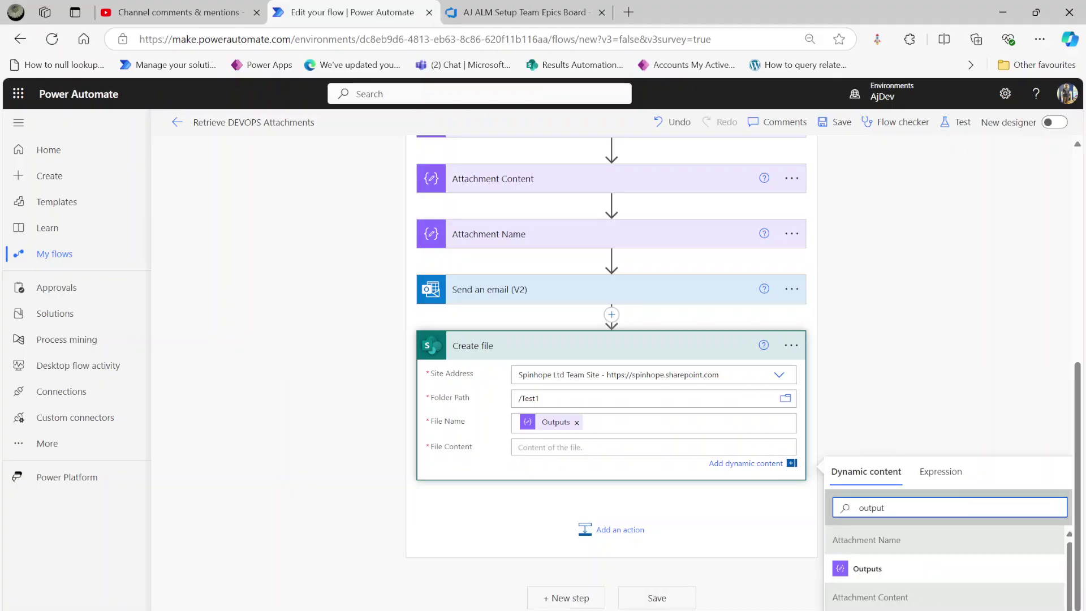
{"action": "left_click", "coordinate": [867, 568]}
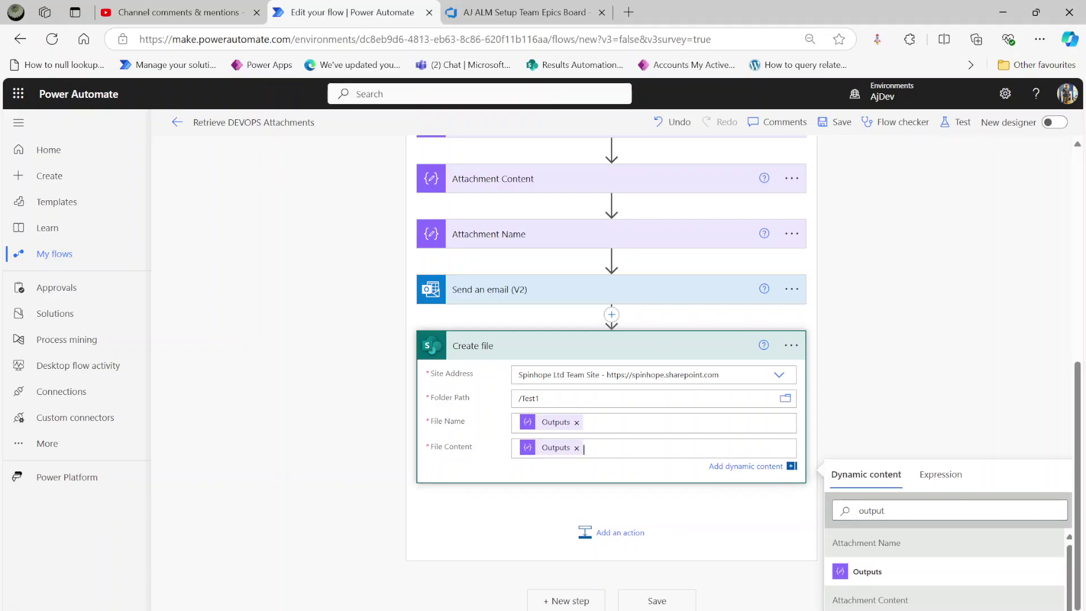
{"action": "left_click", "coordinate": [840, 125]}
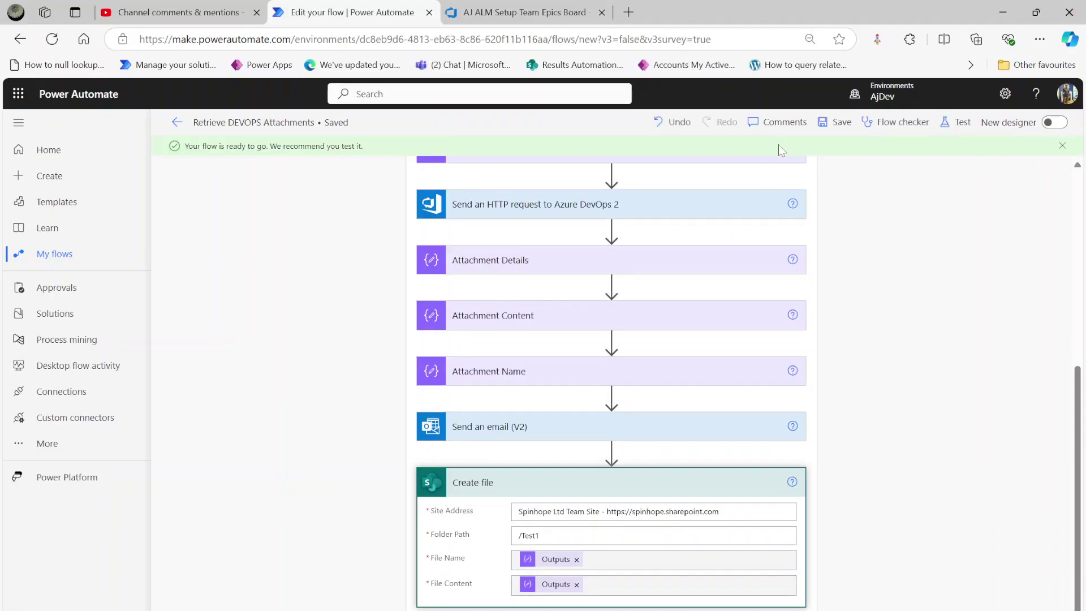
Test the saved flow with a manual trigger, running it with the existing Azure DevOps, Outlook and SharePoint connections.
{"action": "left_click", "coordinate": [956, 122]}
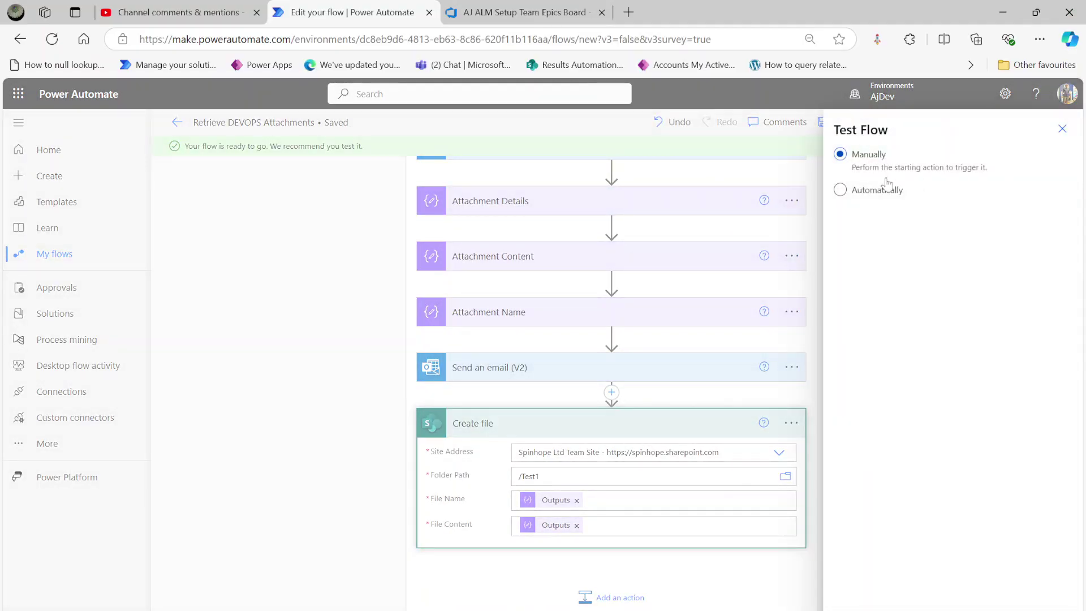
{"action": "key", "text": "Return"}
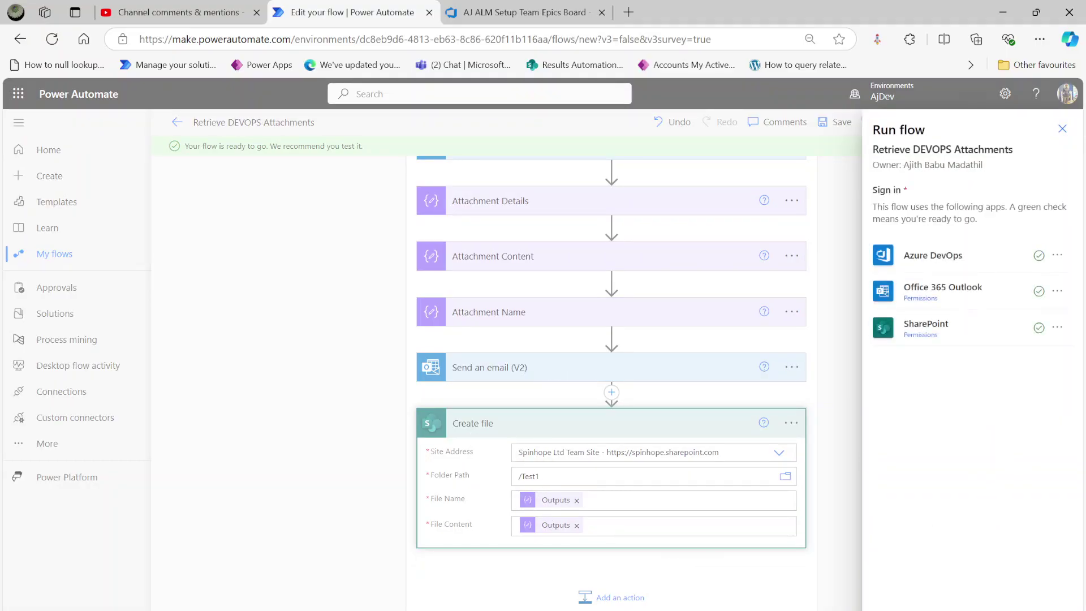
{"action": "key", "text": "Return"}
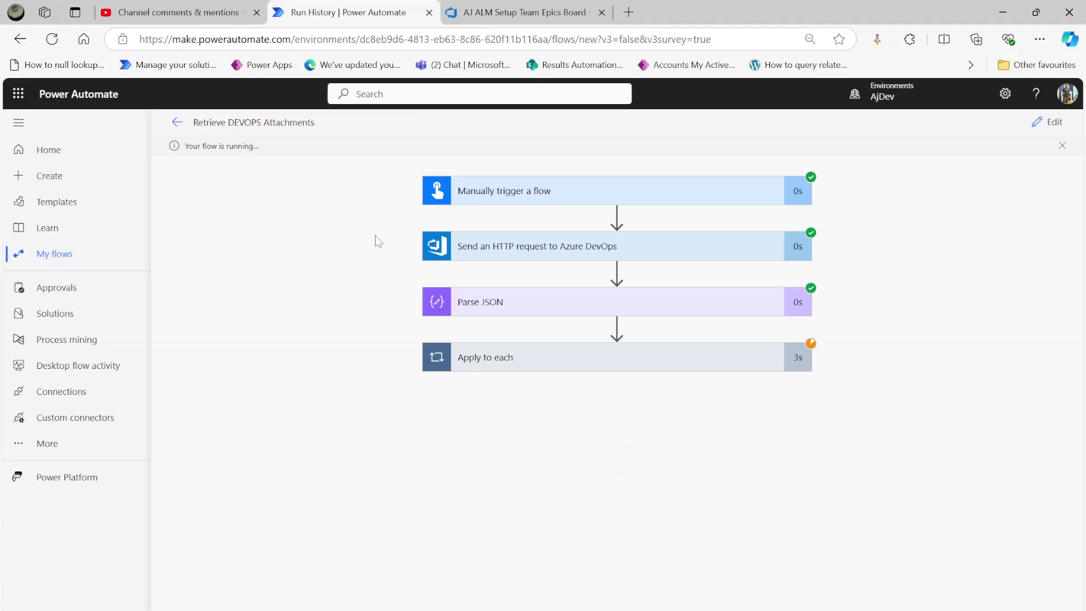
Open the SharePoint library at spinhope.sharepoint.com/test1 in a new browser tab.
{"action": "left_click", "coordinate": [629, 12]}
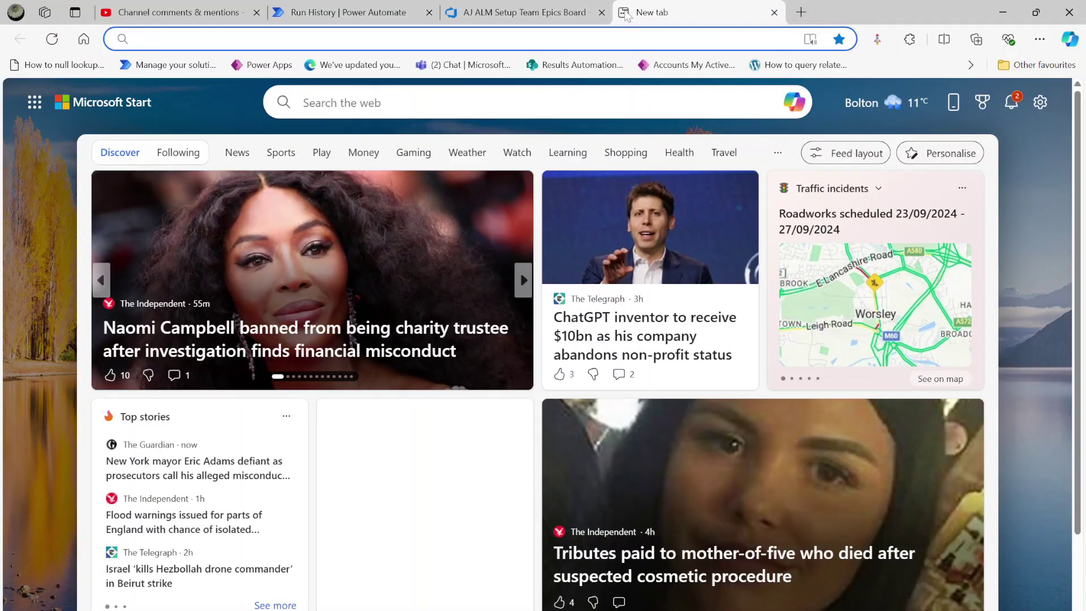
{"action": "type", "text": "spi"}
{"action": "key", "text": "End"}
{"action": "type", "text": "/test1"}
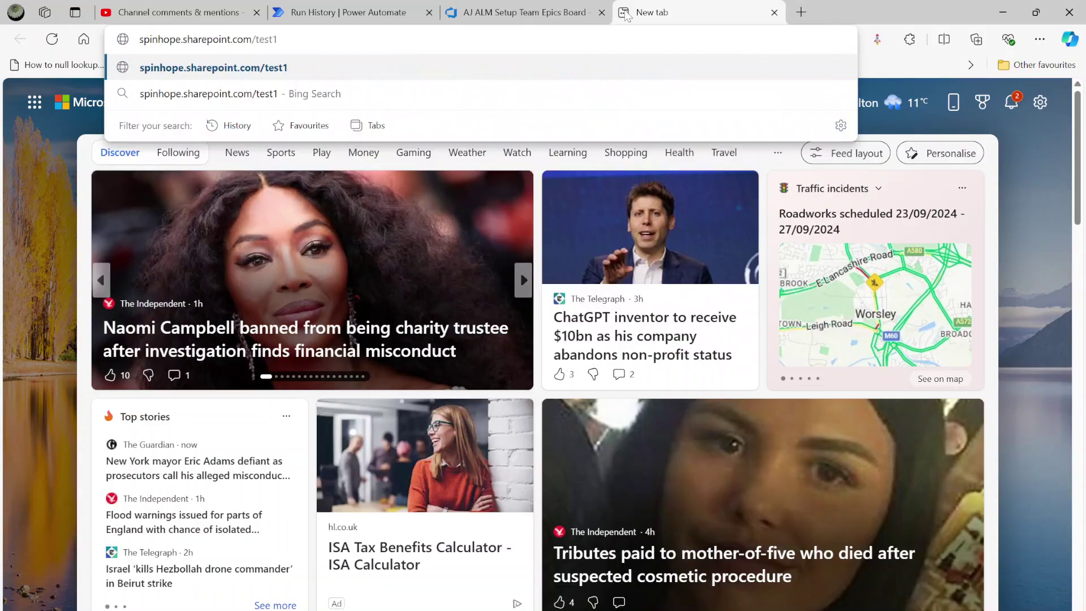
{"action": "key", "text": "Return"}
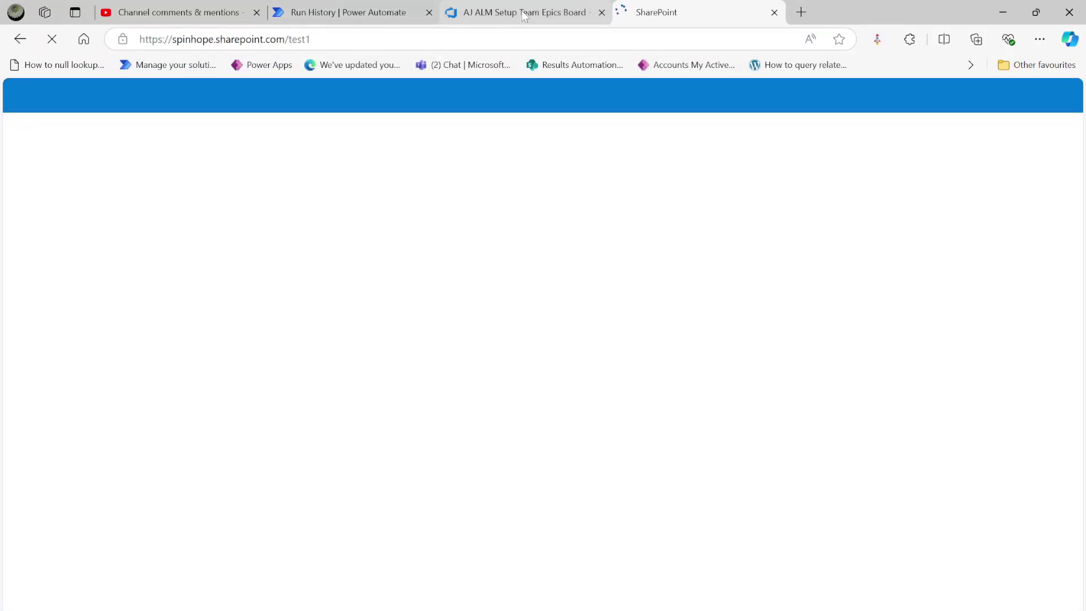
Back in the Power Automate run, examine the Send an email and Create file results inside Apply to each.
{"action": "left_click", "coordinate": [369, 12]}
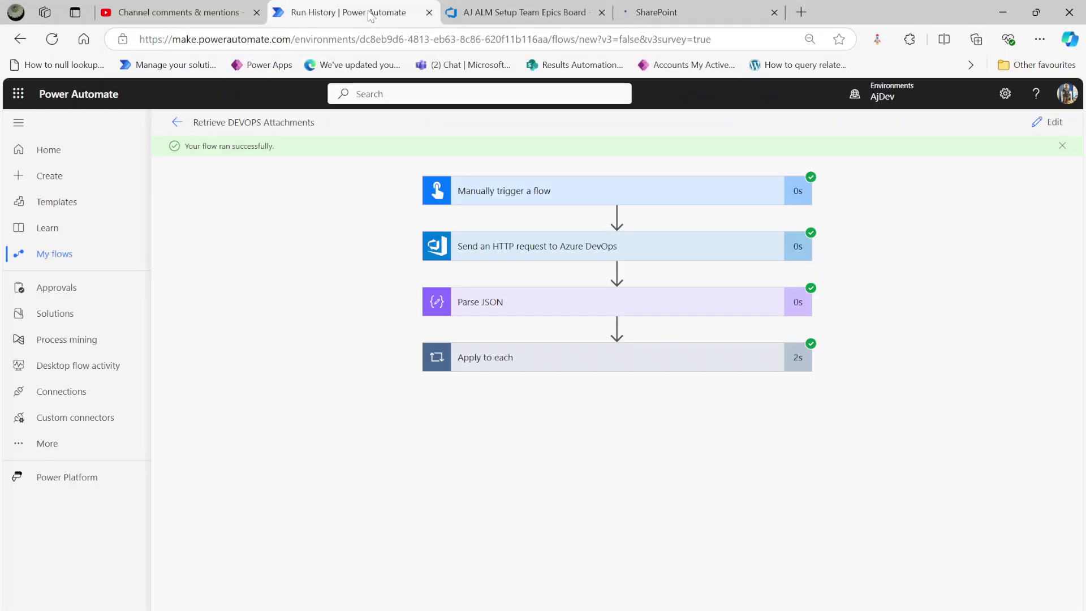
{"action": "left_click", "coordinate": [516, 357]}
{"action": "scroll", "coordinate": [339, 543], "scroll_direction": "down", "scroll_amount": 3}
{"action": "left_click", "coordinate": [486, 546]}
{"action": "scroll", "coordinate": [305, 543], "scroll_direction": "down", "scroll_amount": 6}
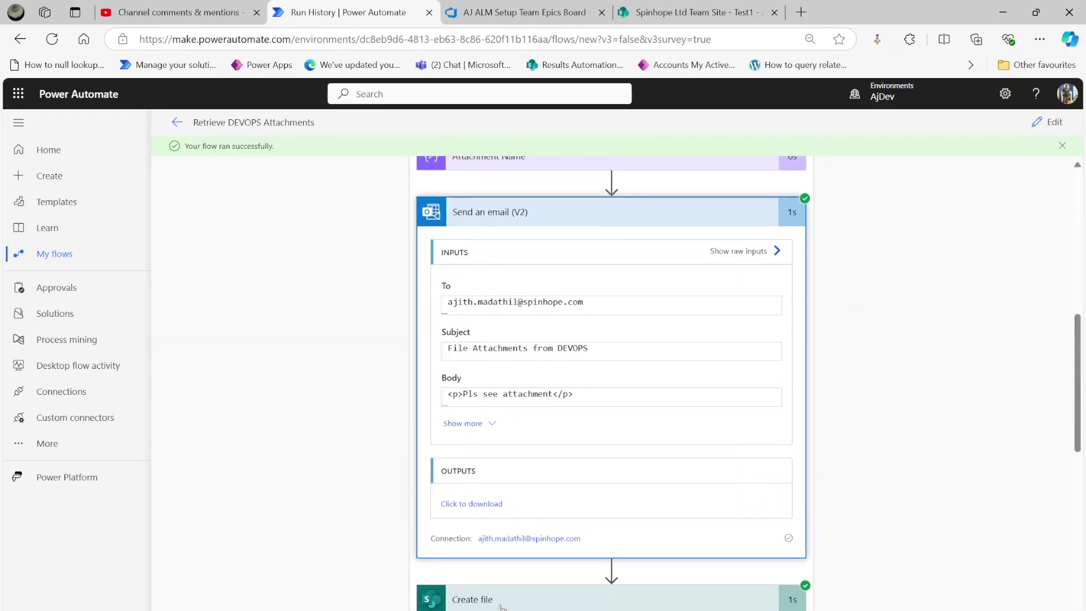
{"action": "scroll", "coordinate": [328, 565], "scroll_direction": "down", "scroll_amount": 4}
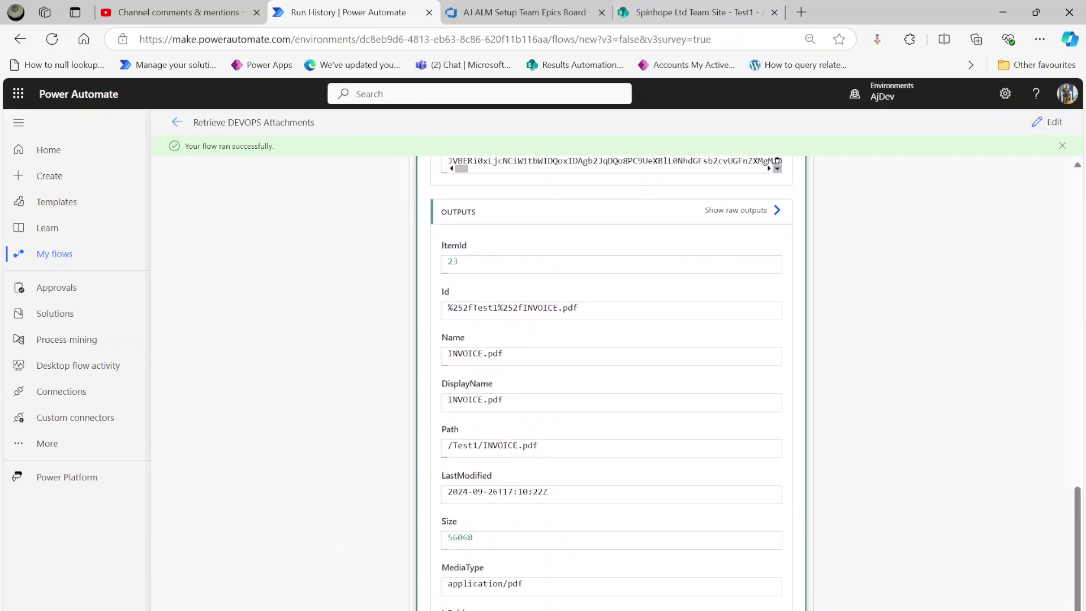
In the SharePoint Test1 library, sort the files by Modified with the newest first, preview INVOICE.pdf, and glance at the Azure DevOps epic.
{"action": "left_click", "coordinate": [641, 17]}
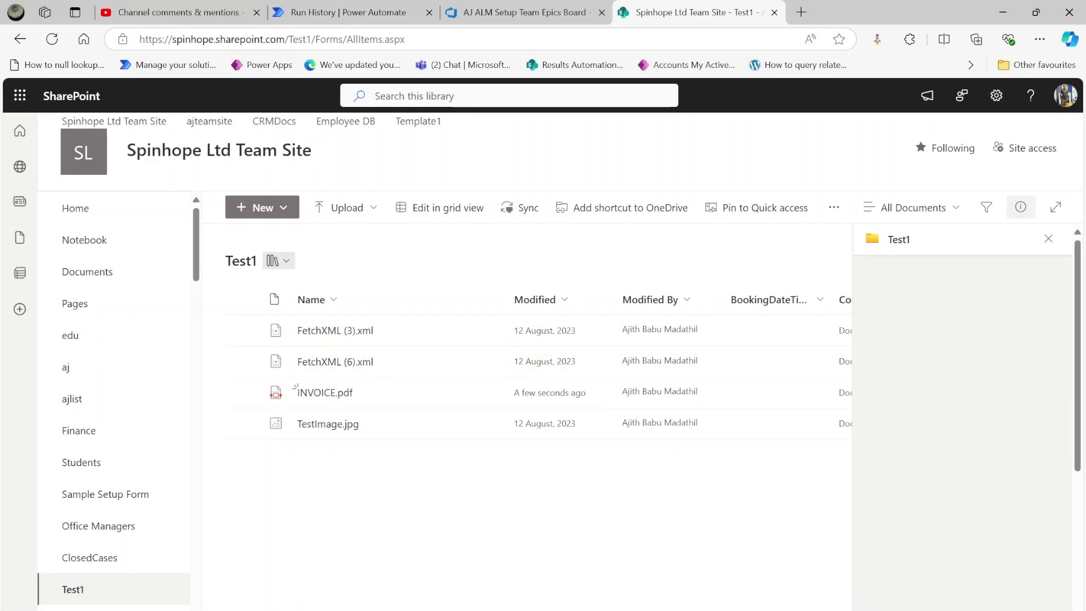
{"action": "left_click", "coordinate": [1048, 239]}
{"action": "left_click", "coordinate": [544, 301]}
{"action": "left_click", "coordinate": [569, 356]}
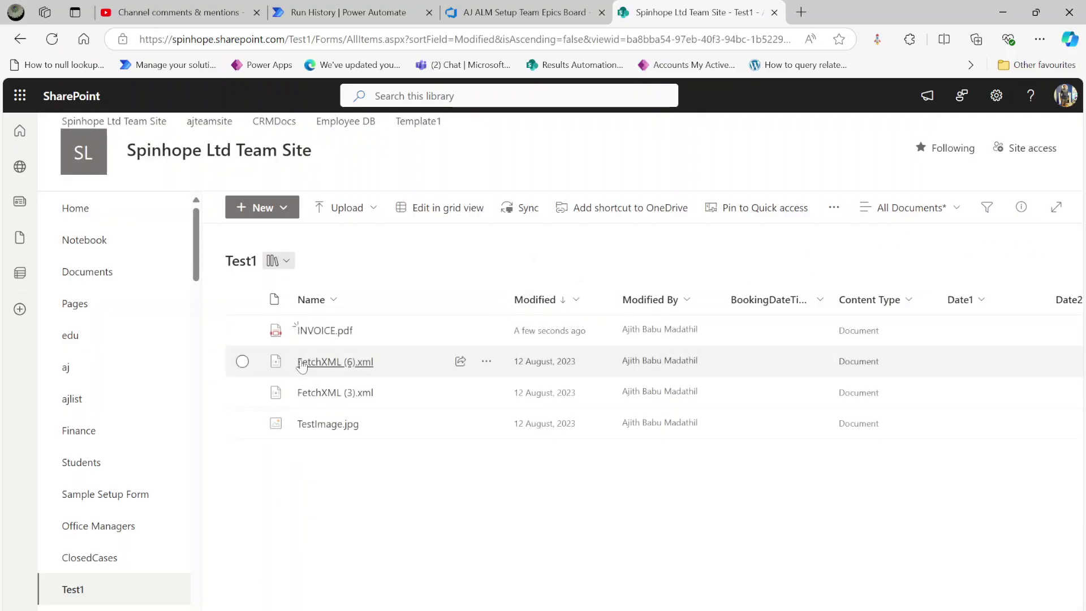
{"action": "left_click", "coordinate": [338, 332]}
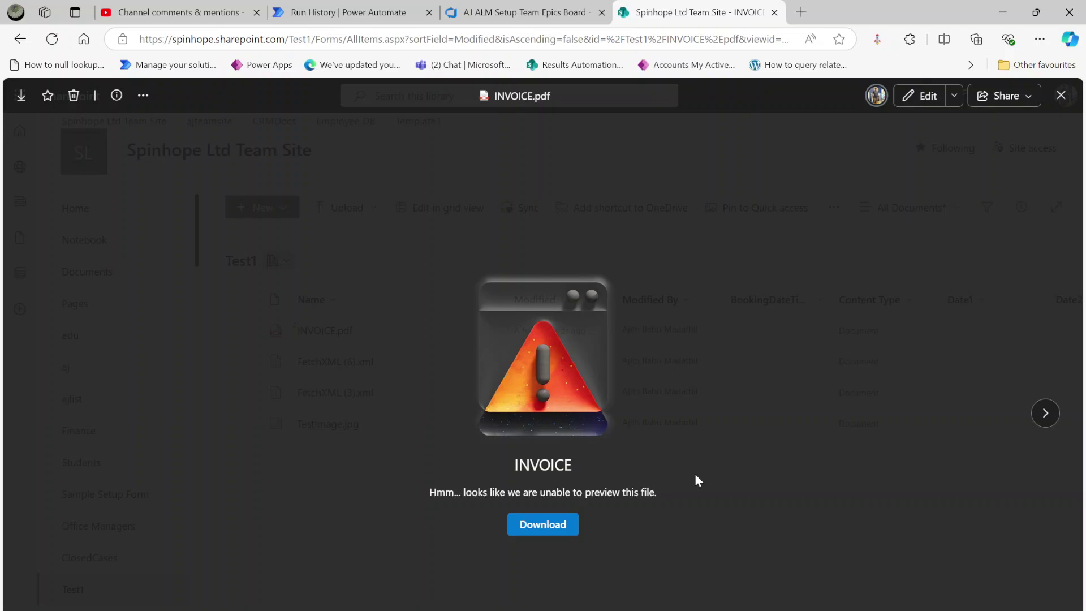
{"action": "left_click", "coordinate": [1061, 96]}
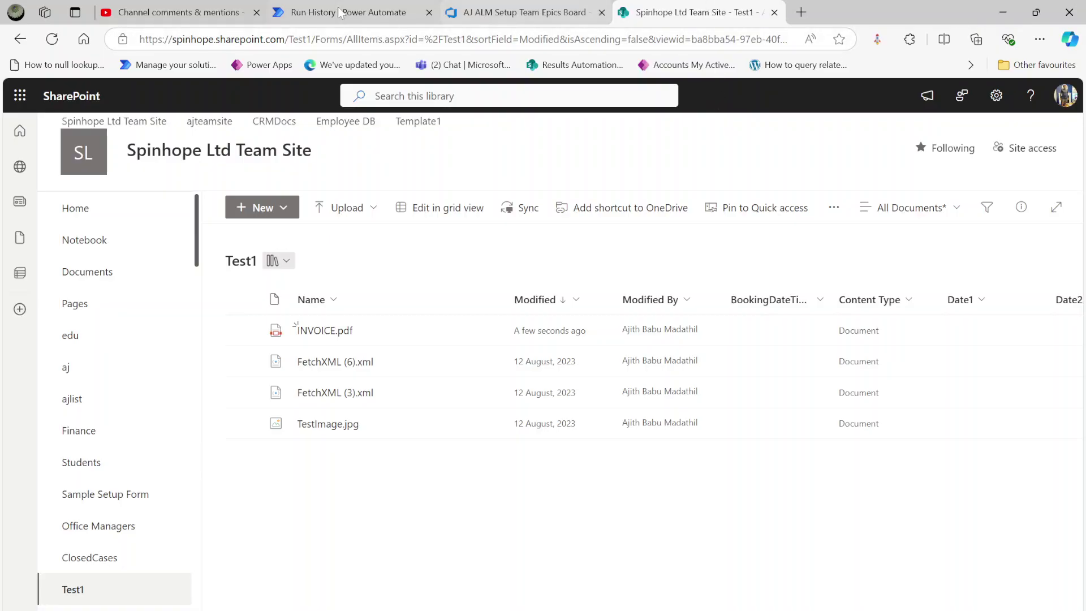
{"action": "left_click", "coordinate": [453, 11]}
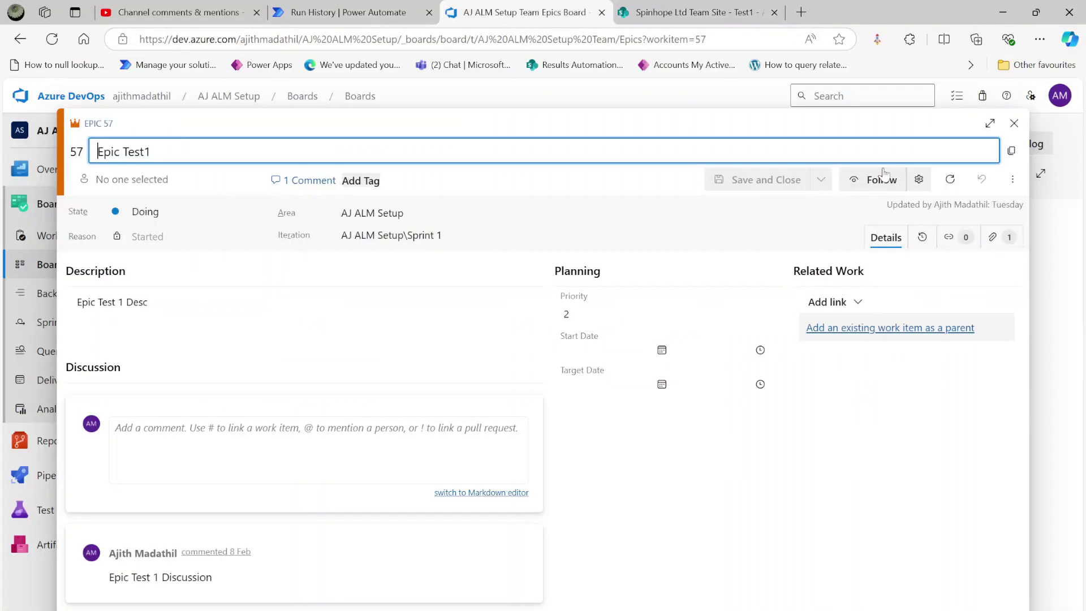
{"action": "key", "text": "ctrl+shift+Tab"}
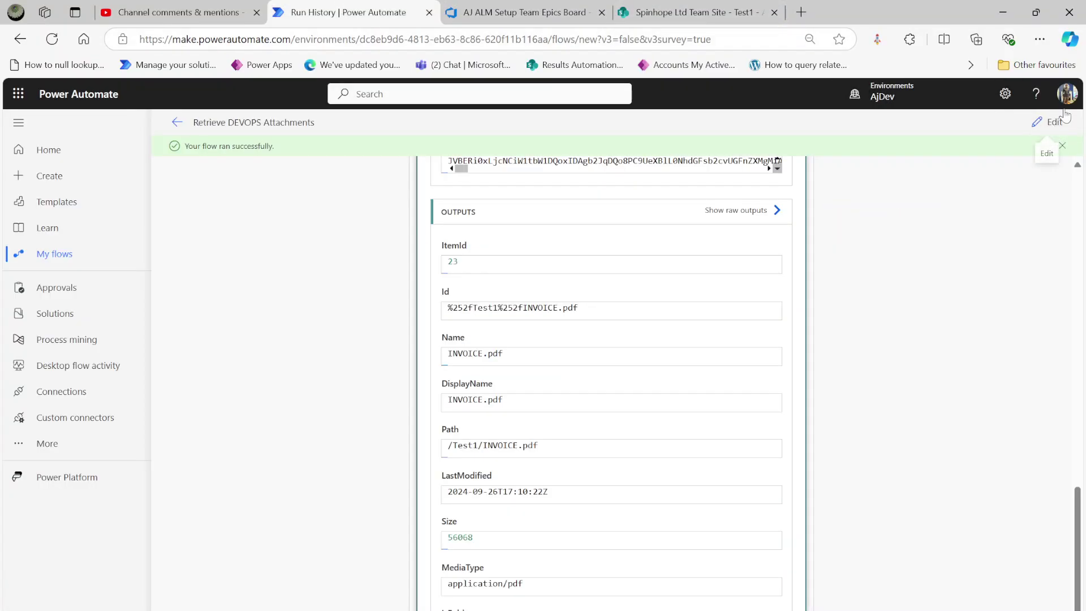
Reopen the flow for editing and clear the email's attachment content and the Create file action's File Content.
{"action": "left_click", "coordinate": [1051, 123]}
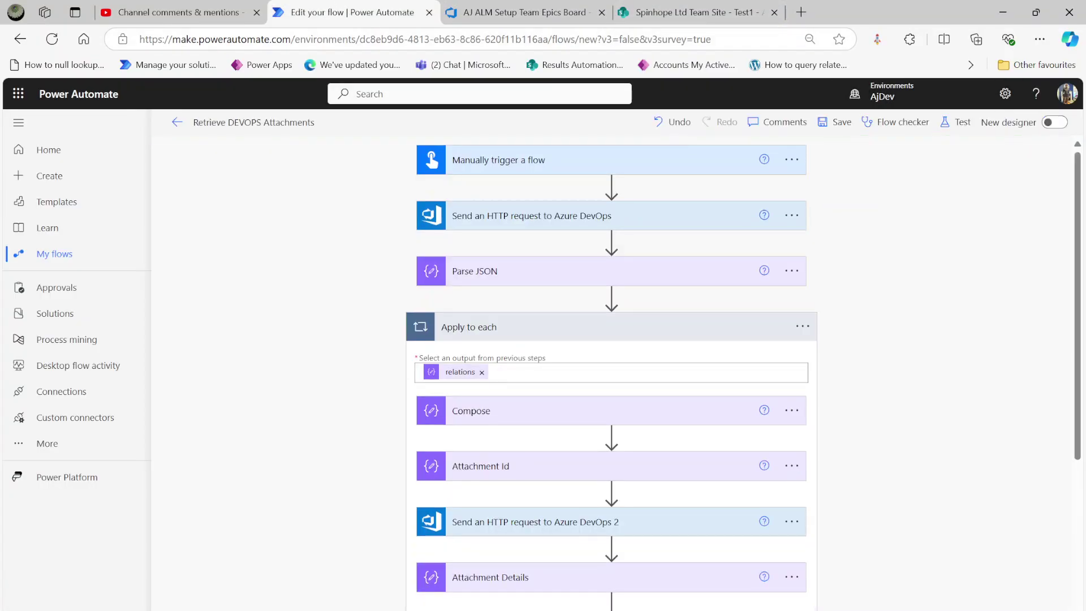
{"action": "scroll", "coordinate": [364, 530], "scroll_direction": "down", "scroll_amount": 6}
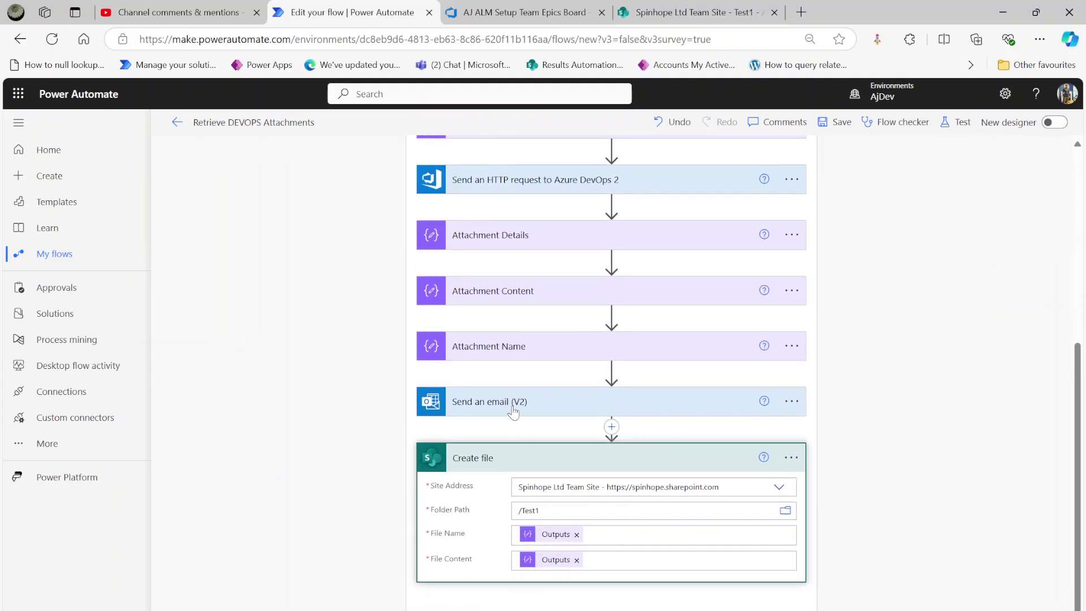
{"action": "left_click", "coordinate": [513, 411]}
{"action": "scroll", "coordinate": [374, 514], "scroll_direction": "down", "scroll_amount": 5}
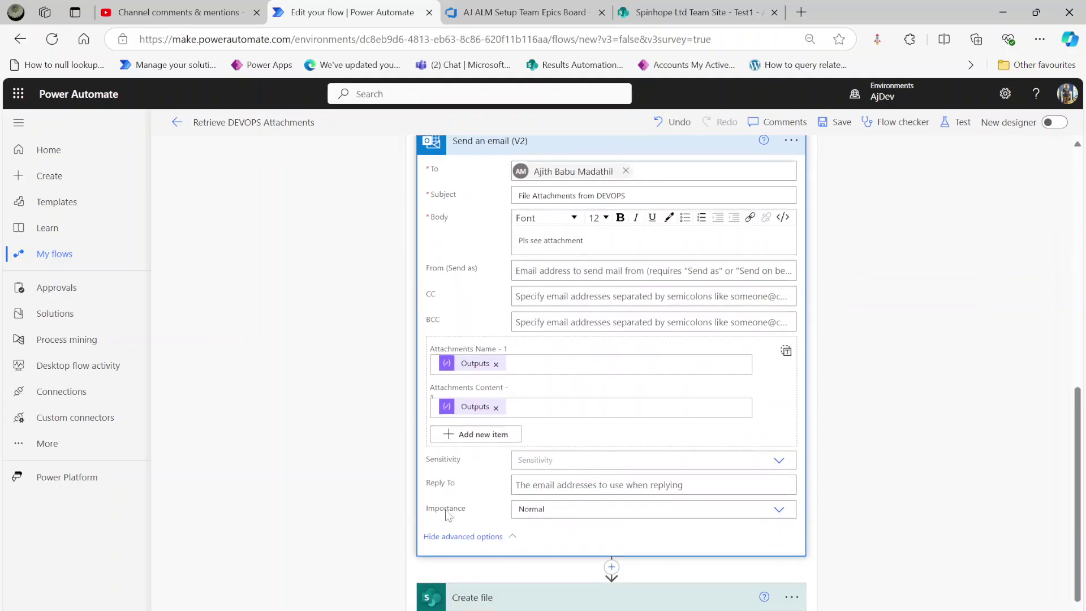
{"action": "left_click", "coordinate": [496, 406]}
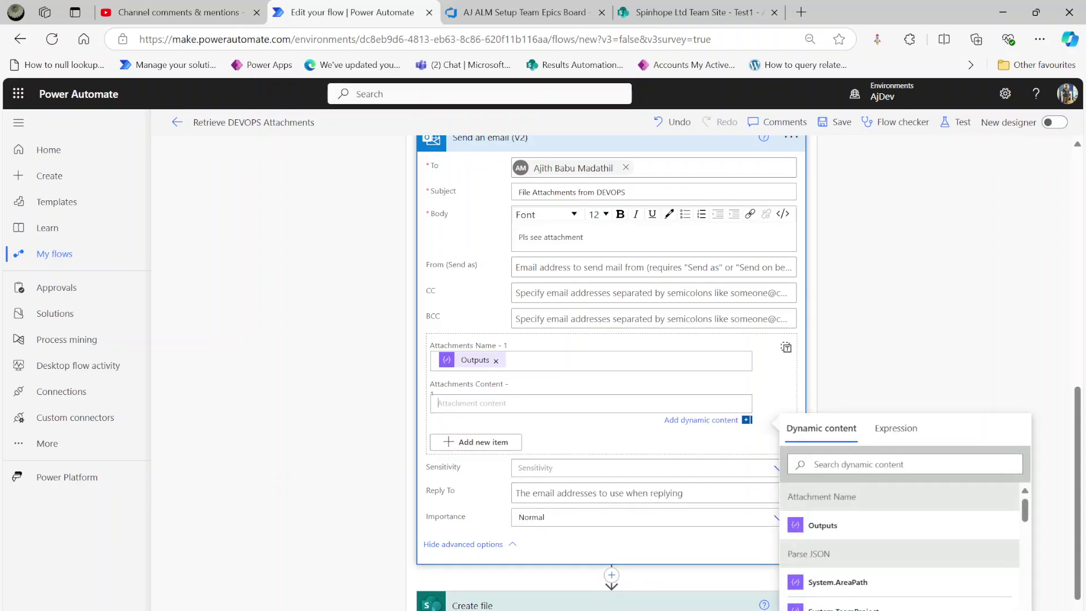
{"action": "scroll", "coordinate": [584, 566], "scroll_direction": "down", "scroll_amount": 2}
{"action": "left_click", "coordinate": [576, 575]}
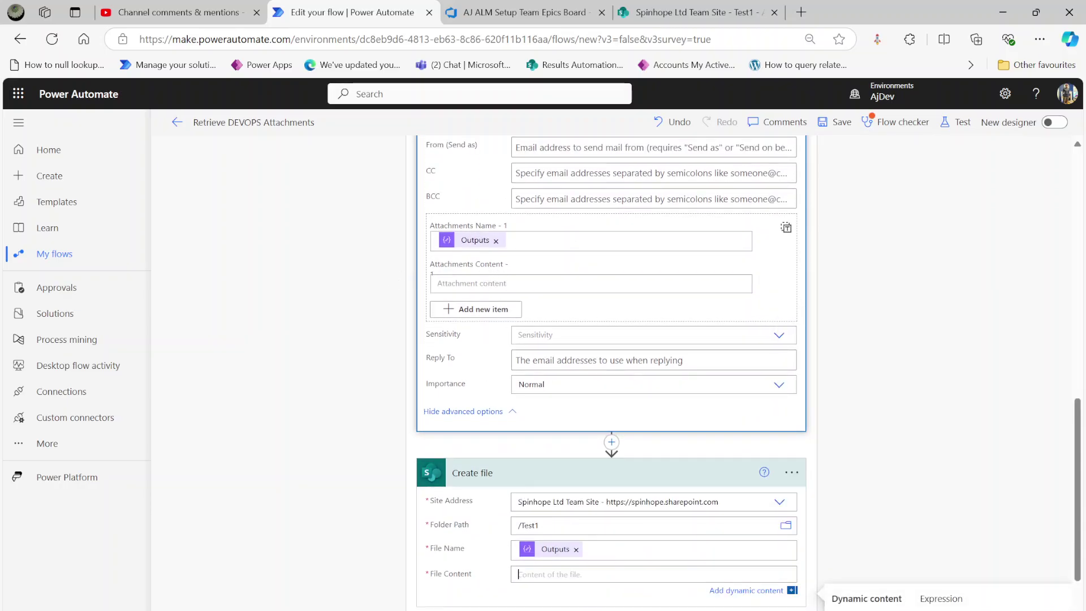
Begin a base64ToBinary() expression for the email's attachment content, ready for an argument between the parentheses.
{"action": "left_click", "coordinate": [474, 284]}
{"action": "left_click", "coordinate": [896, 293]}
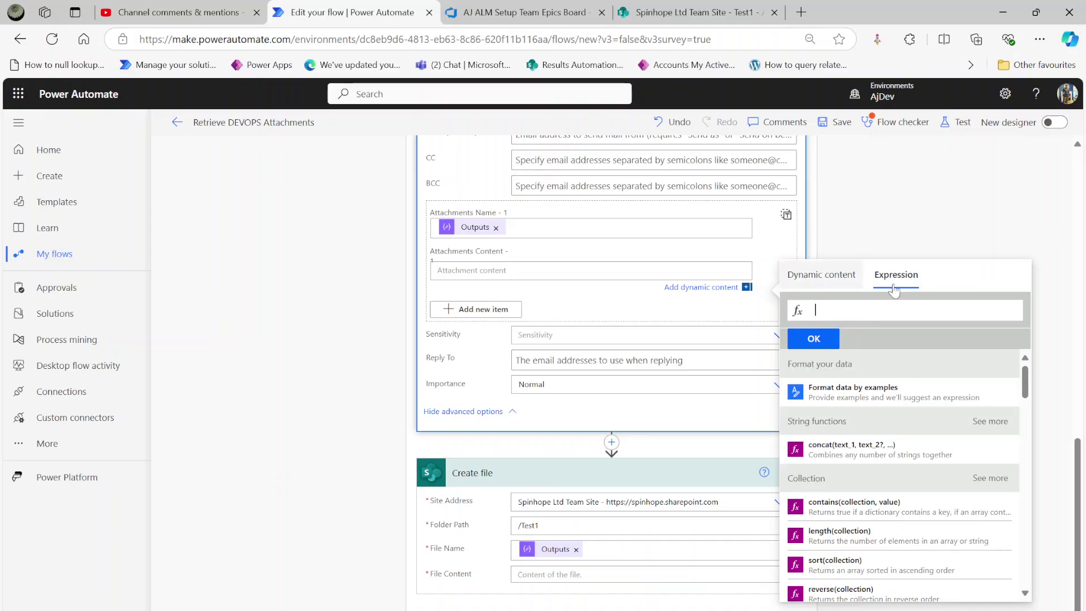
{"action": "type", "text": "base"}
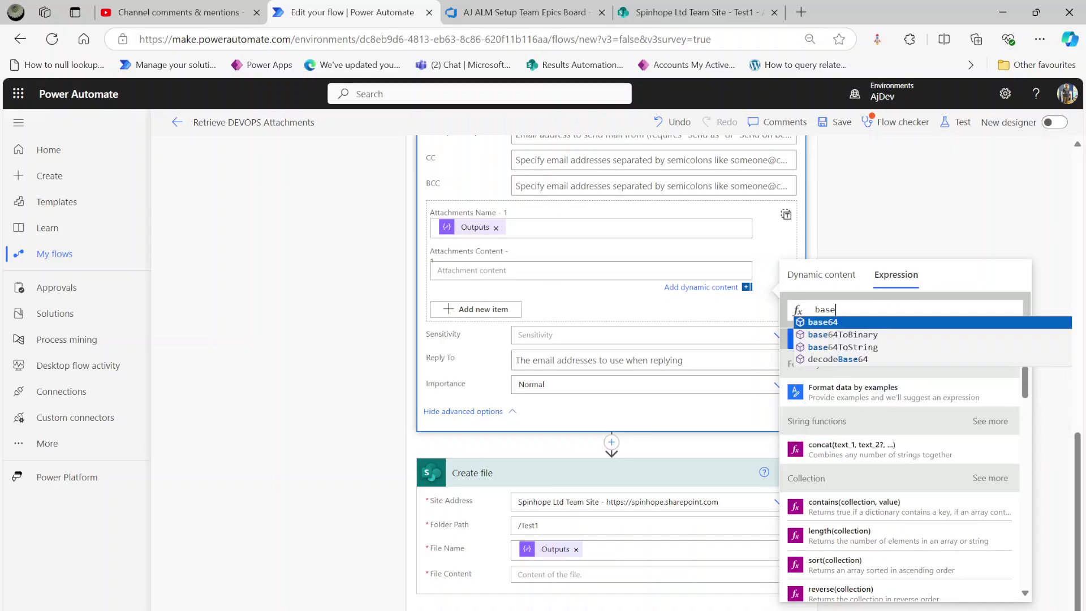
{"action": "key", "text": "Down"}
{"action": "key", "text": "Return"}
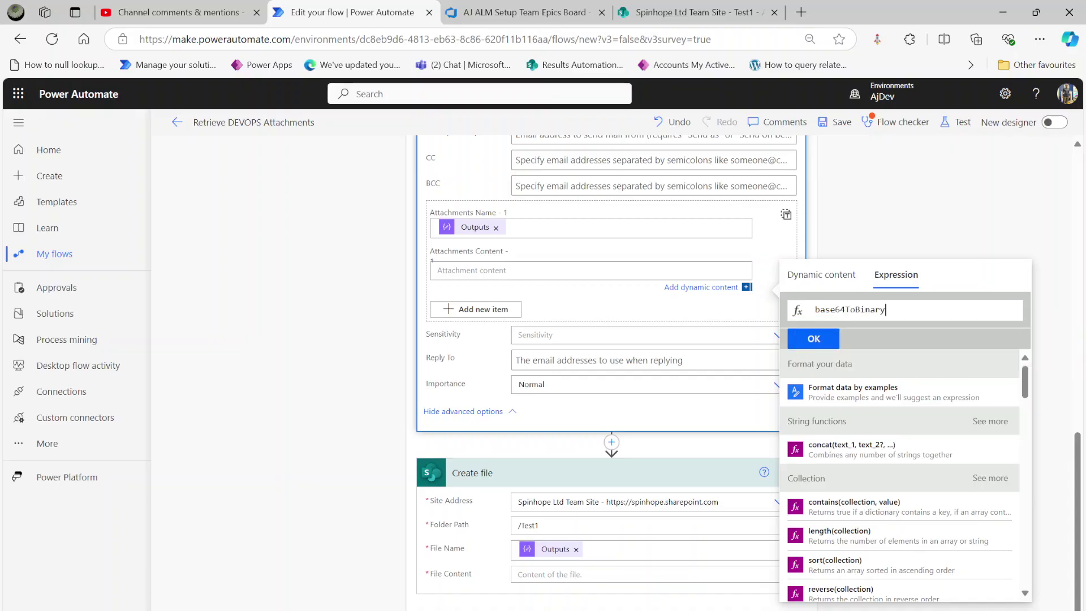
{"action": "type", "text": "()"}
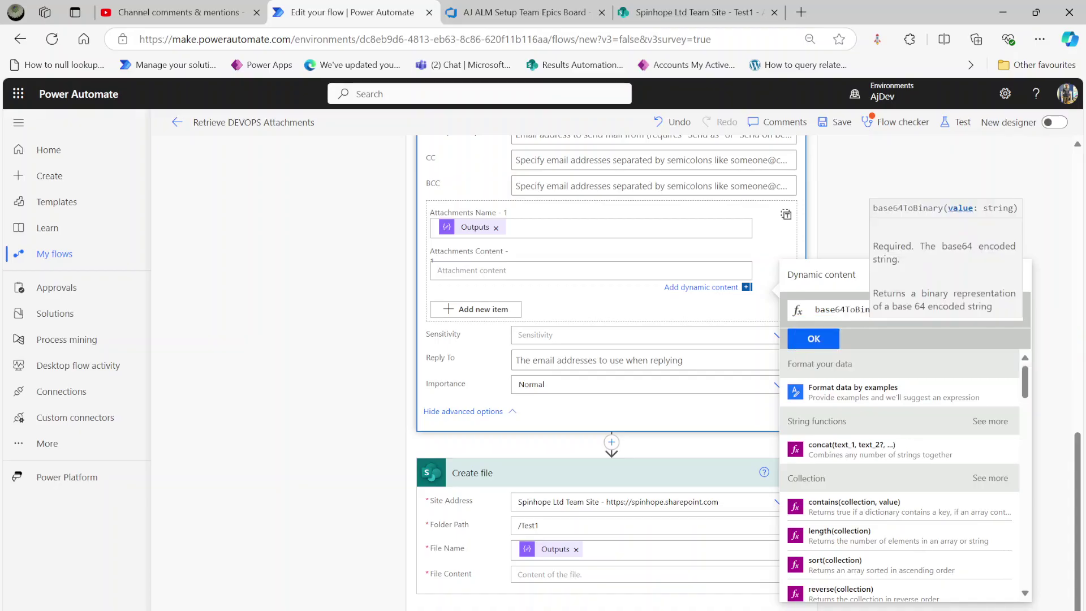
{"action": "double_click", "coordinate": [856, 310]}
{"action": "left_click", "coordinate": [890, 309]}
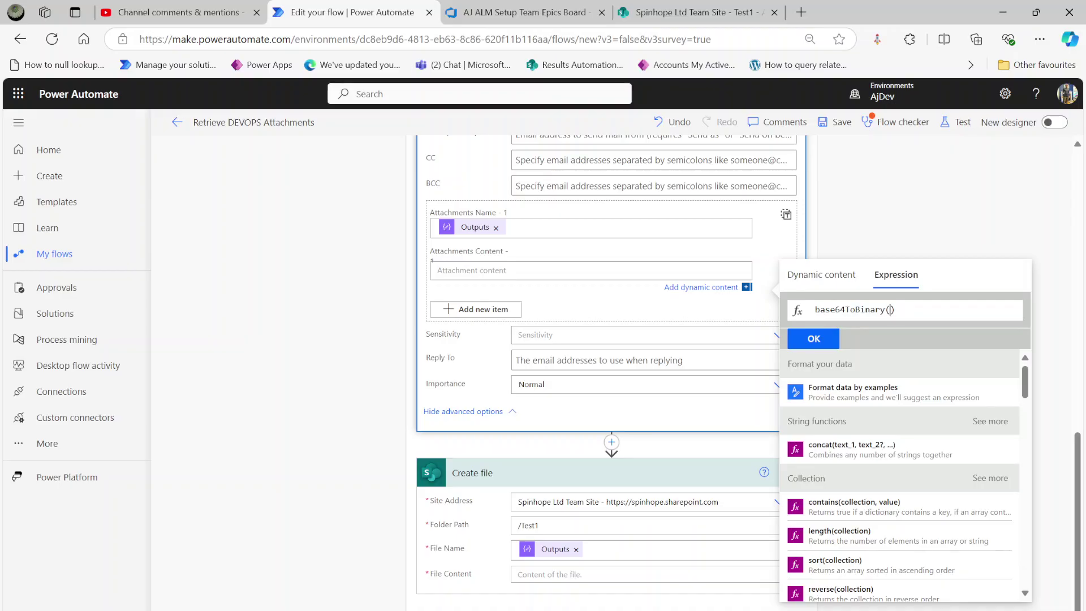
Insert the Attachment Content outputs as the base64ToBinary argument, copy the whole expression, and apply it to the email's attachment content.
{"action": "left_click", "coordinate": [821, 274]}
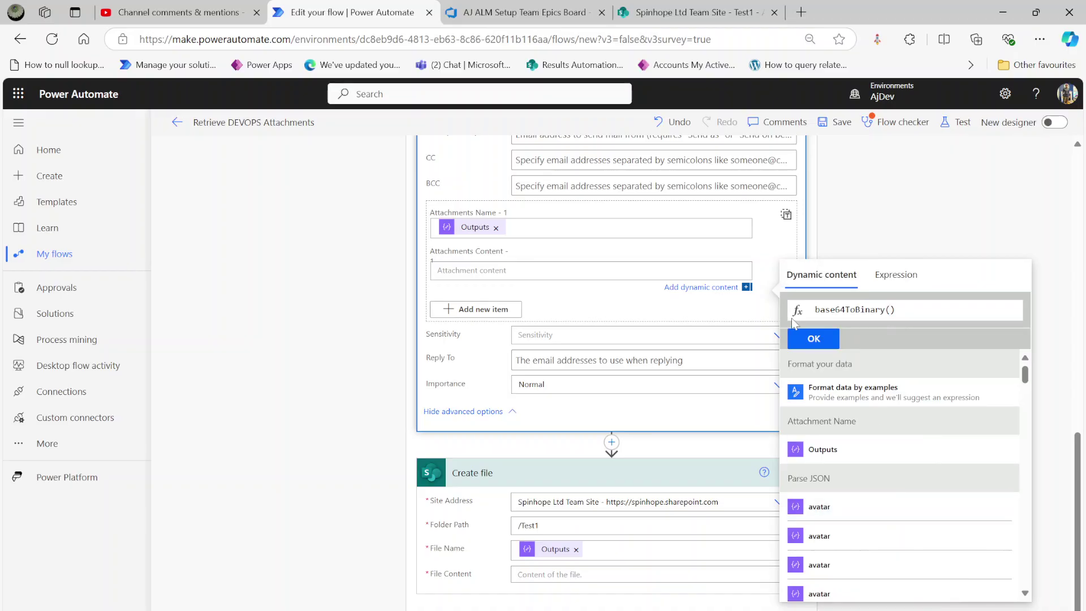
{"action": "scroll", "coordinate": [887, 525], "scroll_direction": "down", "scroll_amount": 1}
{"action": "scroll", "coordinate": [885, 525], "scroll_direction": "down", "scroll_amount": 10}
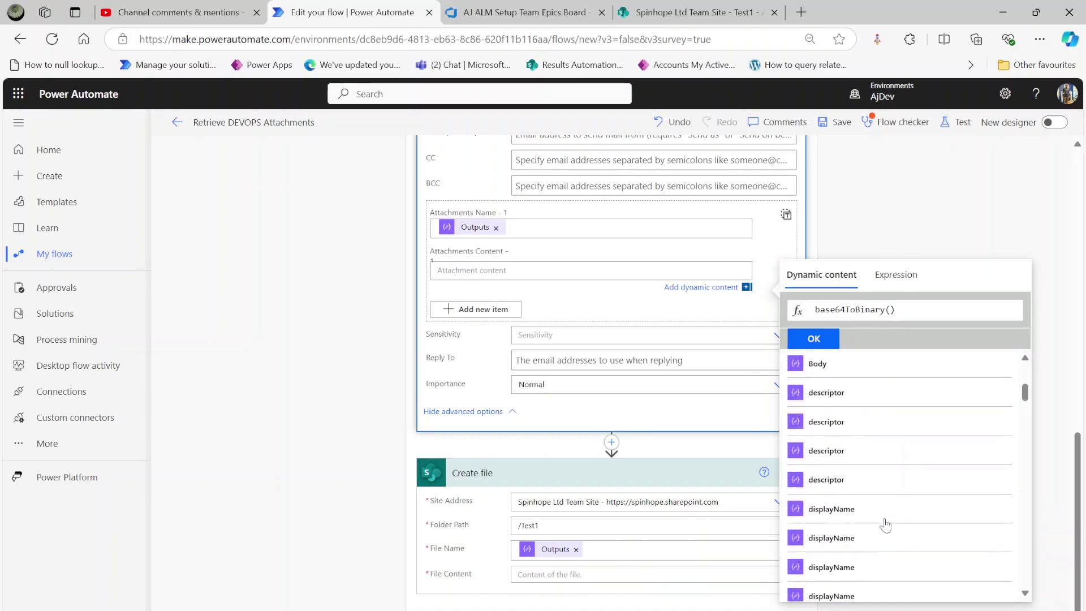
{"action": "scroll", "coordinate": [886, 525], "scroll_direction": "down", "scroll_amount": 15}
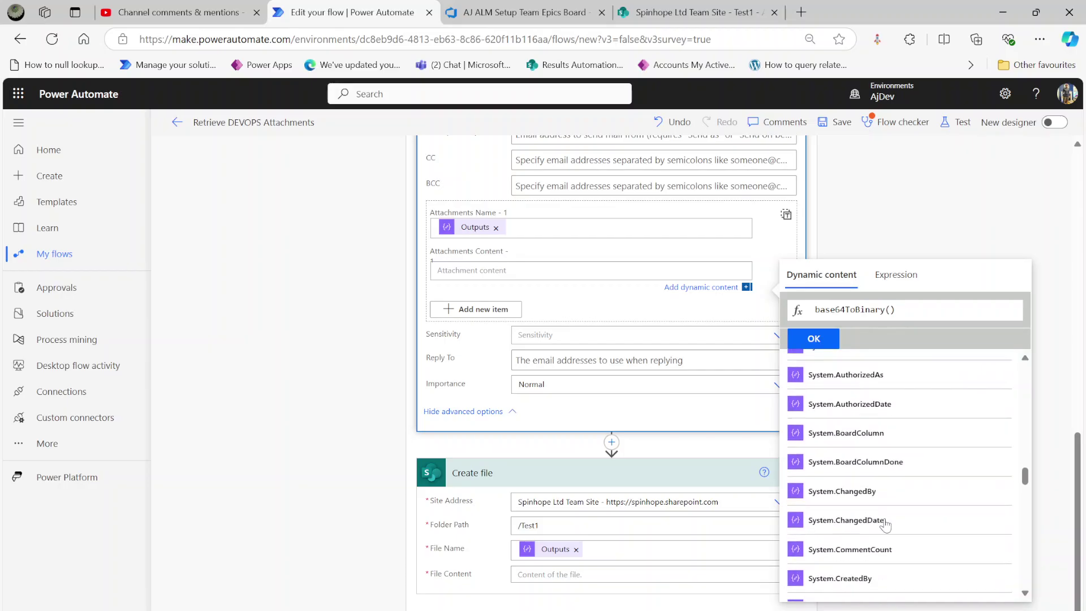
{"action": "scroll", "coordinate": [885, 525], "scroll_direction": "down", "scroll_amount": 10}
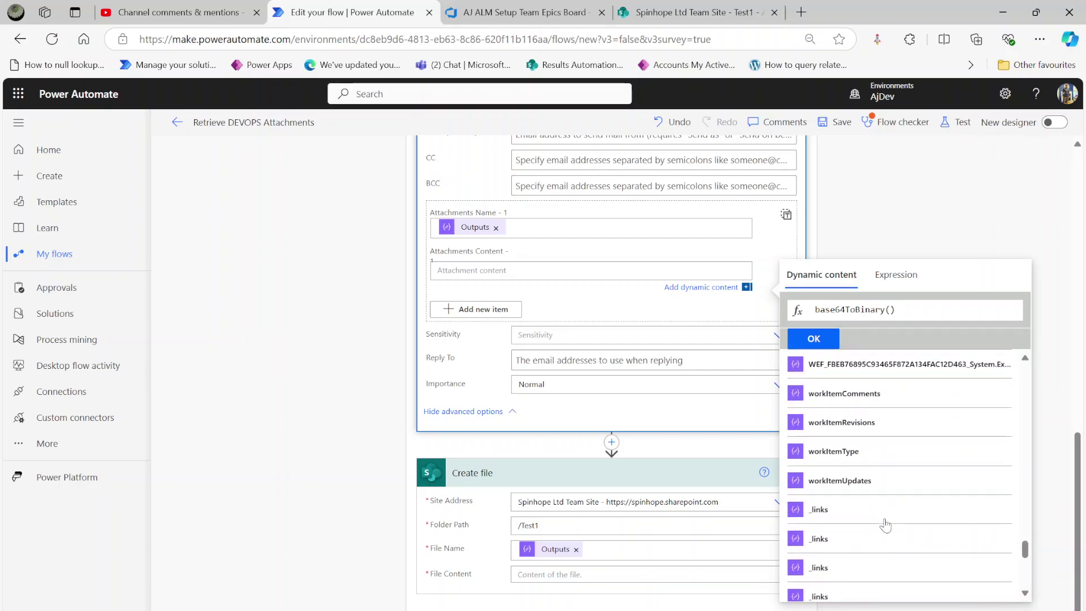
{"action": "scroll", "coordinate": [882, 515], "scroll_direction": "up", "scroll_amount": 2}
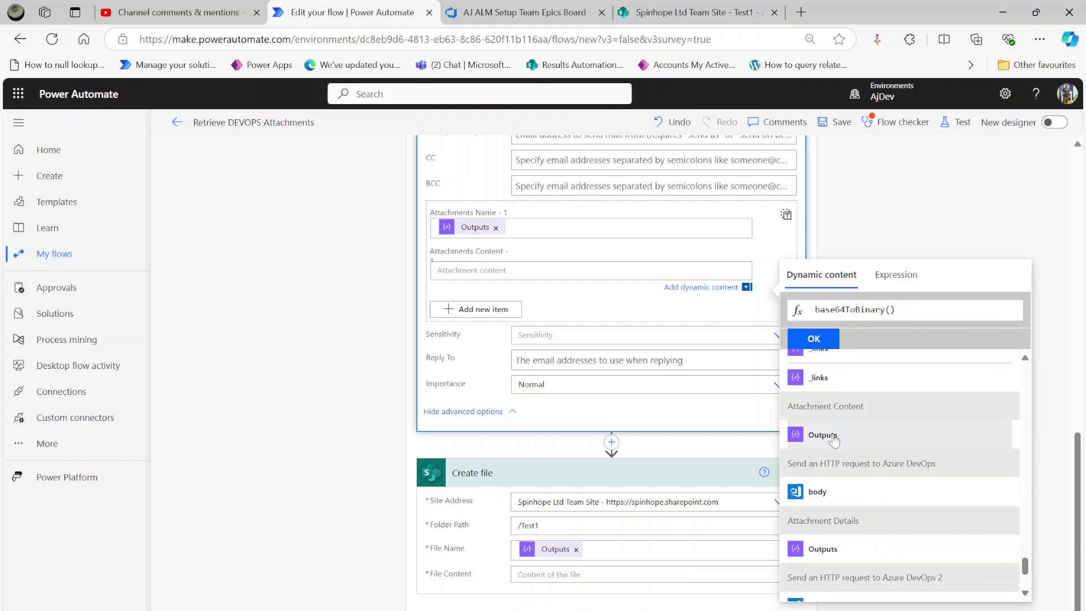
{"action": "left_click", "coordinate": [834, 435]}
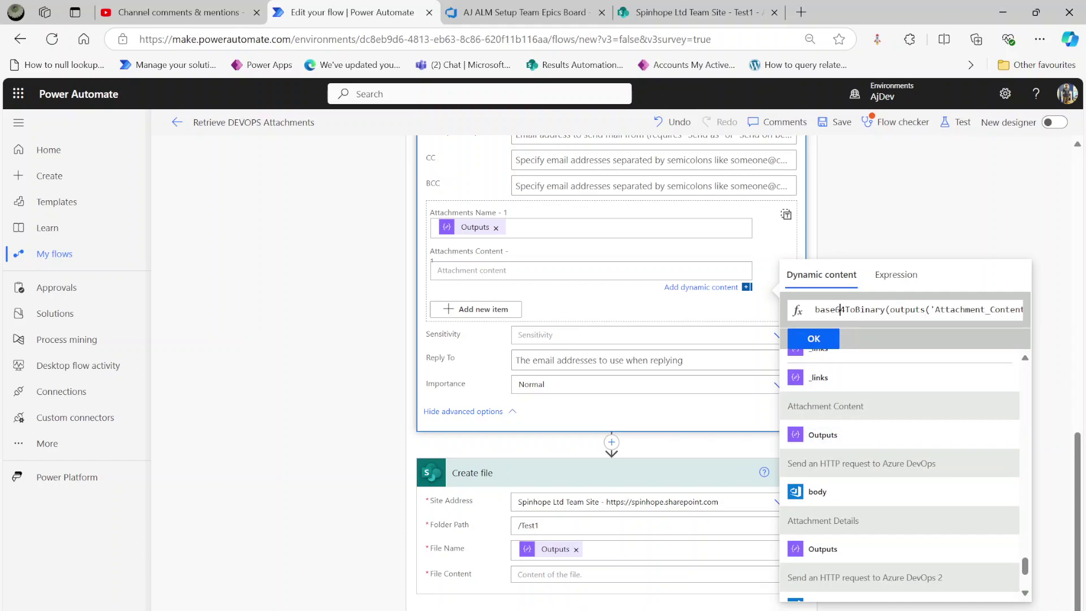
{"action": "key", "text": "ctrl+a"}
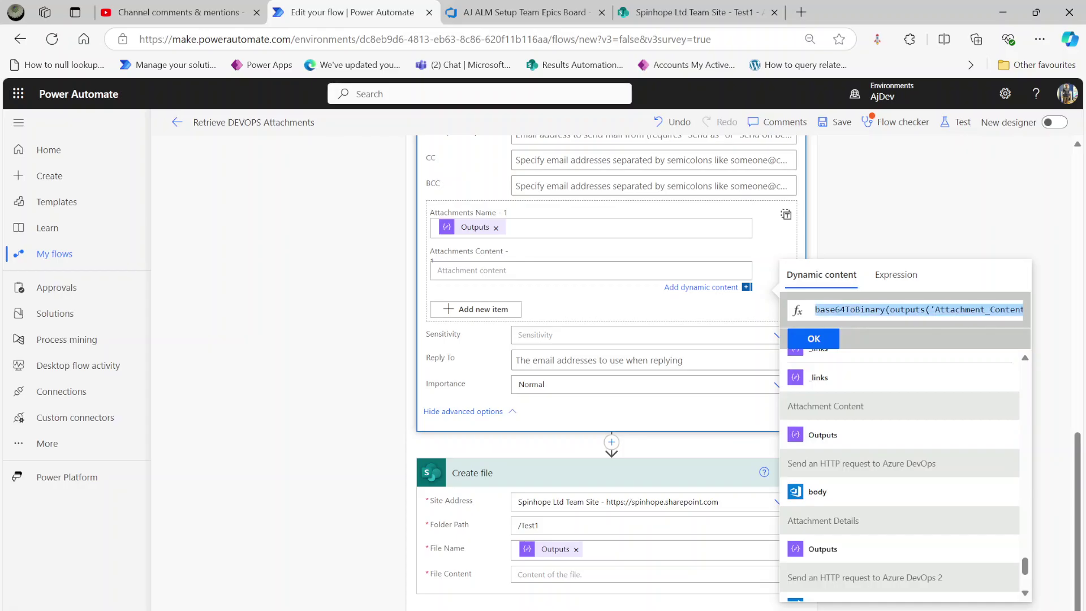
{"action": "left_click", "coordinate": [822, 342]}
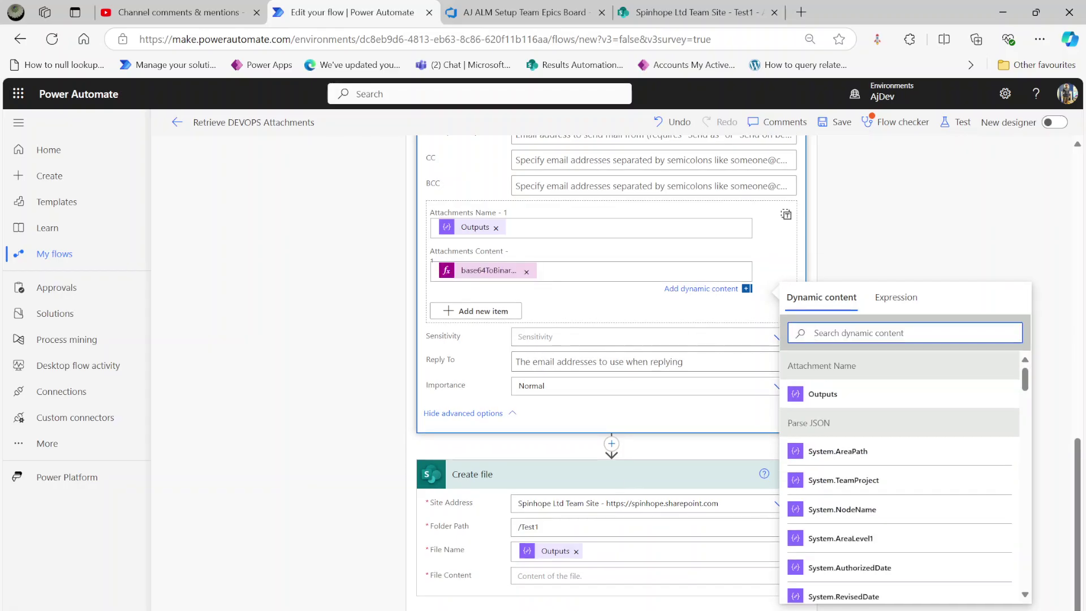
Set the Create file action's File Content to the expression base64ToBinary(outputs('Attachment_Content')).
{"action": "left_click", "coordinate": [622, 576]}
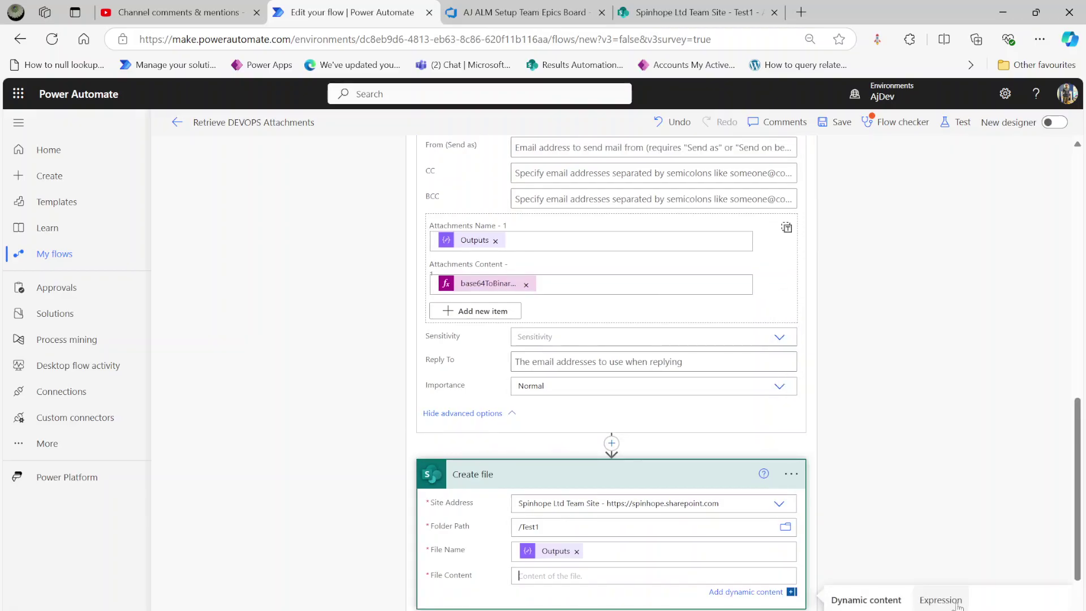
{"action": "left_click", "coordinate": [939, 601]}
{"action": "type", "text": "base64ToBinary(outputs('Attachment_Content'))"}
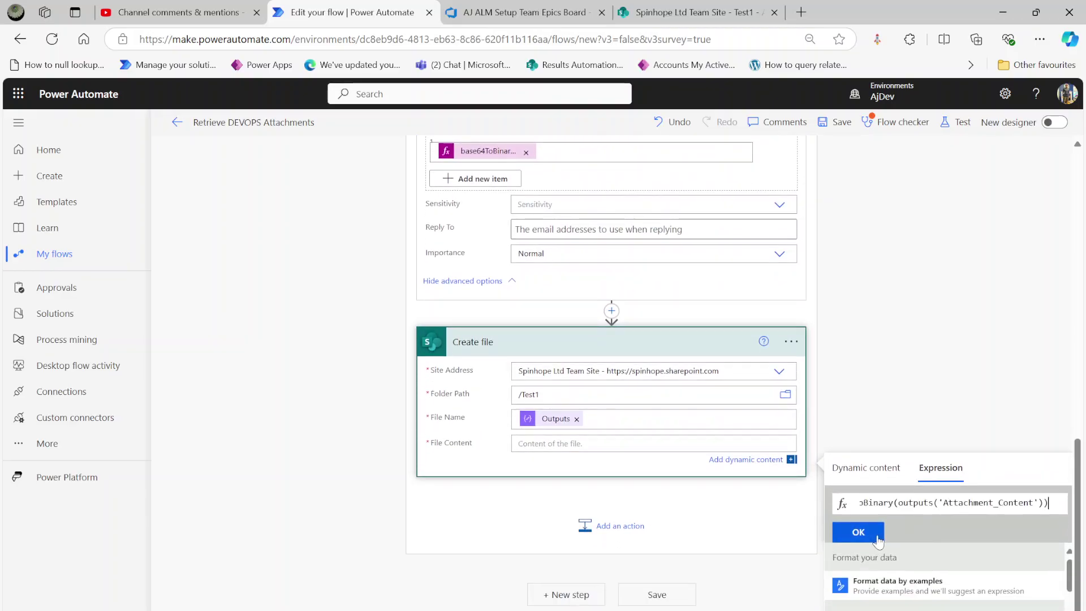
{"action": "left_click", "coordinate": [864, 538]}
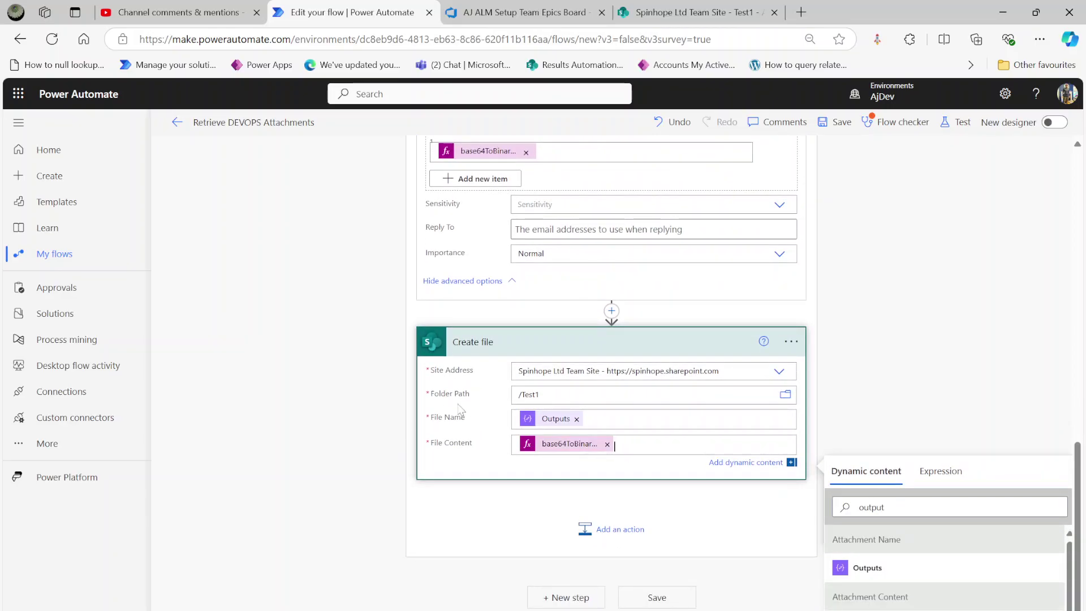
{"action": "left_click", "coordinate": [824, 358]}
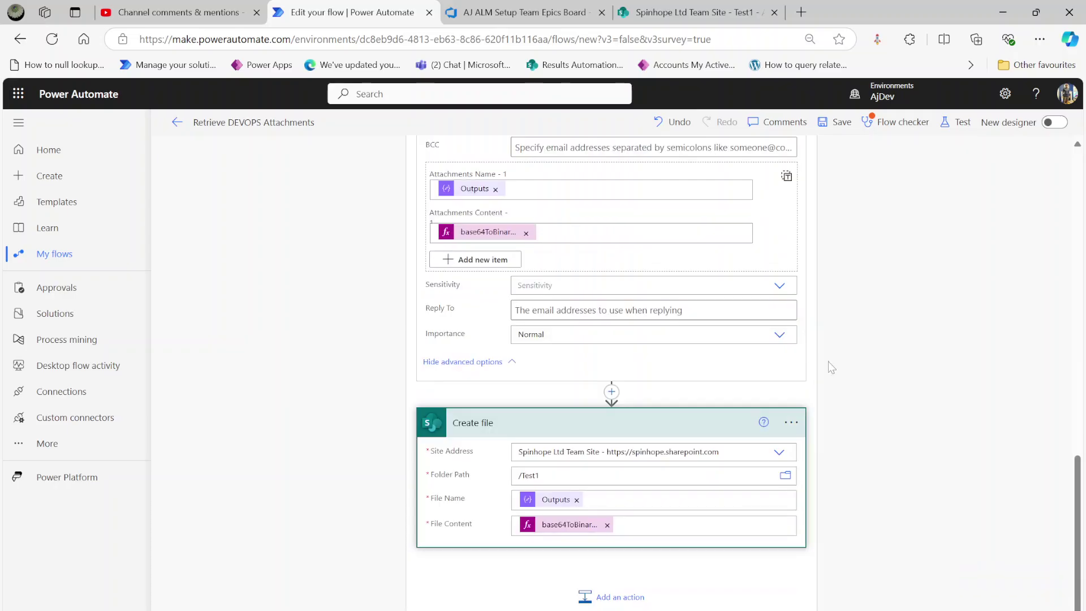
Add a note reading base64ToBinary(outputs('Attachment_Content')) to the Create file action.
{"action": "left_click", "coordinate": [791, 422]}
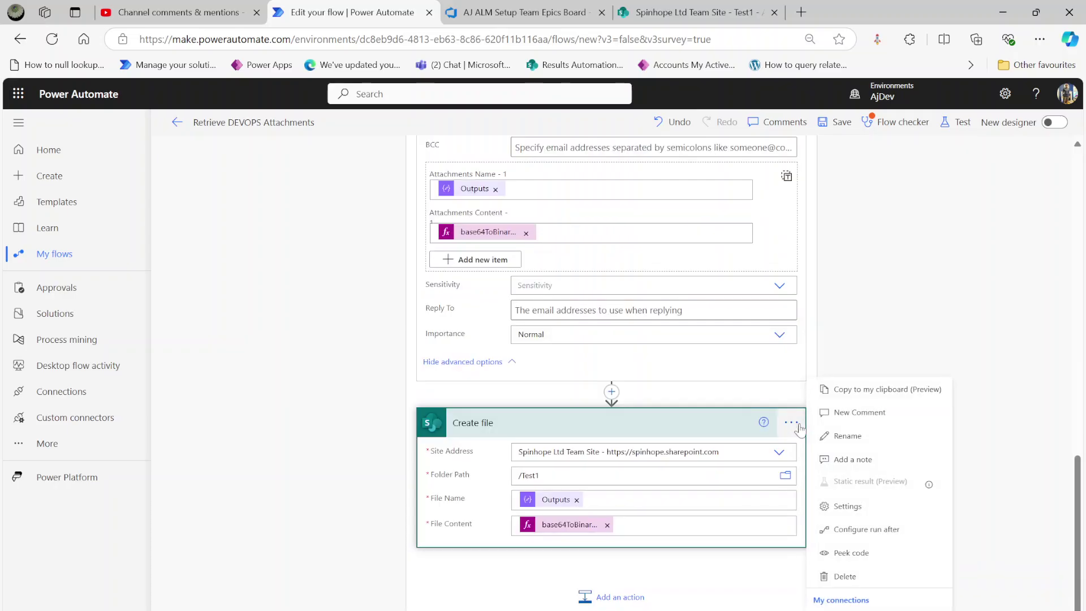
{"action": "left_click", "coordinate": [856, 462]}
{"action": "type", "text": "base64ToBinary(outputs('Attachment_Content'))"}
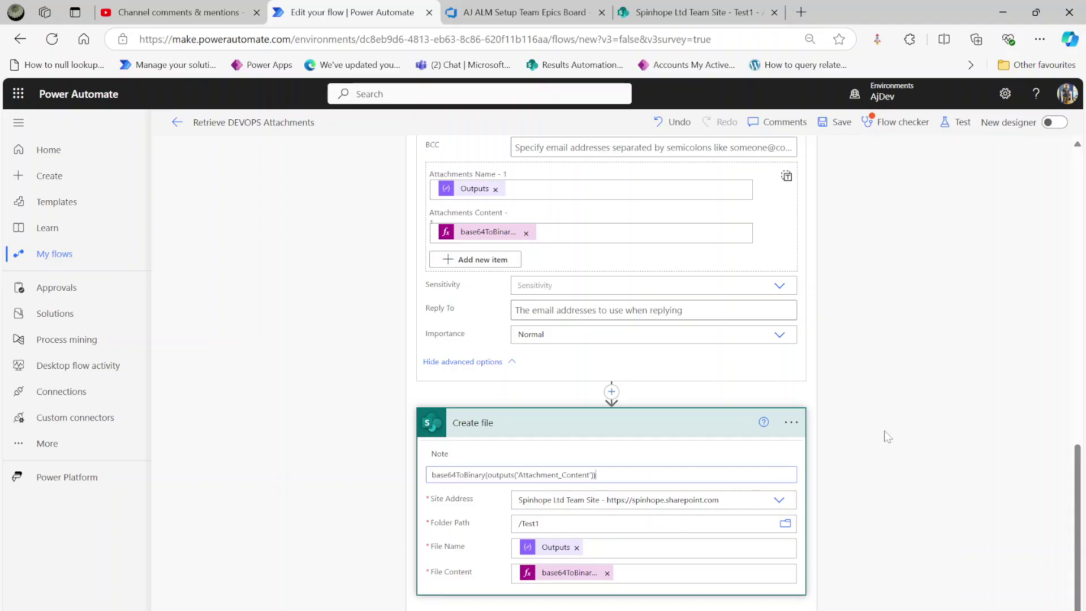
Add the same base64ToBinary(outputs('Attachment_Content')) note to the Send an email (V2) action.
{"action": "scroll", "coordinate": [884, 436], "scroll_direction": "up", "scroll_amount": 10}
{"action": "left_click", "coordinate": [792, 414]}
{"action": "left_click", "coordinate": [850, 460]}
{"action": "type", "text": "base64ToBinary(outputs('Attachment_Content'))"}
{"action": "key", "text": "Return"}
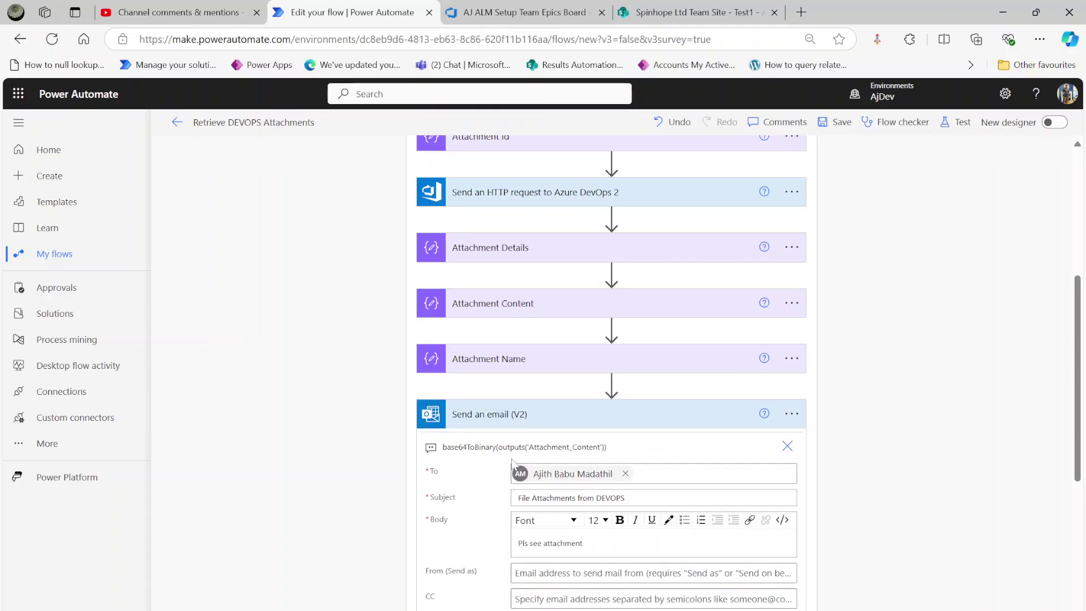
Begin a manual test of the flow, and delete INVOICE.pdf from the Test1 library in SharePoint.
{"action": "left_click", "coordinate": [957, 122]}
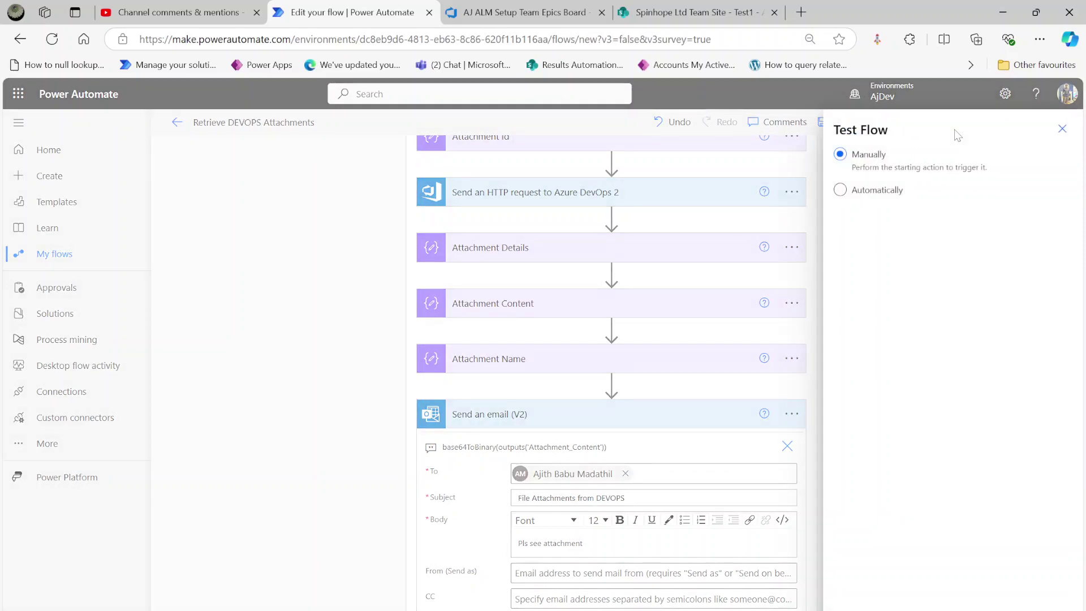
{"action": "left_click", "coordinate": [654, 13]}
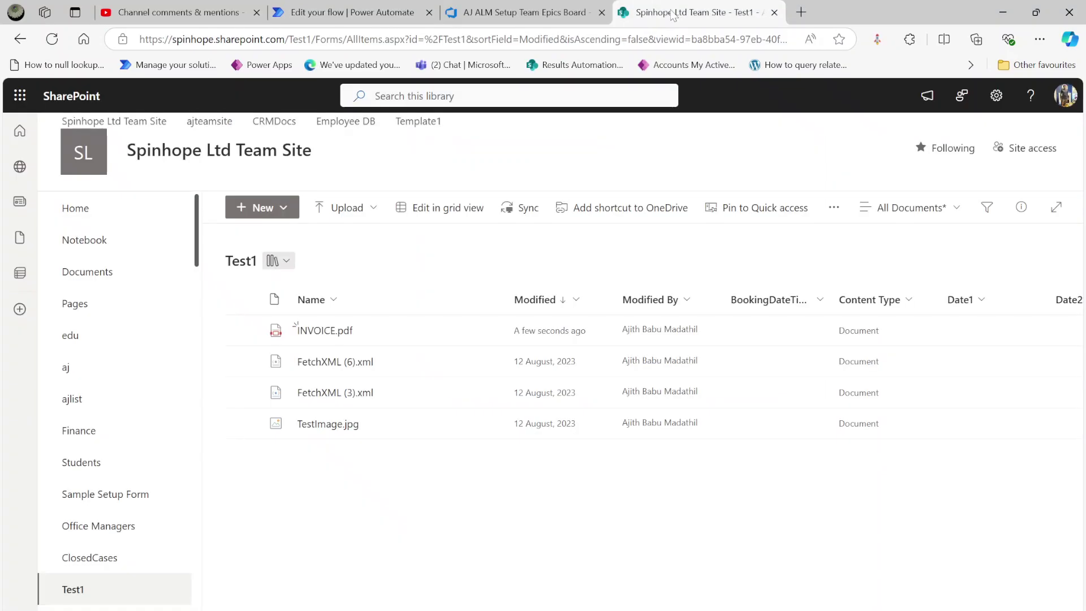
{"action": "left_click", "coordinate": [249, 334]}
{"action": "left_click", "coordinate": [617, 209]}
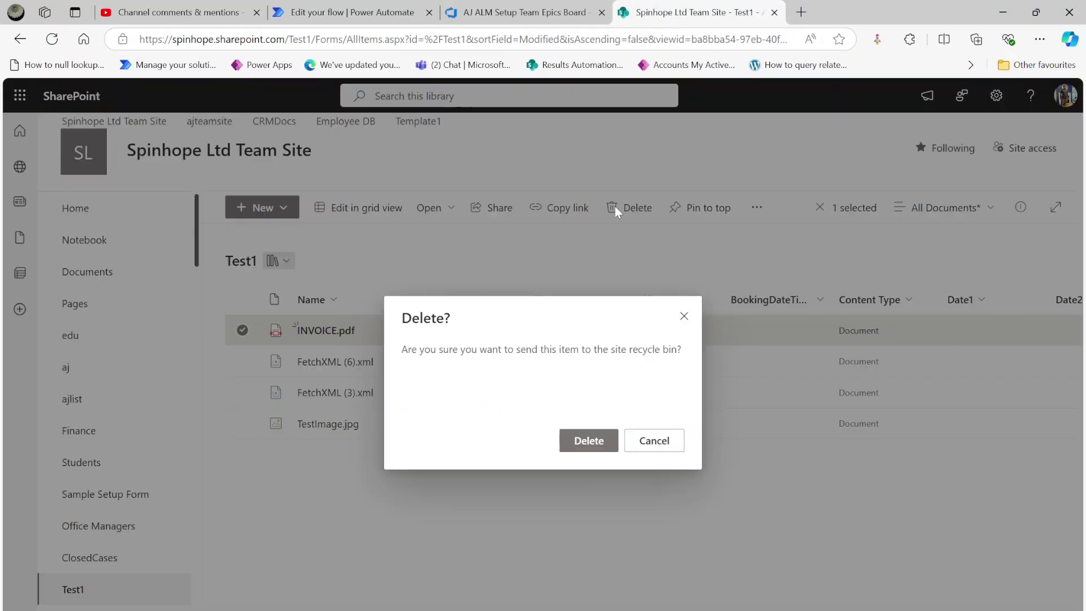
{"action": "left_click", "coordinate": [601, 448]}
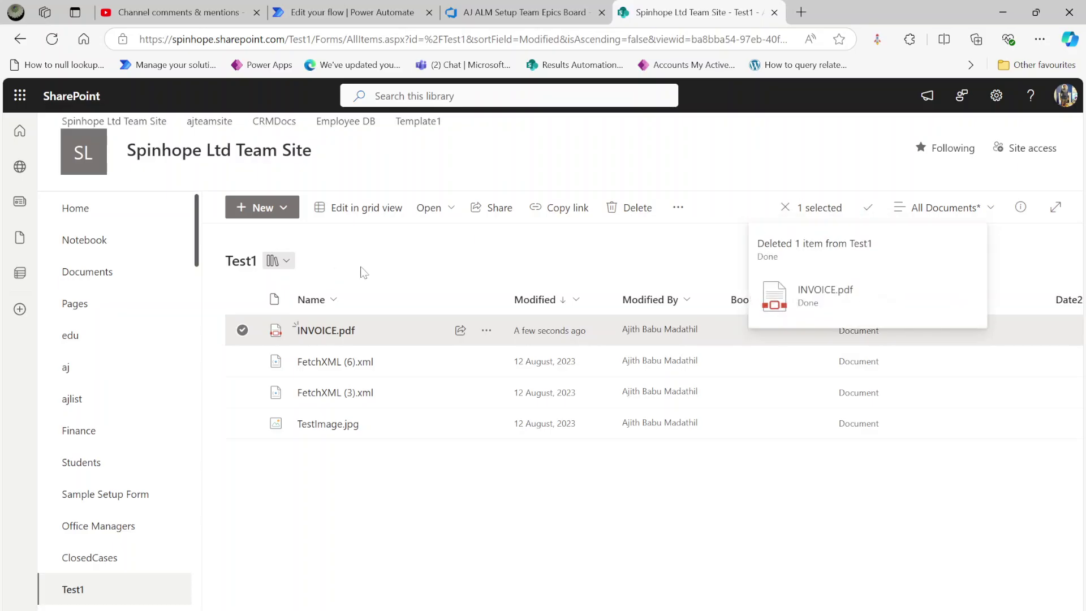
Return to Power Automate, run the flow, and expand the Apply to each loop in the run results.
{"action": "left_click", "coordinate": [338, 12]}
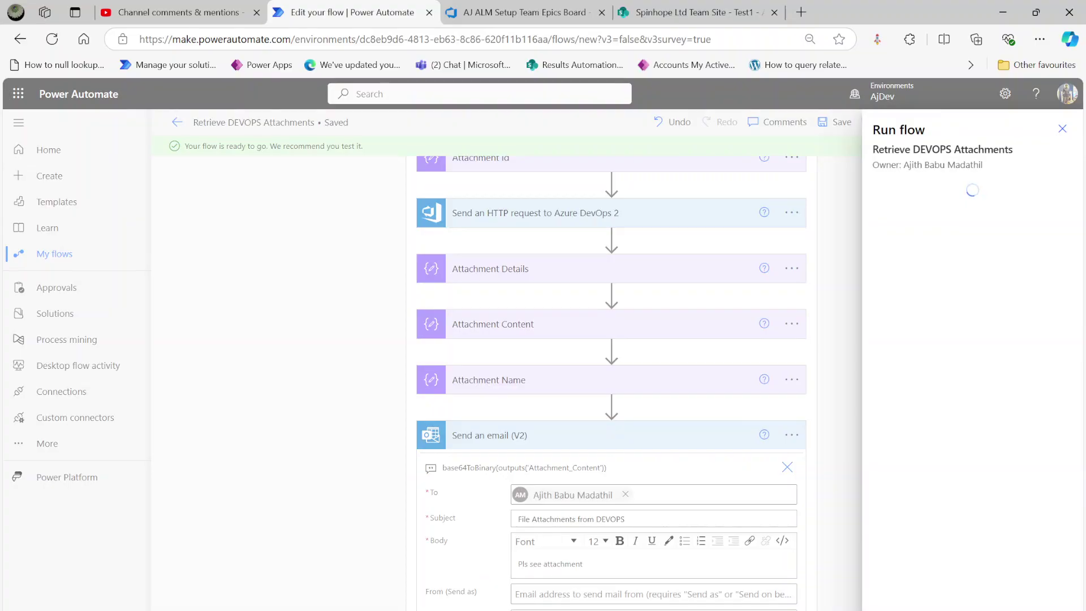
{"action": "left_click", "coordinate": [973, 602]}
{"action": "left_click", "coordinate": [973, 603]}
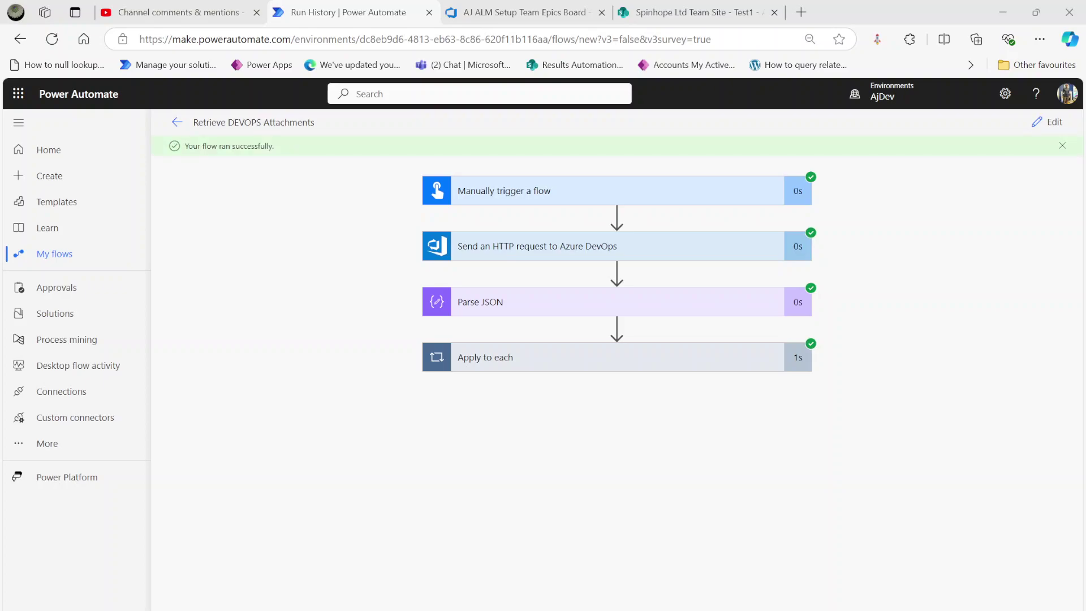
{"action": "left_click", "coordinate": [545, 361]}
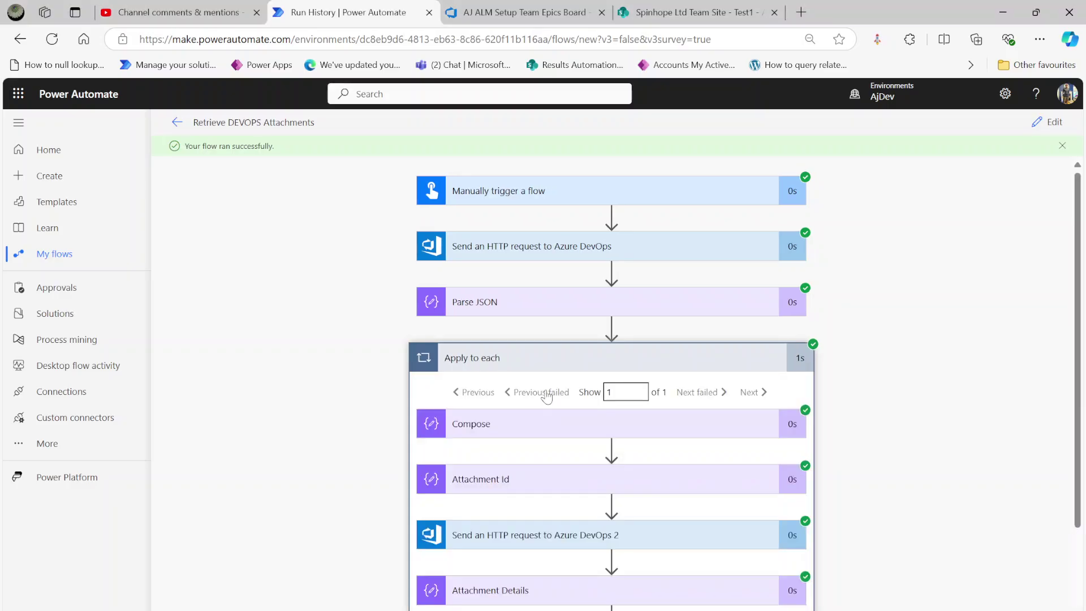
Refresh the SharePoint Test1 library, preview INVOICE.pdf, and return to the flow's run history.
{"action": "left_click", "coordinate": [669, 11]}
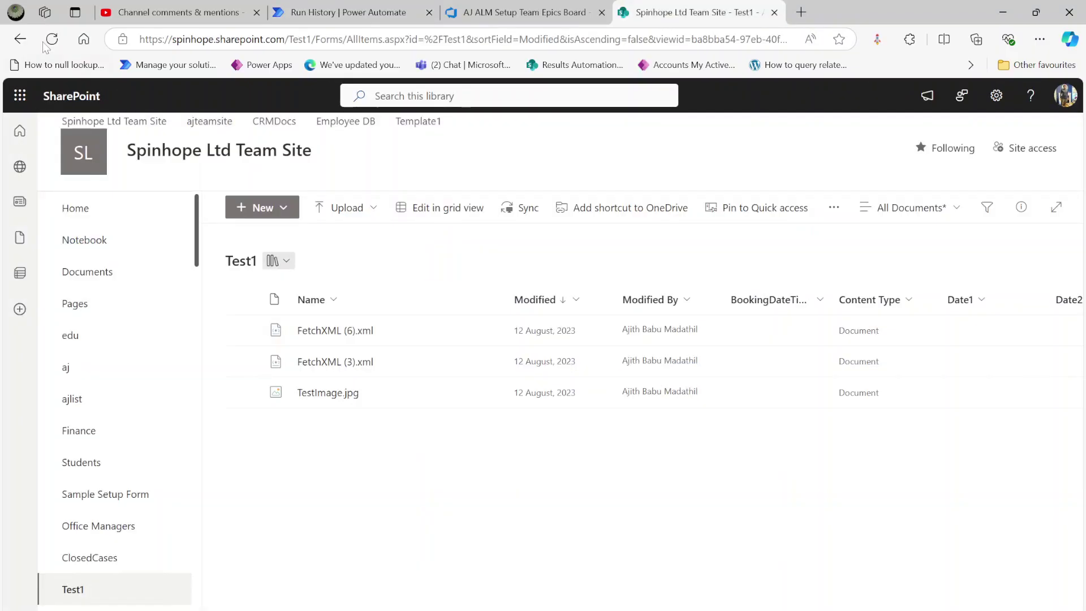
{"action": "left_click", "coordinate": [48, 42]}
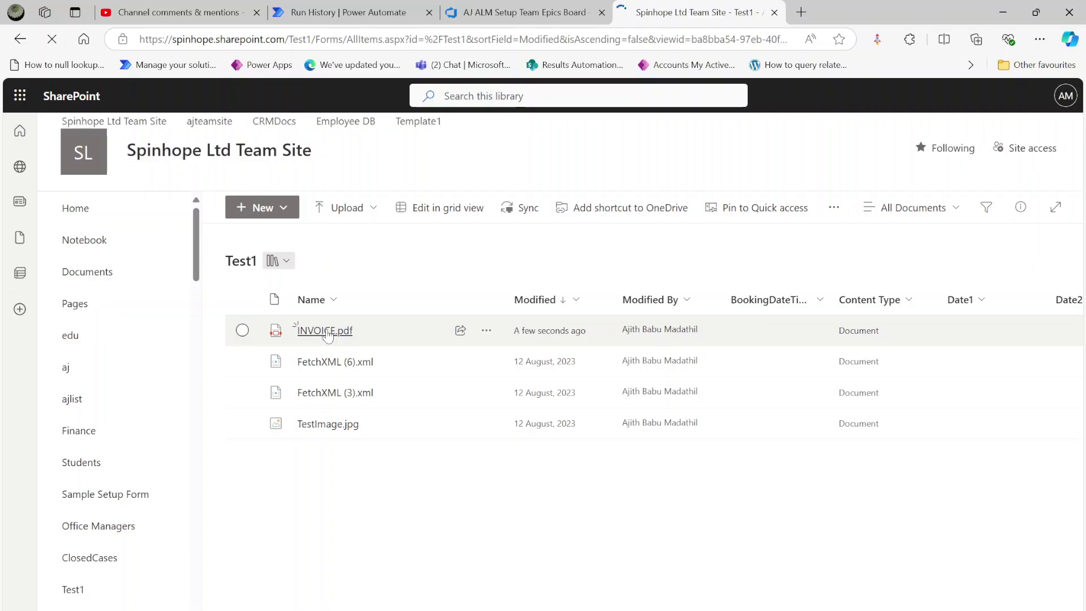
{"action": "left_click", "coordinate": [325, 332]}
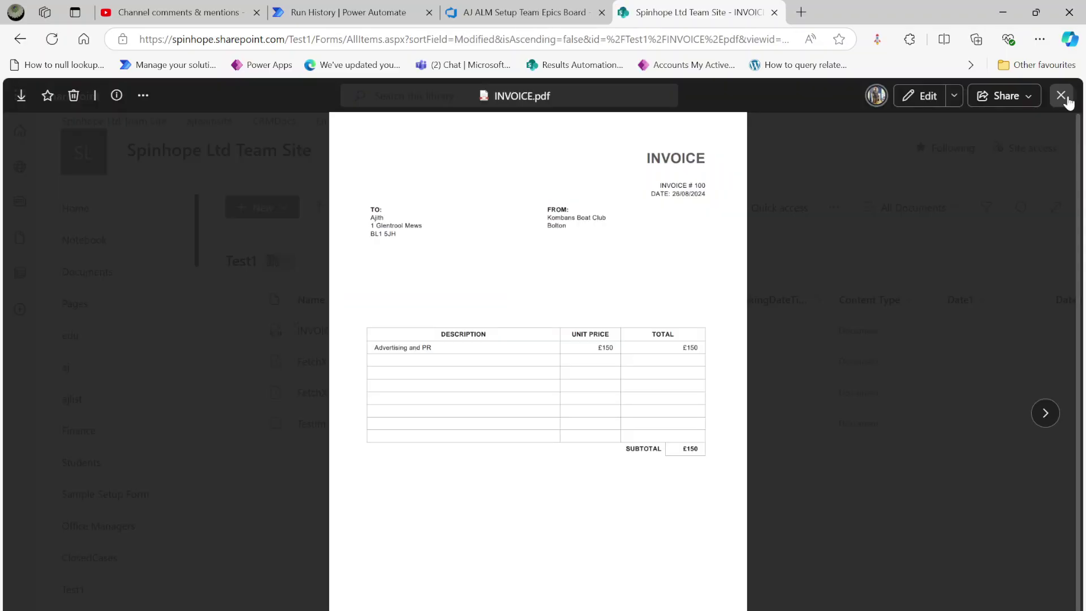
{"action": "left_click", "coordinate": [1061, 96]}
{"action": "key", "text": "ctrl+shift+Tab"}
{"action": "key", "text": "ctrl+shift+Tab"}
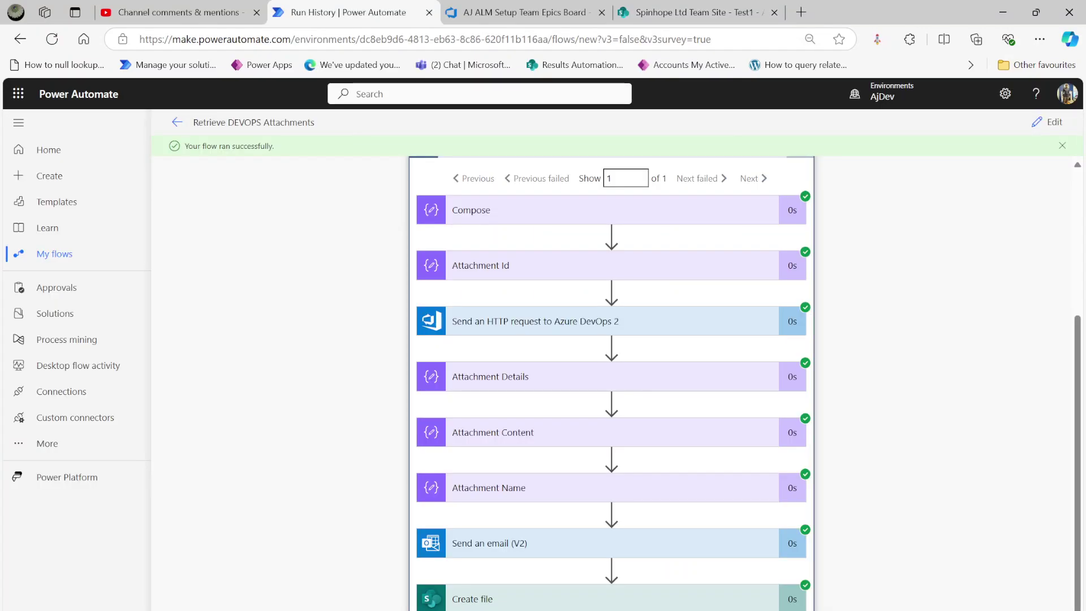
Switch to the Outlook message File Attachments from DEVOPS, preview its INVOICE.pdf attachment, and close the message.
{"action": "key", "text": "alt+Tab"}
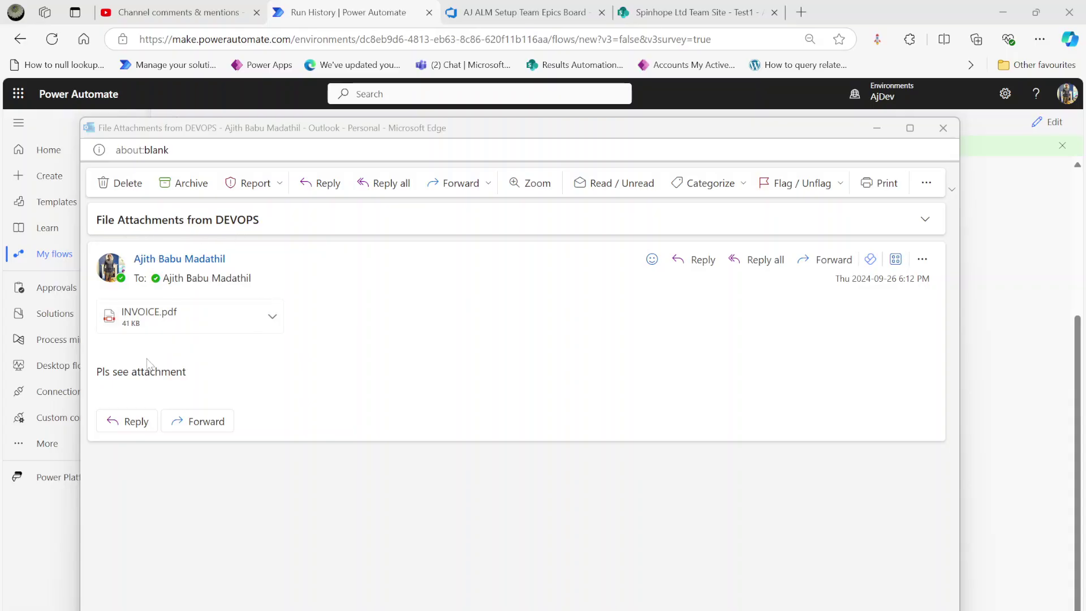
{"action": "left_click", "coordinate": [184, 317]}
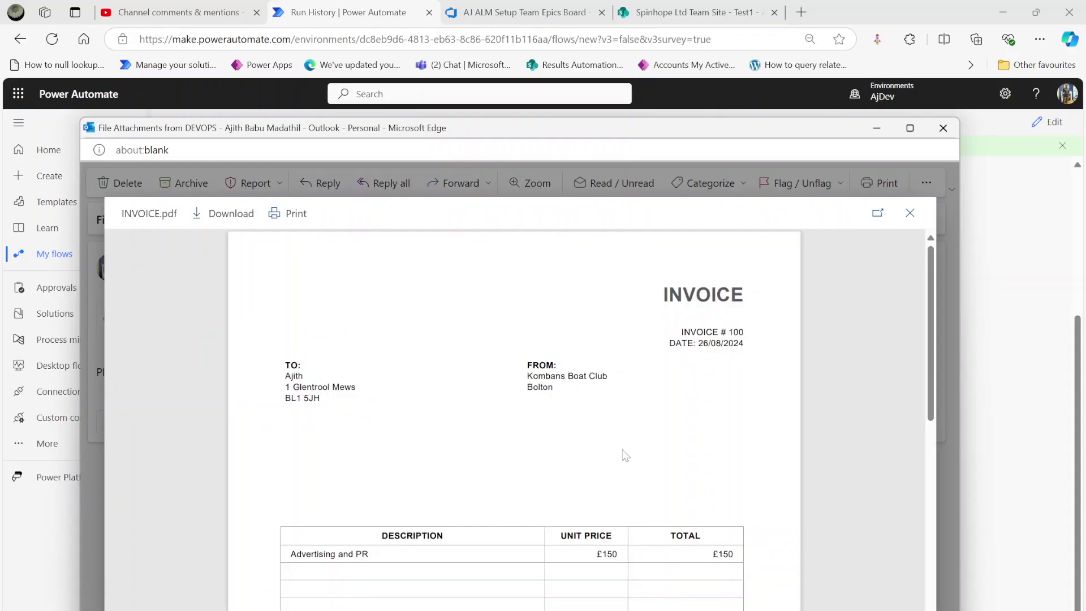
{"action": "left_click", "coordinate": [909, 214]}
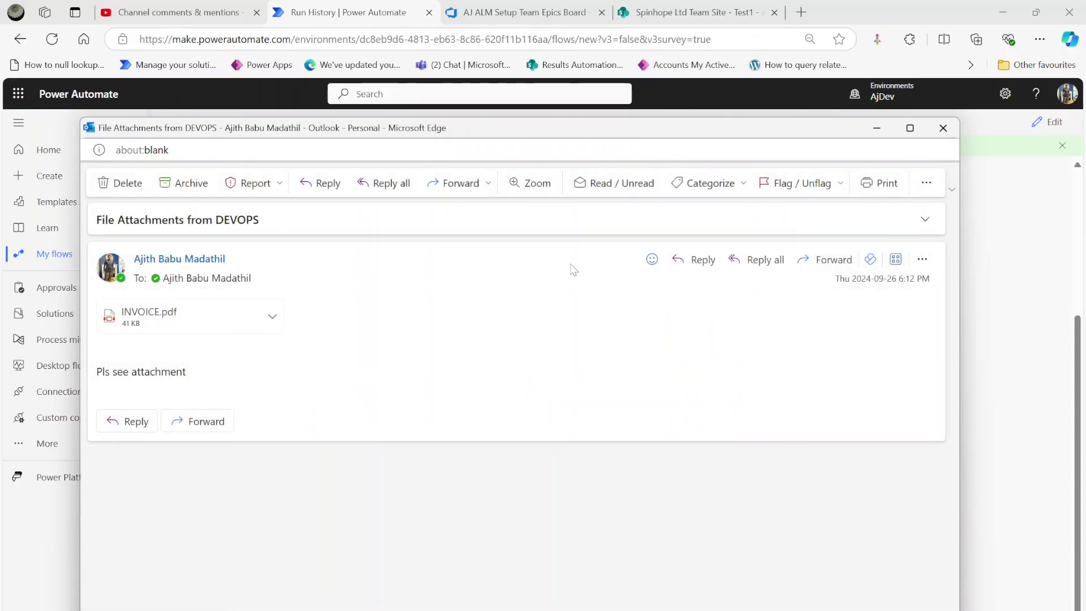
{"action": "left_click", "coordinate": [942, 129]}
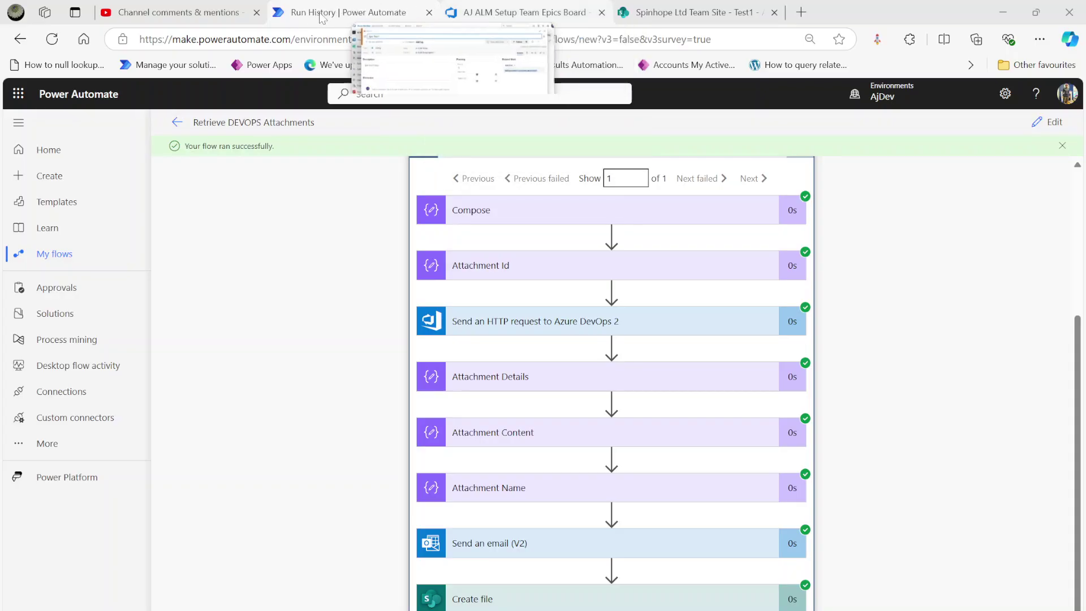
Reopen the flow for editing and review the inputs of Compose, Attachment Id and the second Azure DevOps HTTP request.
{"action": "left_click", "coordinate": [1051, 123]}
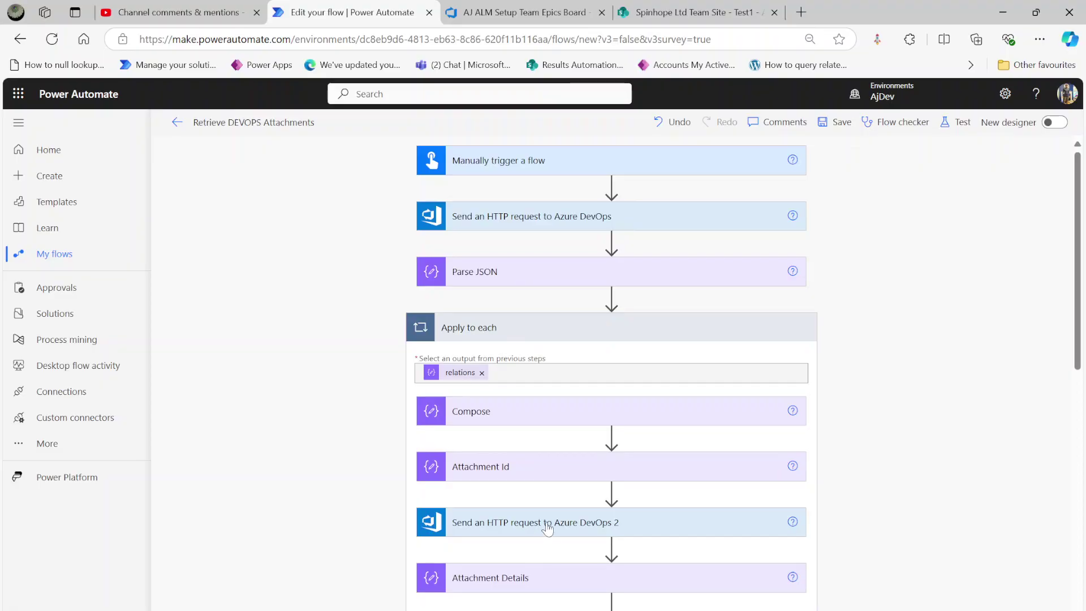
{"action": "scroll", "coordinate": [534, 527], "scroll_direction": "down", "scroll_amount": 4}
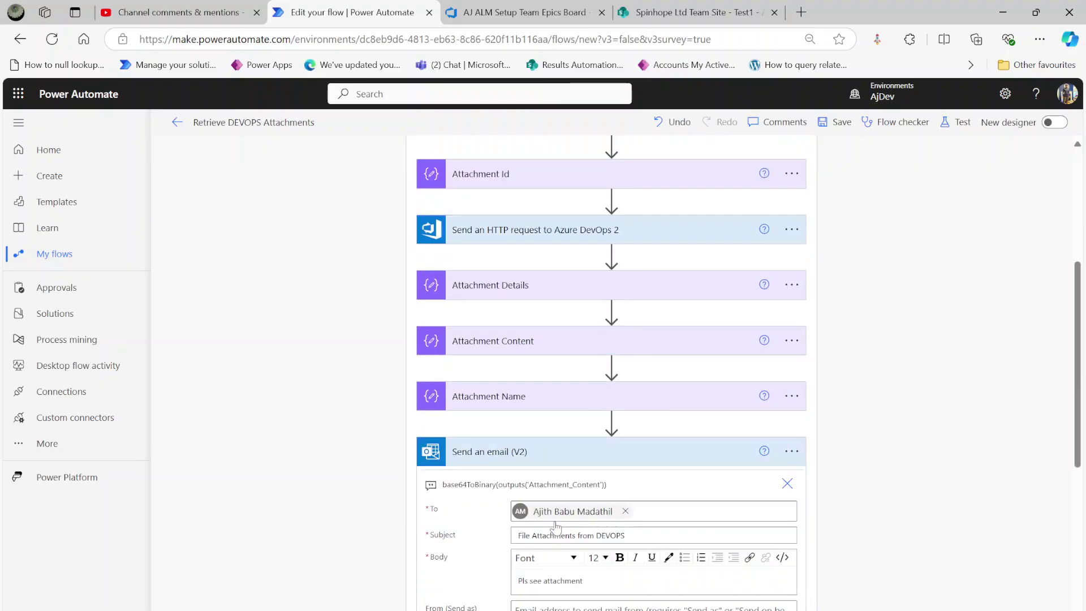
{"action": "scroll", "coordinate": [490, 287], "scroll_direction": "up", "scroll_amount": 2}
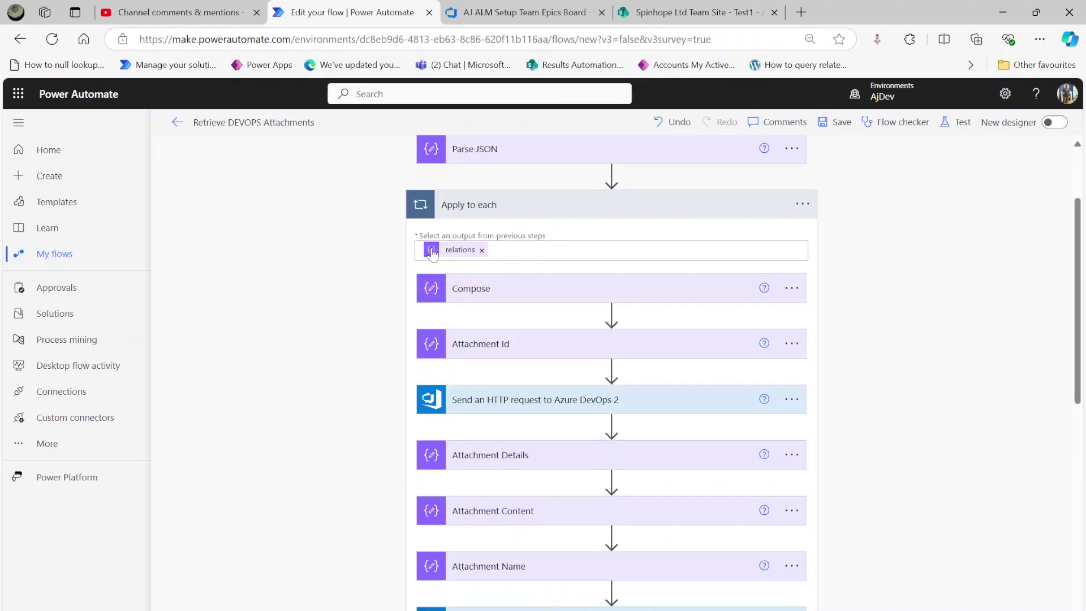
{"action": "left_click", "coordinate": [478, 290]}
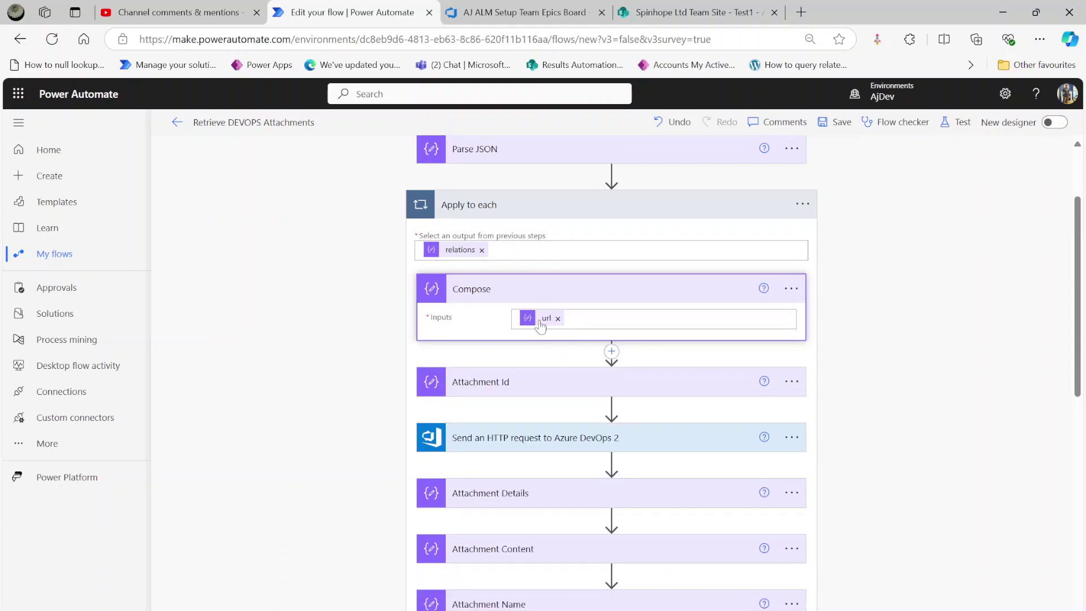
{"action": "left_click", "coordinate": [508, 384]}
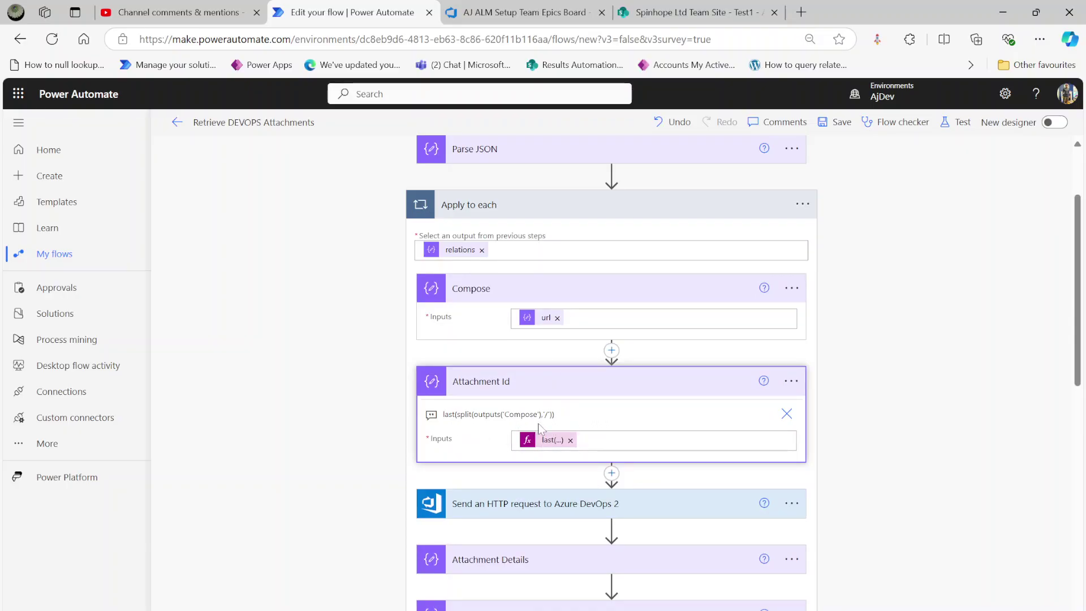
{"action": "left_click", "coordinate": [526, 513]}
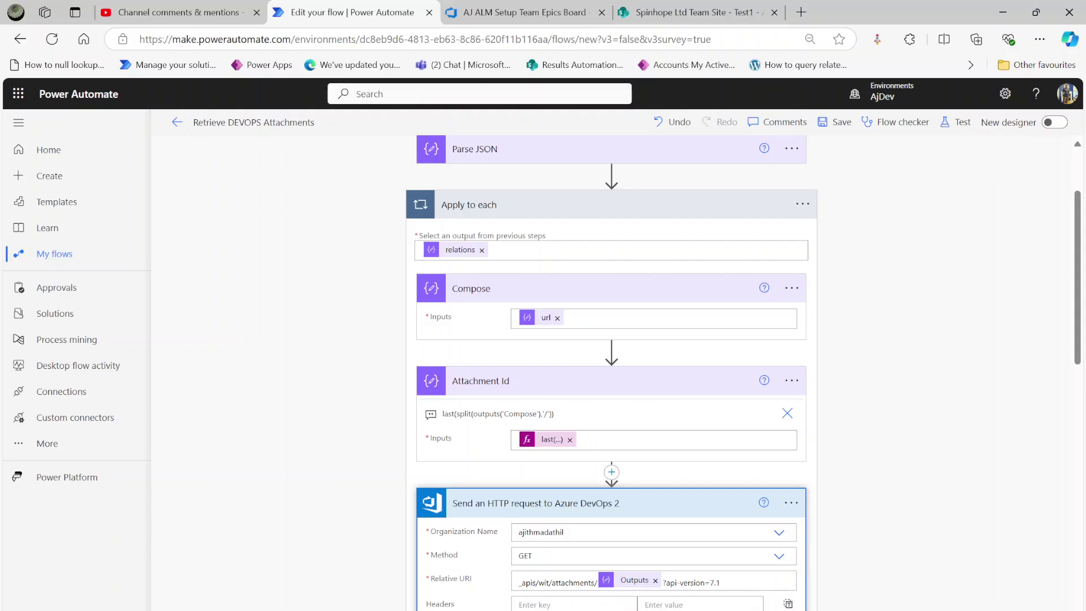
{"action": "scroll", "coordinate": [579, 546], "scroll_direction": "down", "scroll_amount": 5}
{"action": "scroll", "coordinate": [575, 576], "scroll_direction": "up", "scroll_amount": 7}
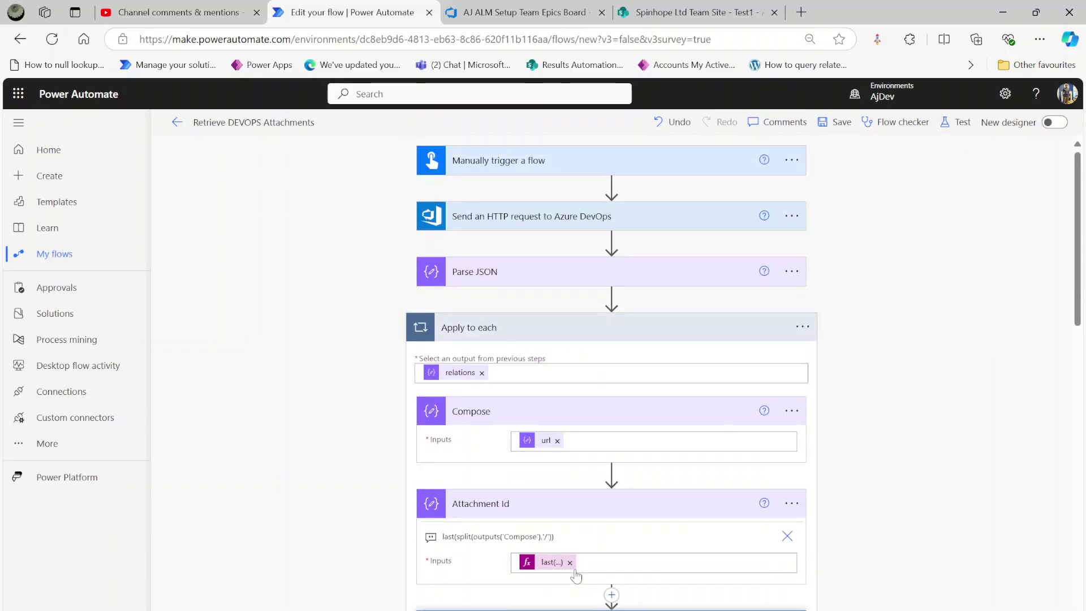
Examine the first Azure DevOps HTTP request's Relative URI, focusing on its $expand=all parameter.
{"action": "left_click", "coordinate": [537, 225]}
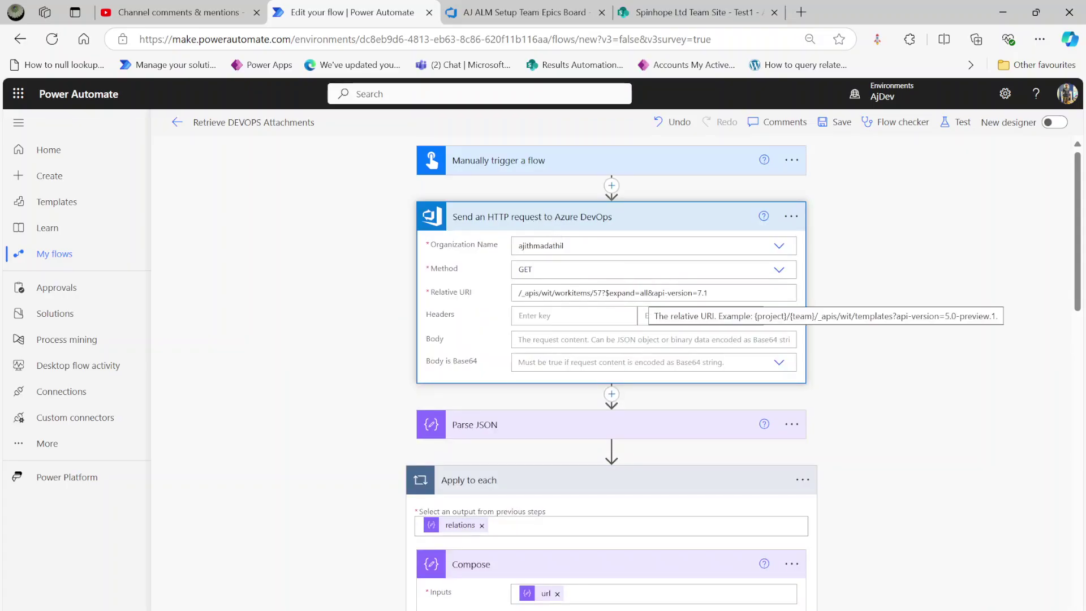
{"action": "left_click_drag", "start_coordinate": [605, 293], "coordinate": [654, 293]}
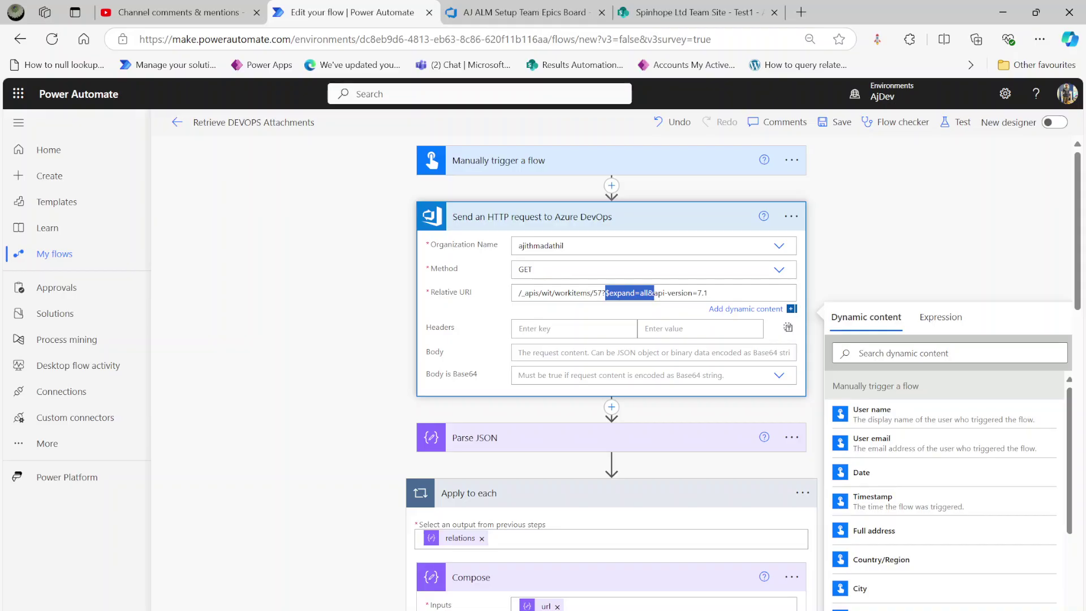
{"action": "left_click", "coordinate": [621, 292]}
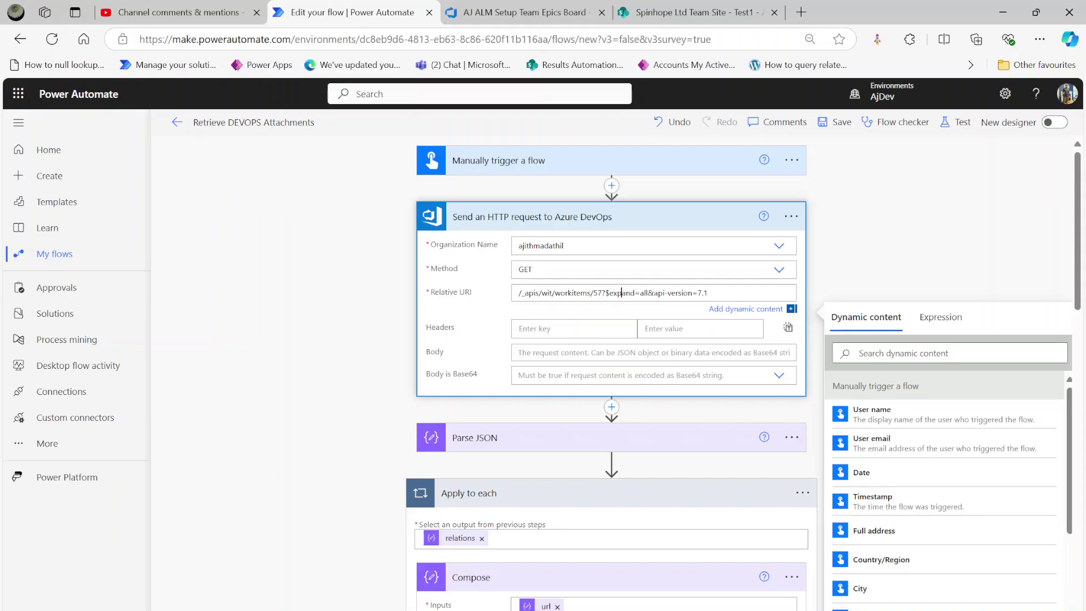
{"action": "left_click_drag", "start_coordinate": [605, 292], "coordinate": [654, 292]}
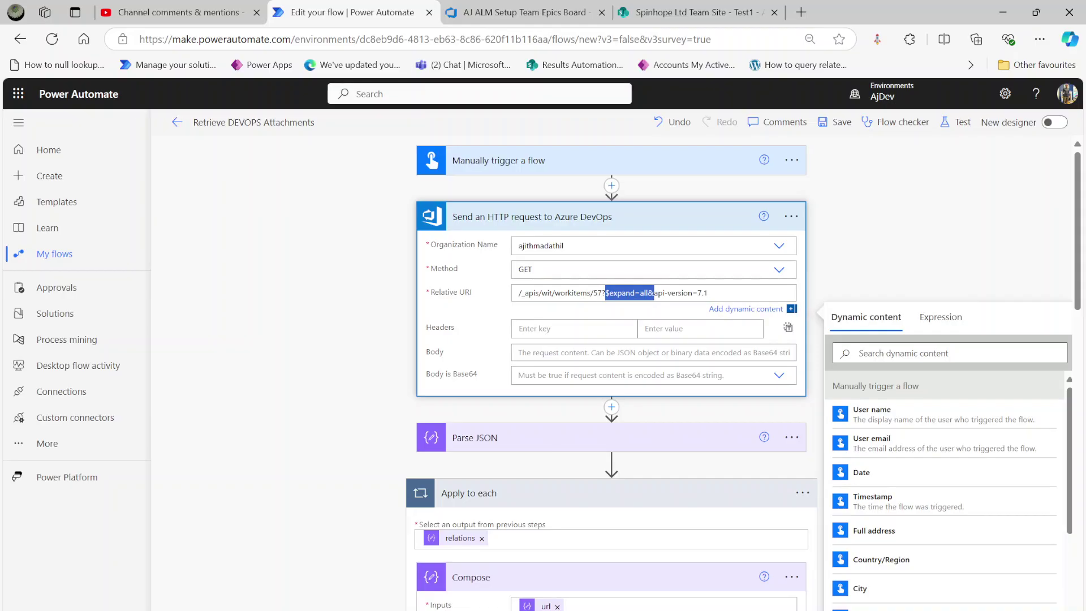
{"action": "left_click", "coordinate": [640, 292]}
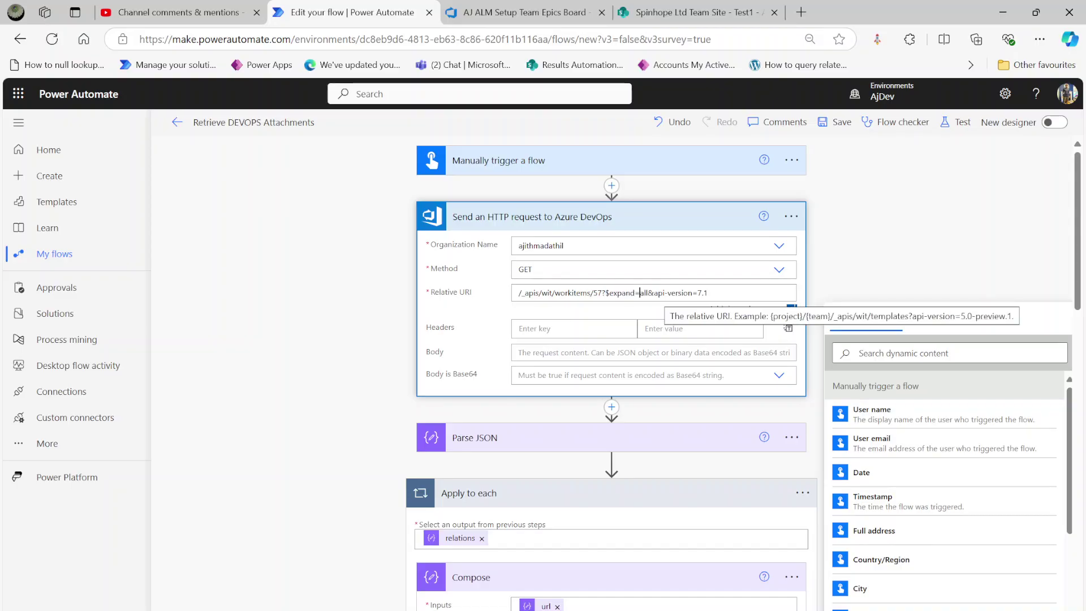